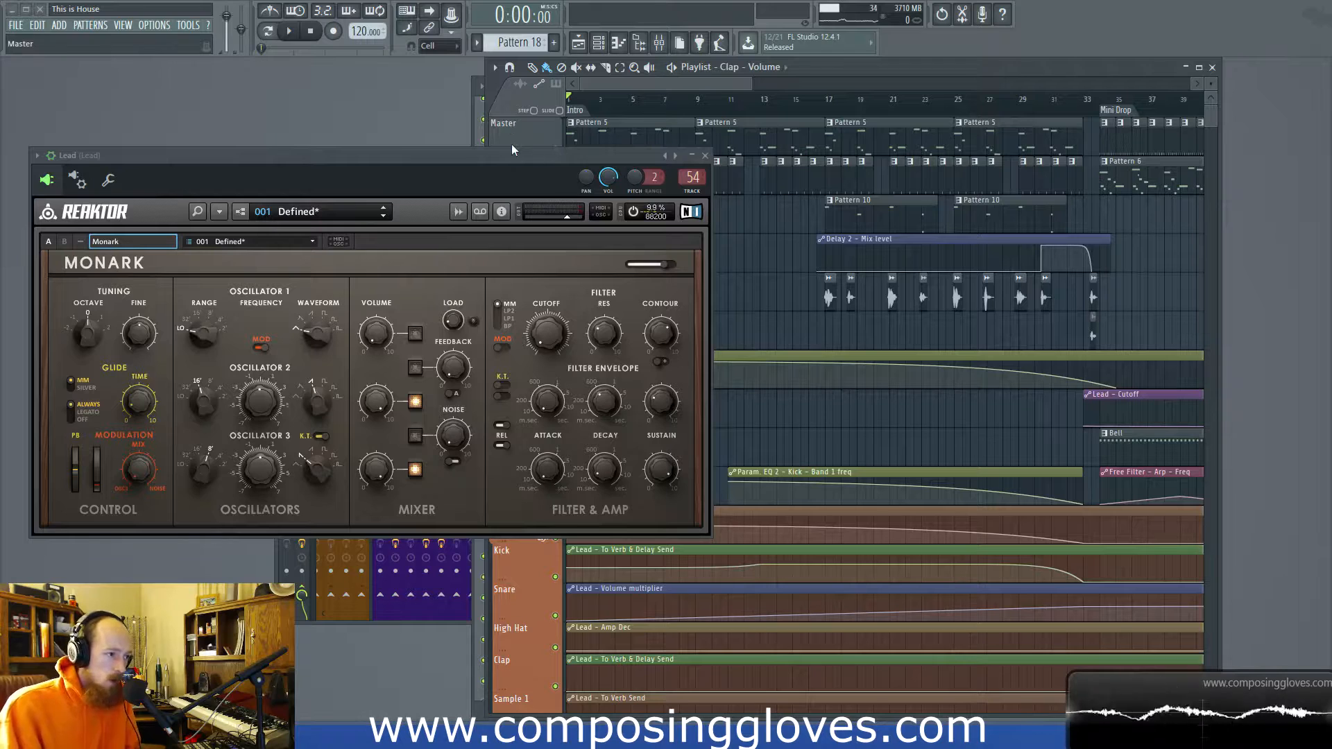
pyautogui.moveTo(501, 160); pyautogui.dragTo(509, 121)
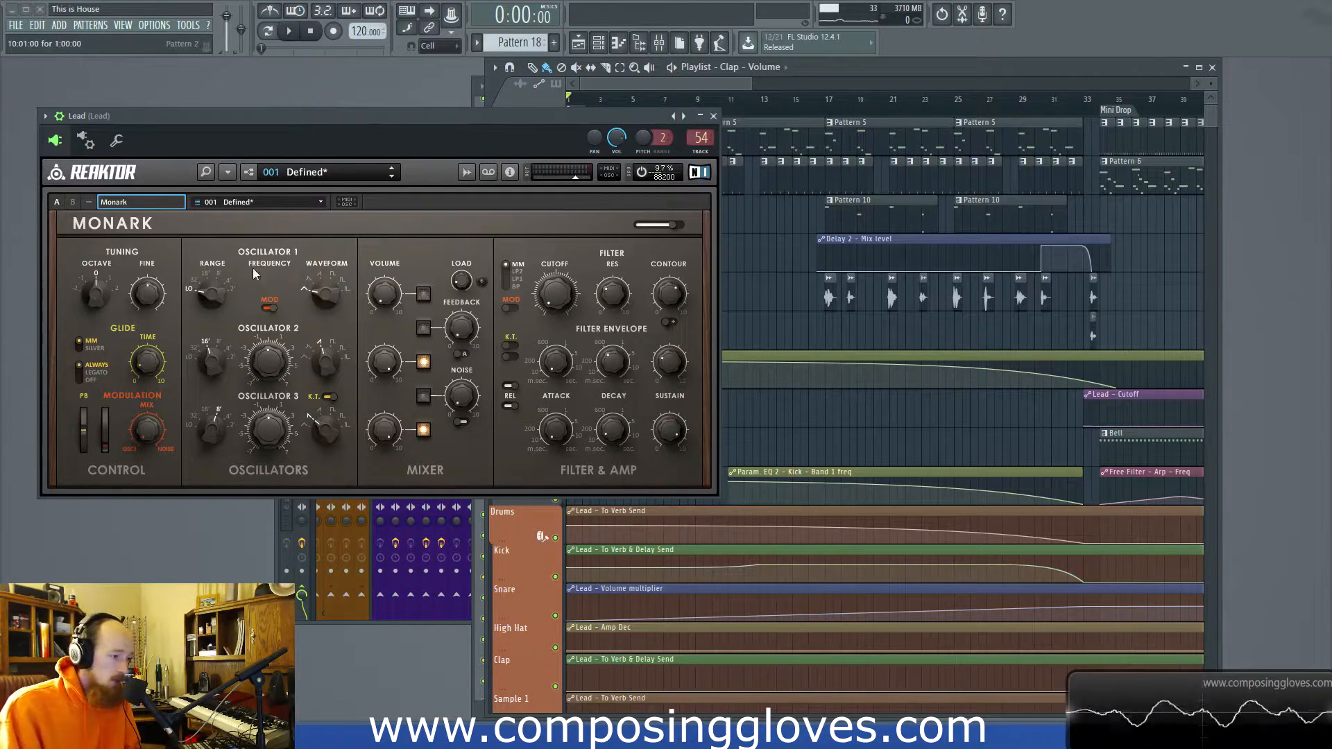
pyautogui.moveTo(431, 114); pyautogui.dragTo(433, 255)
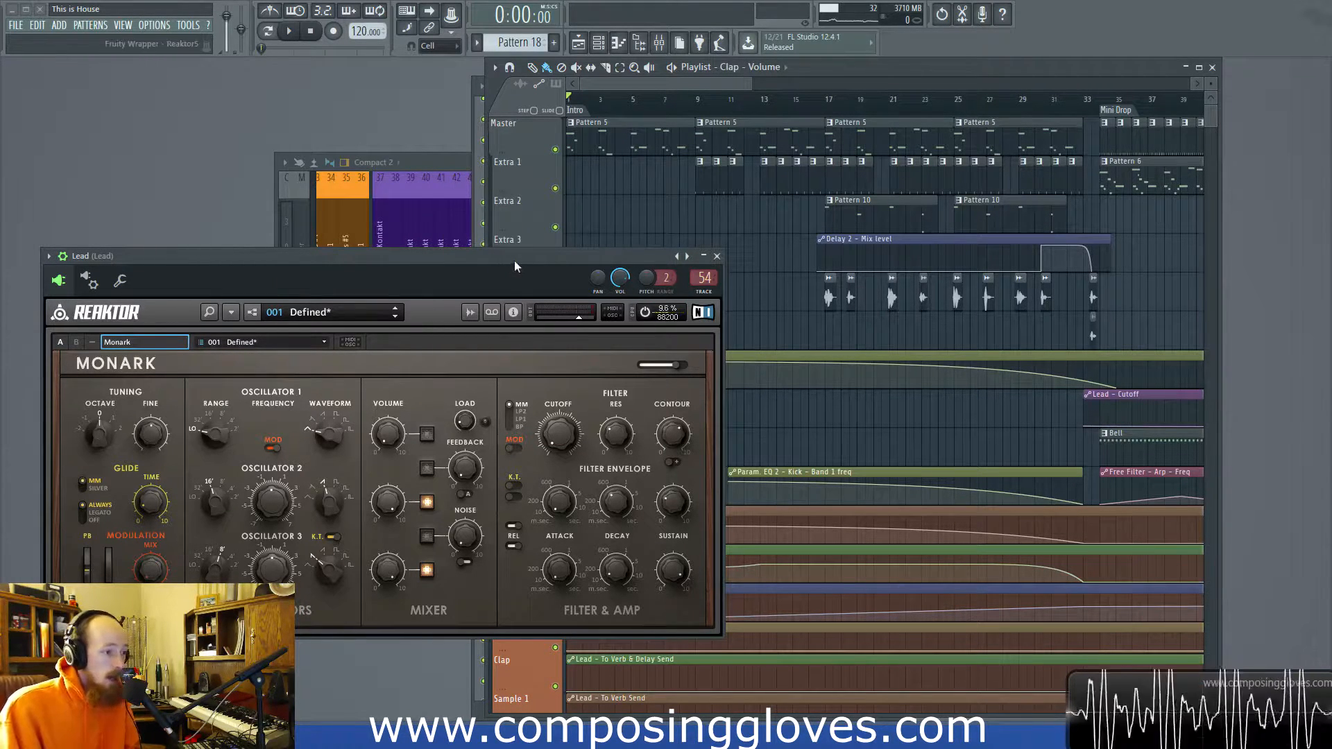
pyautogui.moveTo(514, 261); pyautogui.dragTo(507, 215)
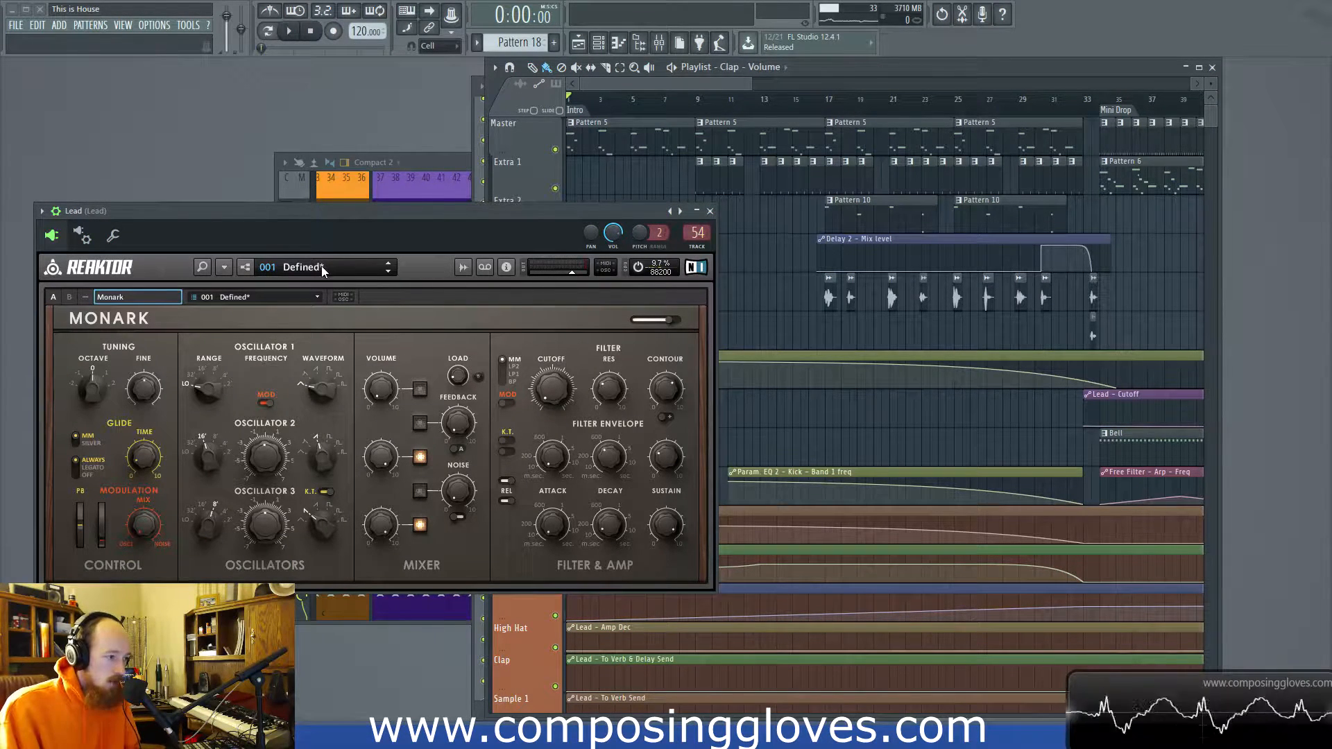
# Step: Show the mixer with the Lead track's effect chain and move the Reaktor window clear of its effect slots
pyautogui.click(659, 43)
pyautogui.moveTo(534, 210); pyautogui.dragTo(420, 229)
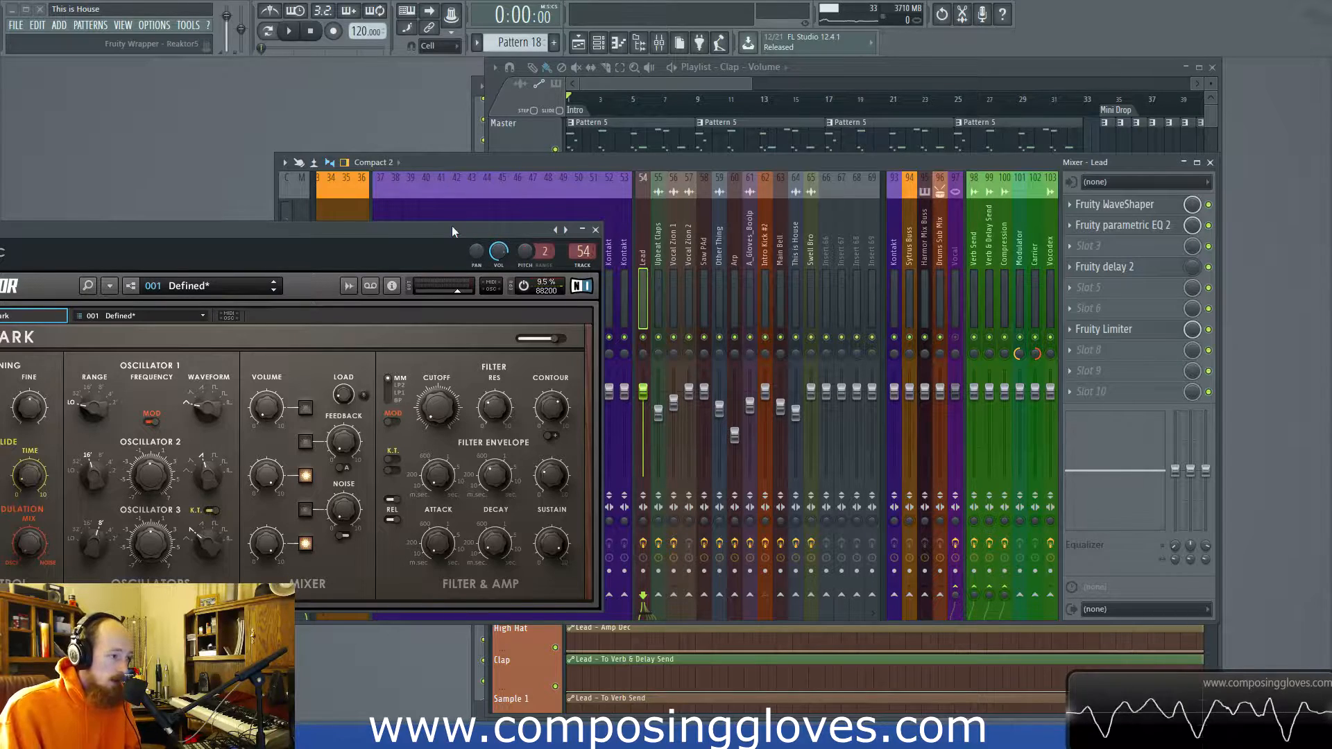
pyautogui.moveTo(452, 226); pyautogui.dragTo(389, 549)
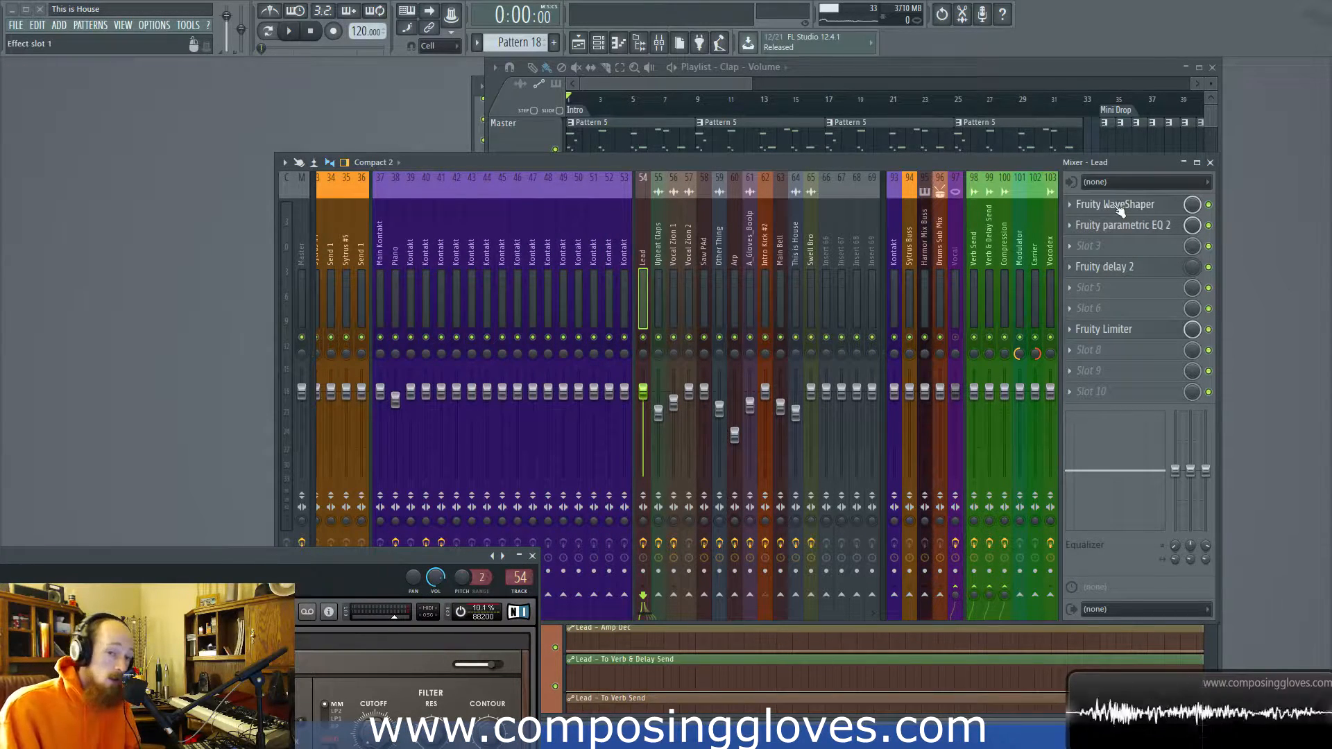
pyautogui.moveTo(374, 557); pyautogui.dragTo(444, 459)
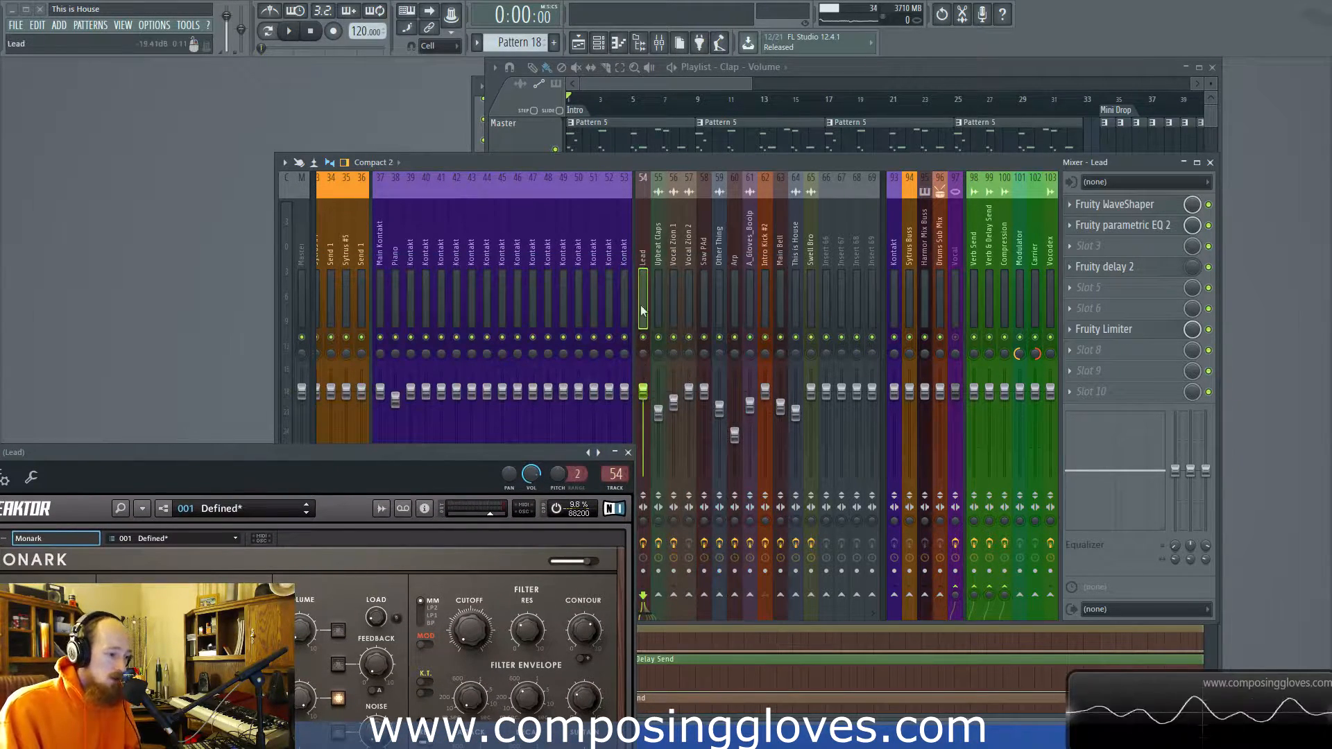
pyautogui.moveTo(472, 451); pyautogui.dragTo(471, 323)
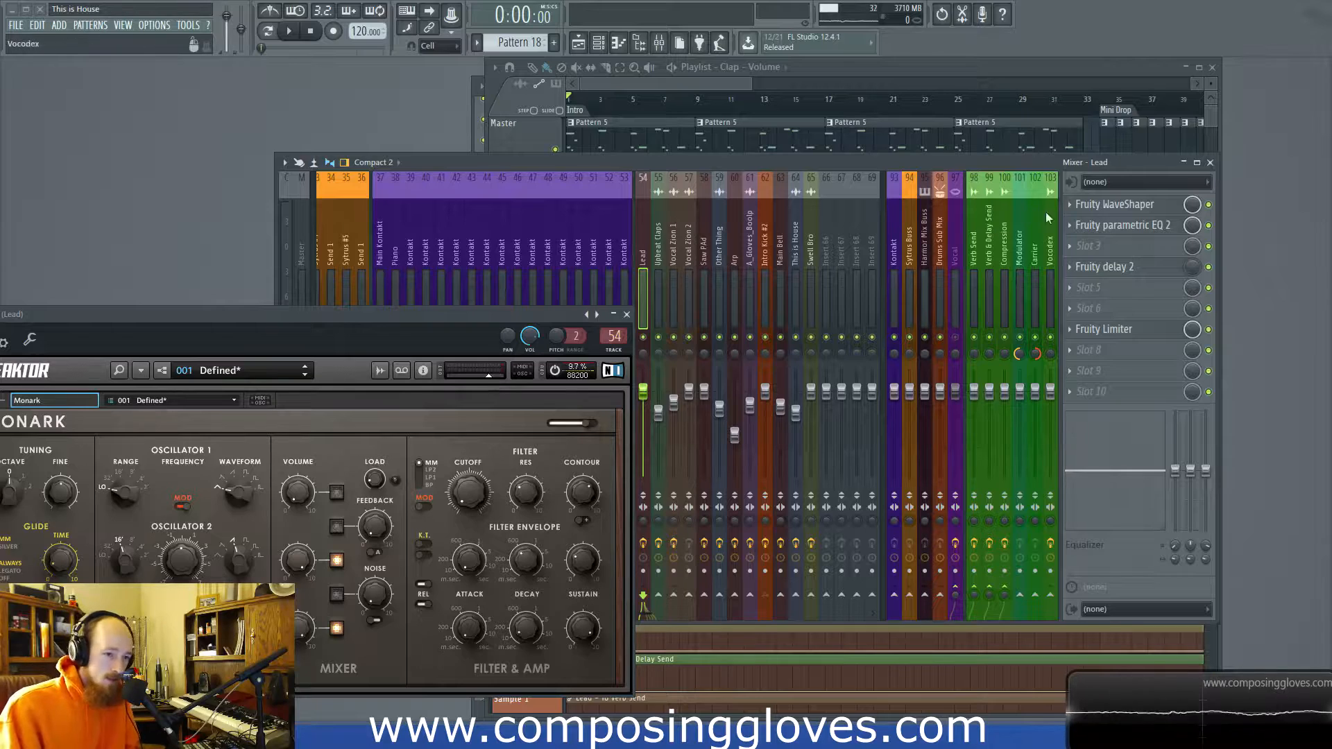
# Step: View the shaping curve of the Lead track's Fruity WaveShaper unobstructed, and close the effect's window
pyautogui.click(1122, 207)
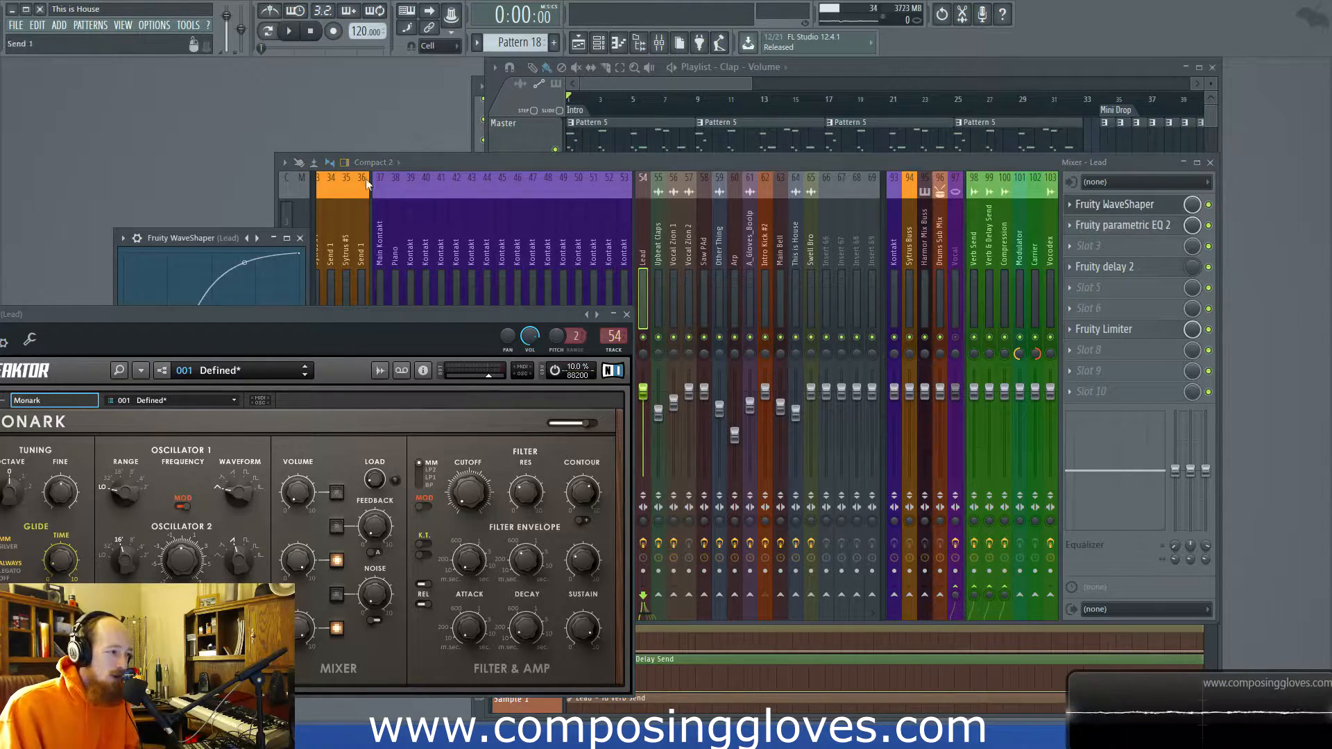
pyautogui.moveTo(364, 320); pyautogui.dragTo(346, 527)
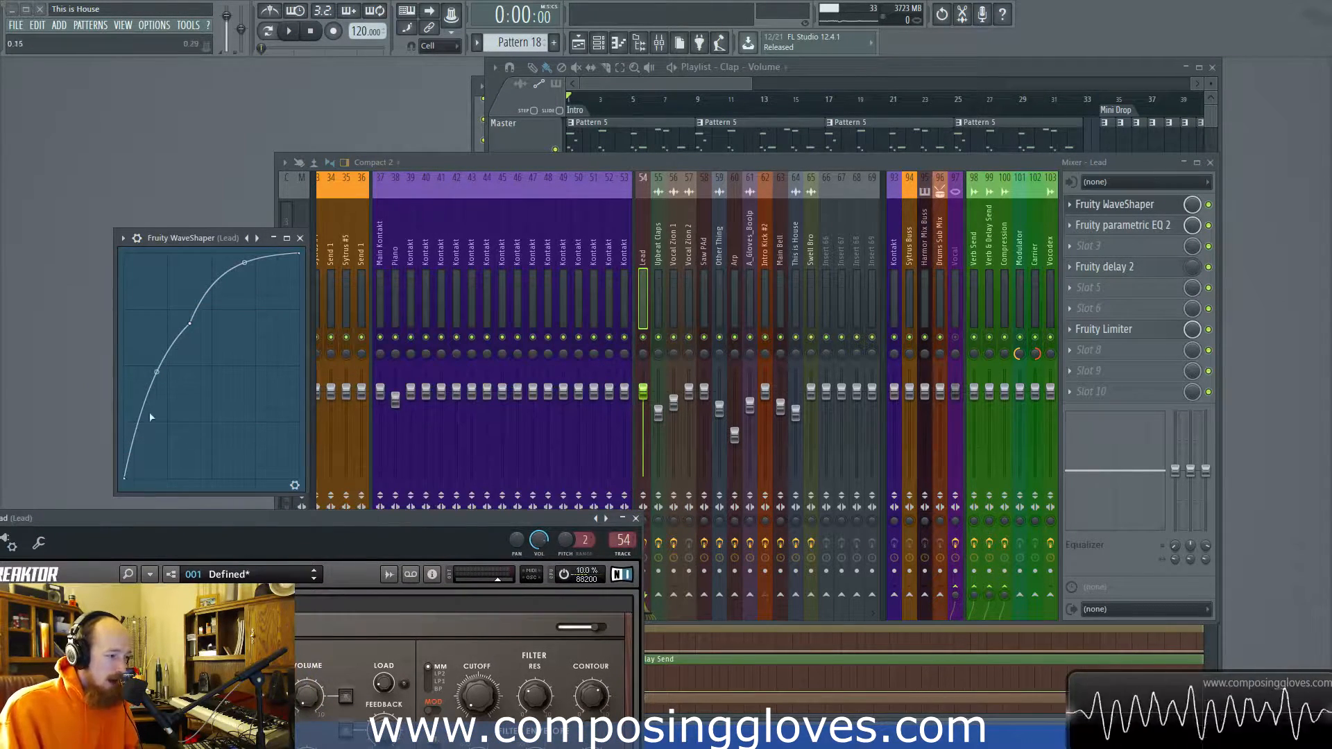
pyautogui.click(301, 241)
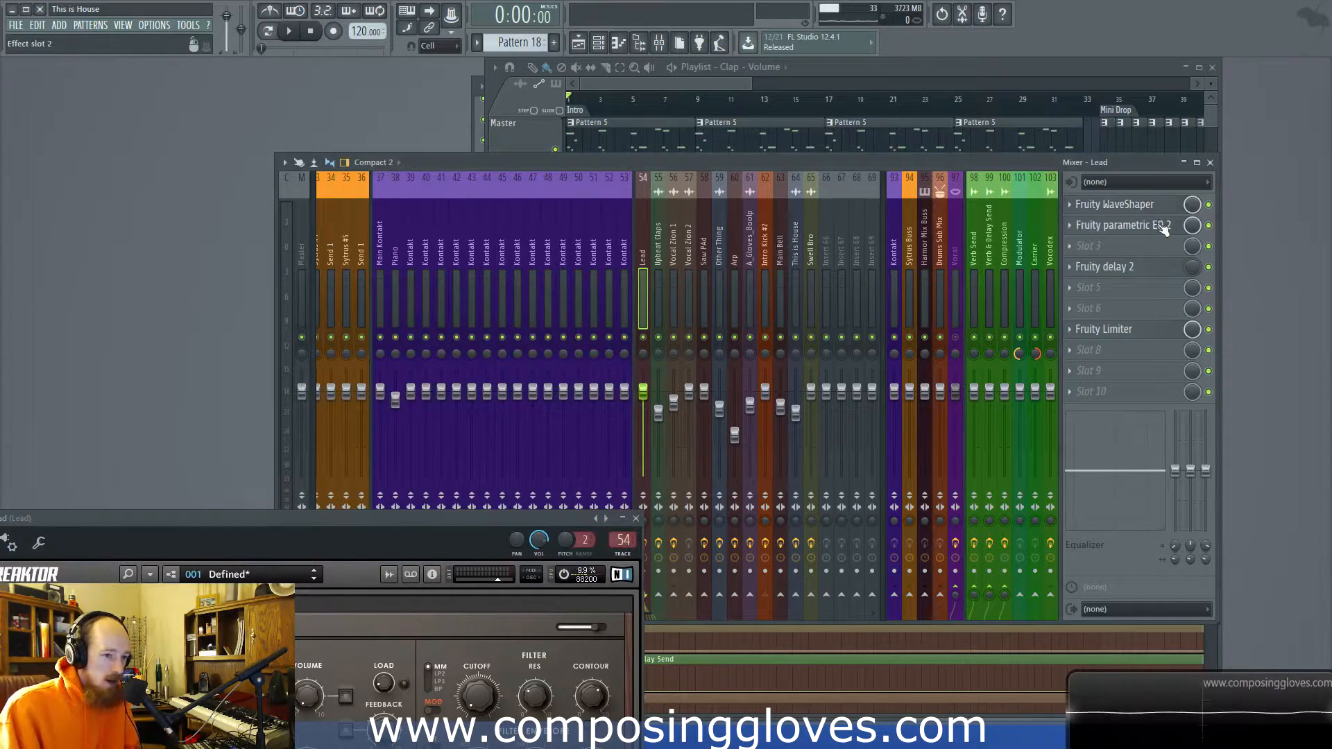
# Step: Inspect the bands of the Lead track's Fruity parametric EQ 2, and close its window
pyautogui.click(1122, 225)
pyautogui.moveTo(513, 305); pyautogui.dragTo(714, 109)
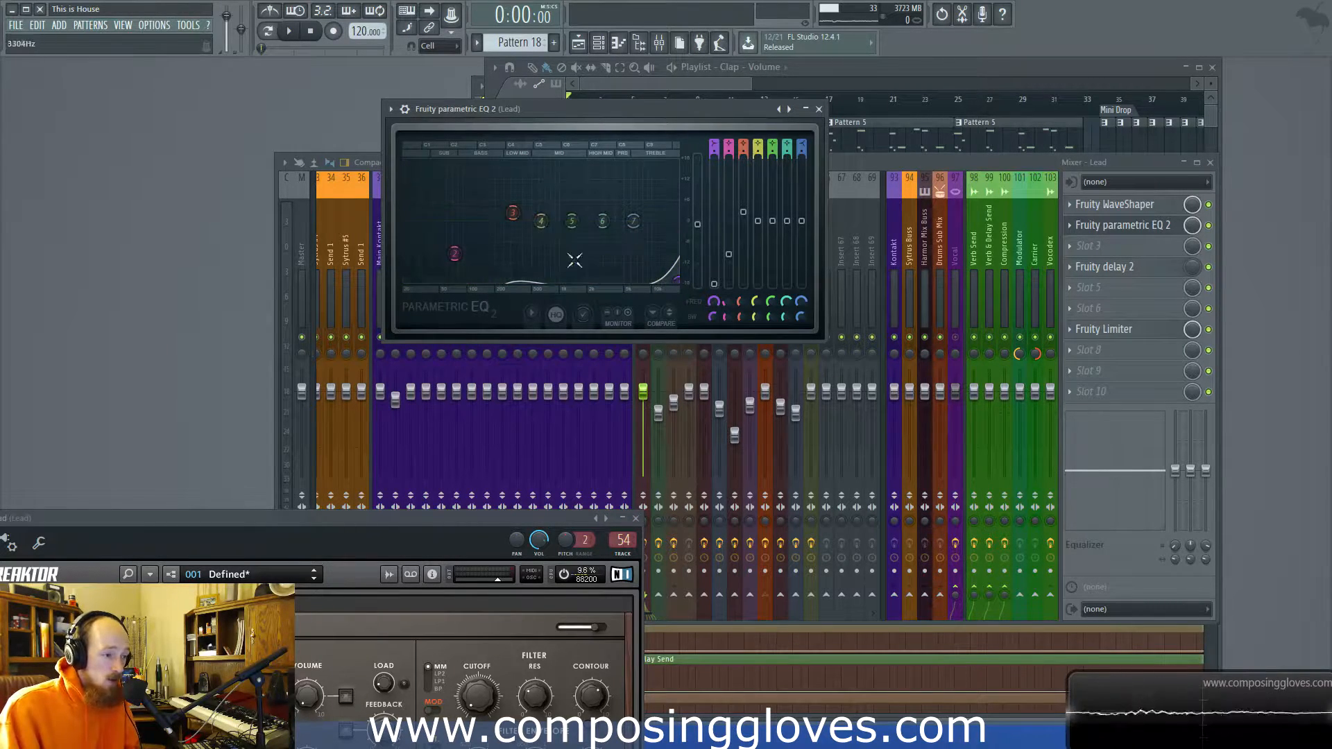
pyautogui.click(818, 110)
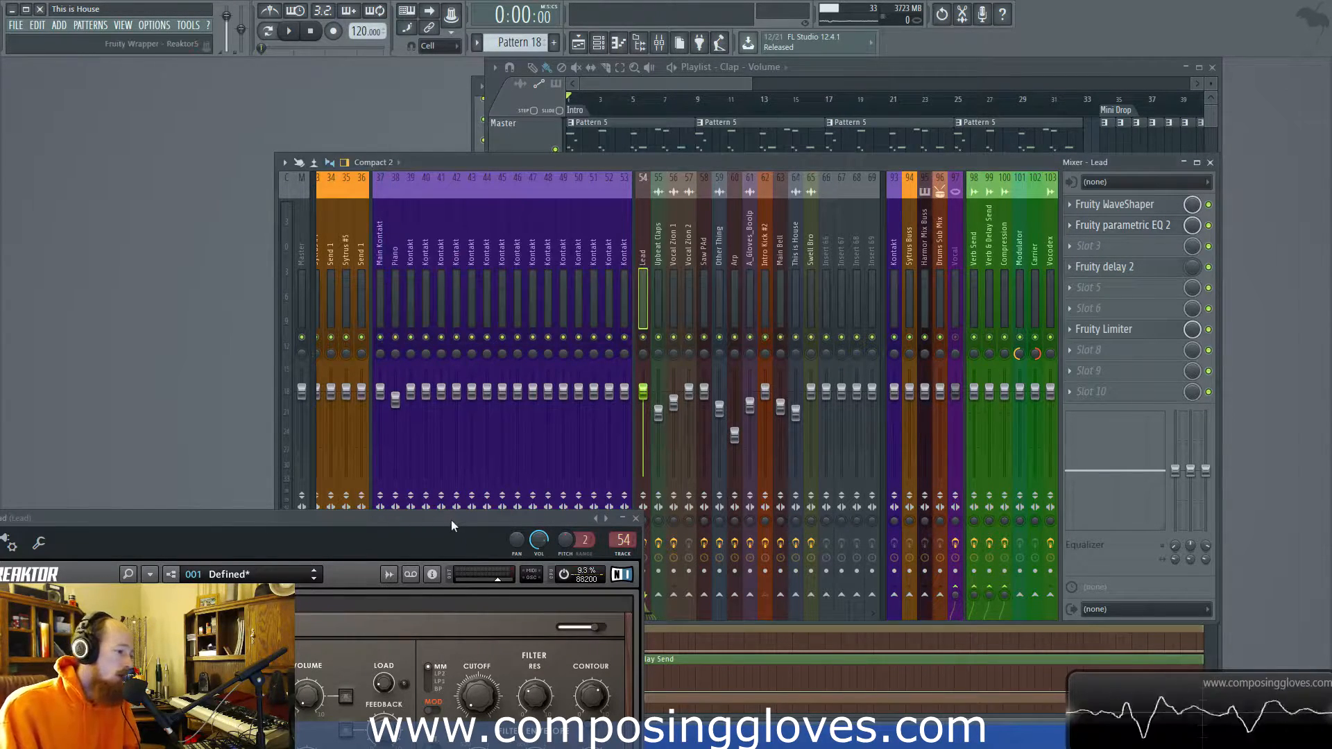
# Step: Check the compressor settings of the Lead track's Fruity Limiter, and close its window
pyautogui.moveTo(451, 521); pyautogui.dragTo(528, 315)
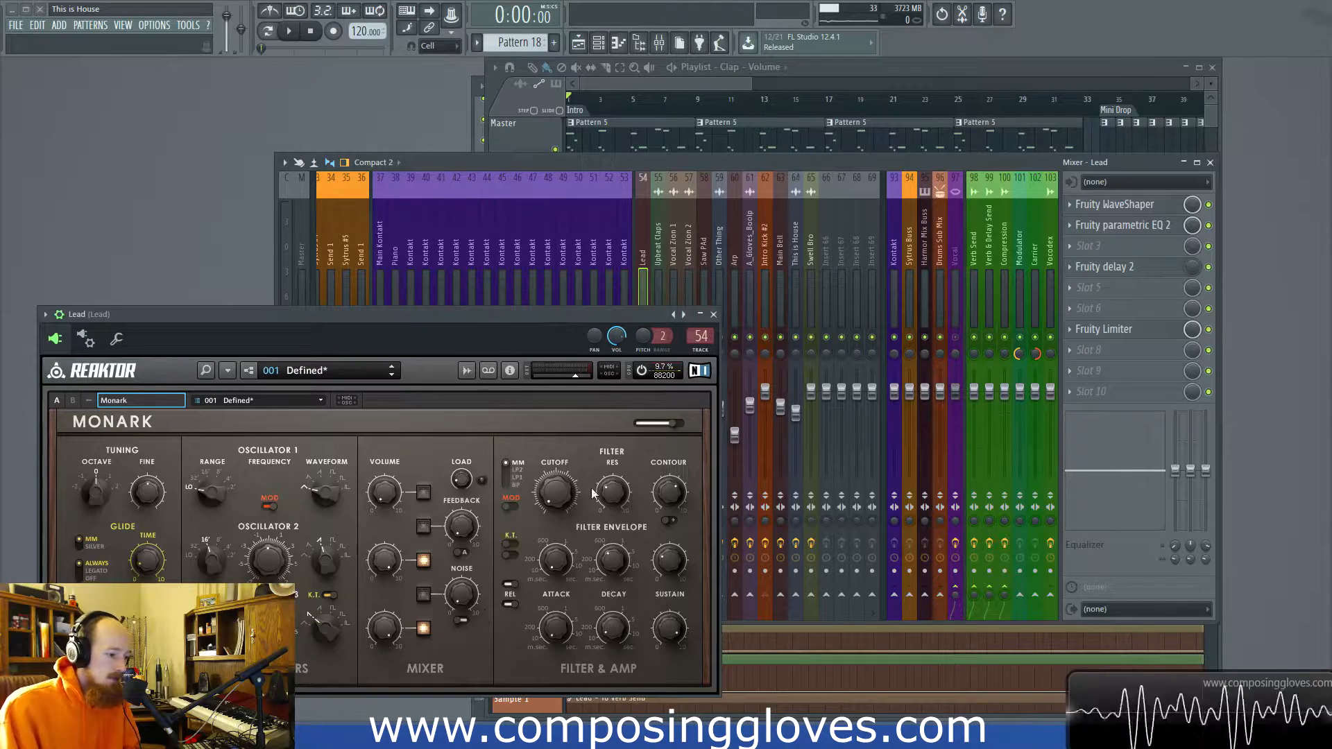
pyautogui.moveTo(537, 316); pyautogui.dragTo(470, 424)
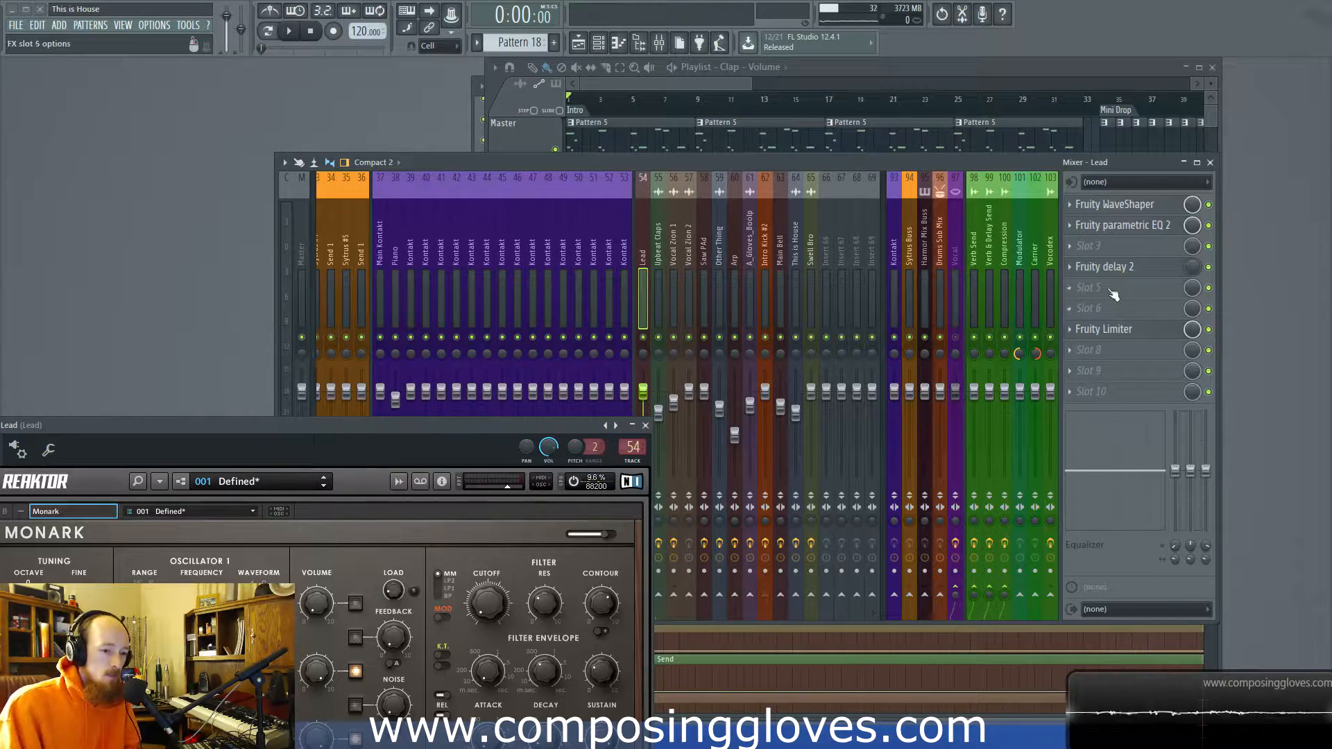
pyautogui.click(1117, 330)
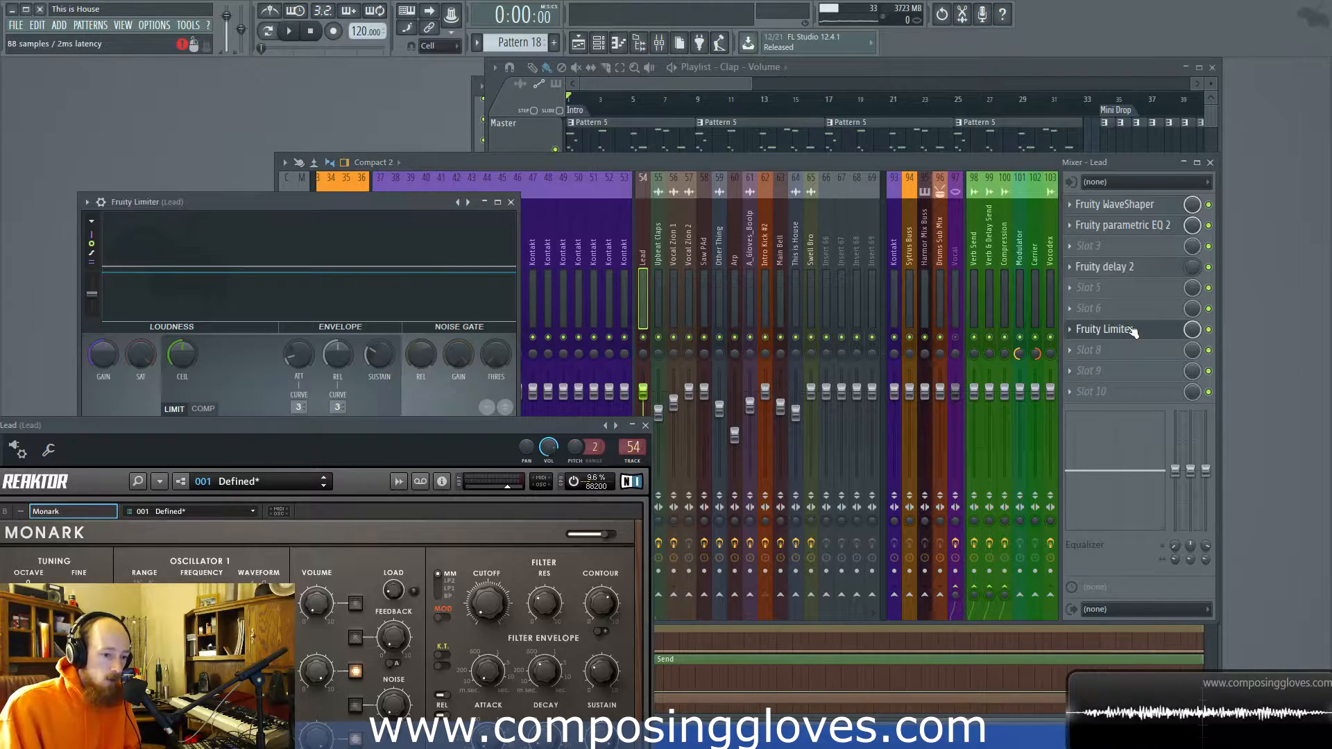
pyautogui.click(203, 409)
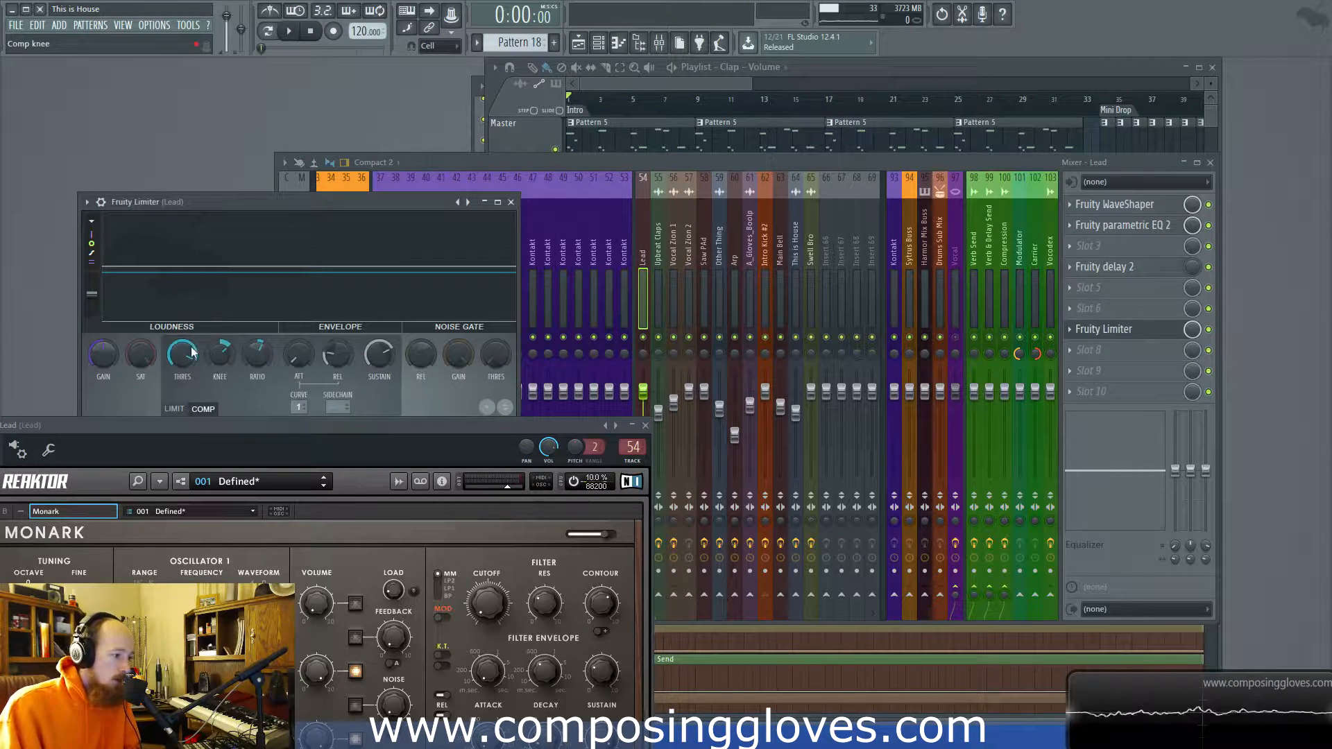
pyautogui.click(511, 202)
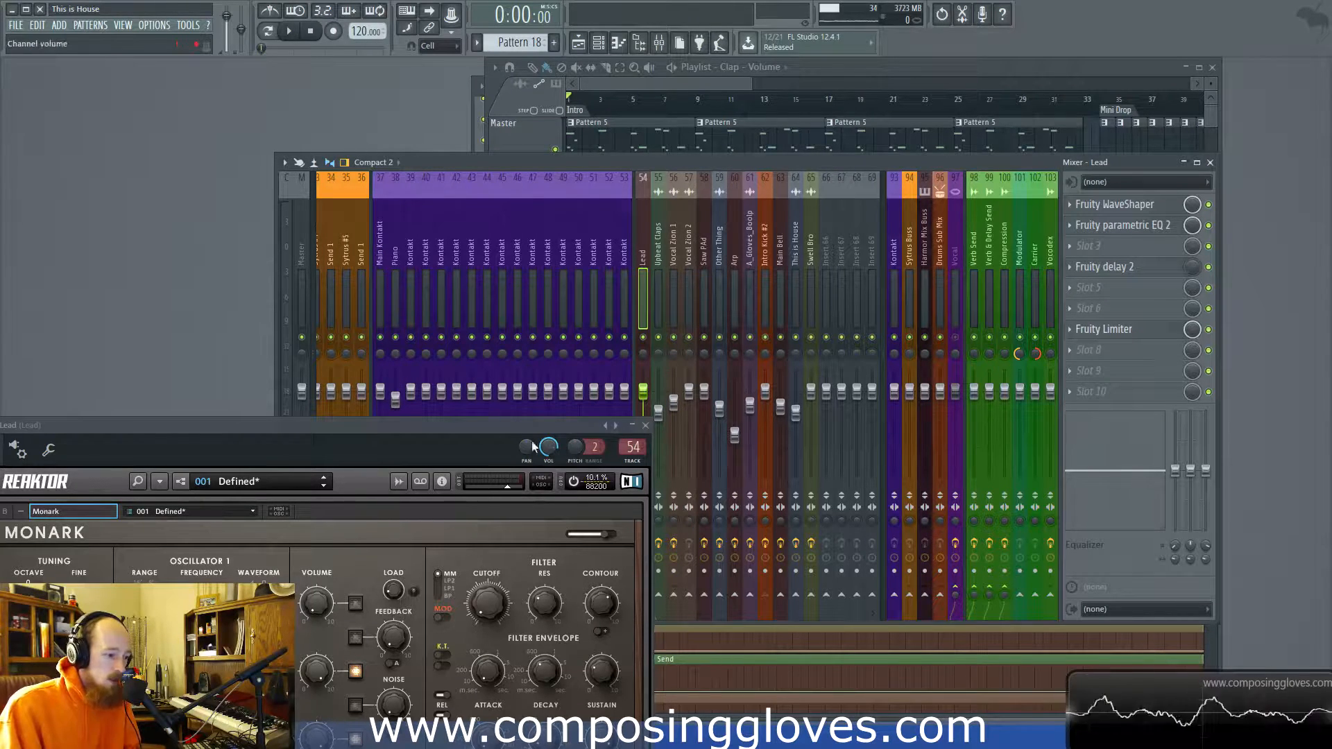
# Step: Close the mixer and move the Reaktor window off the playlist tracks
pyautogui.moveTo(514, 425); pyautogui.dragTo(628, 206)
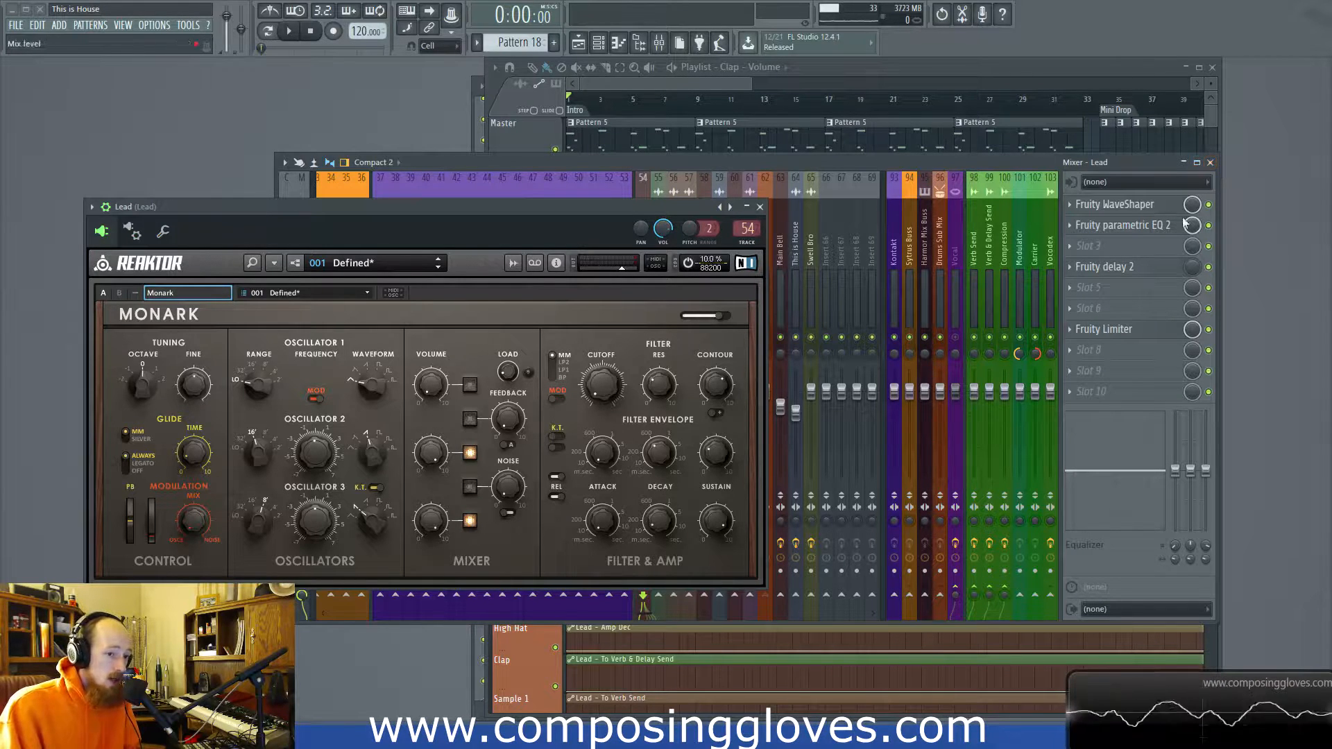
pyautogui.click(1211, 164)
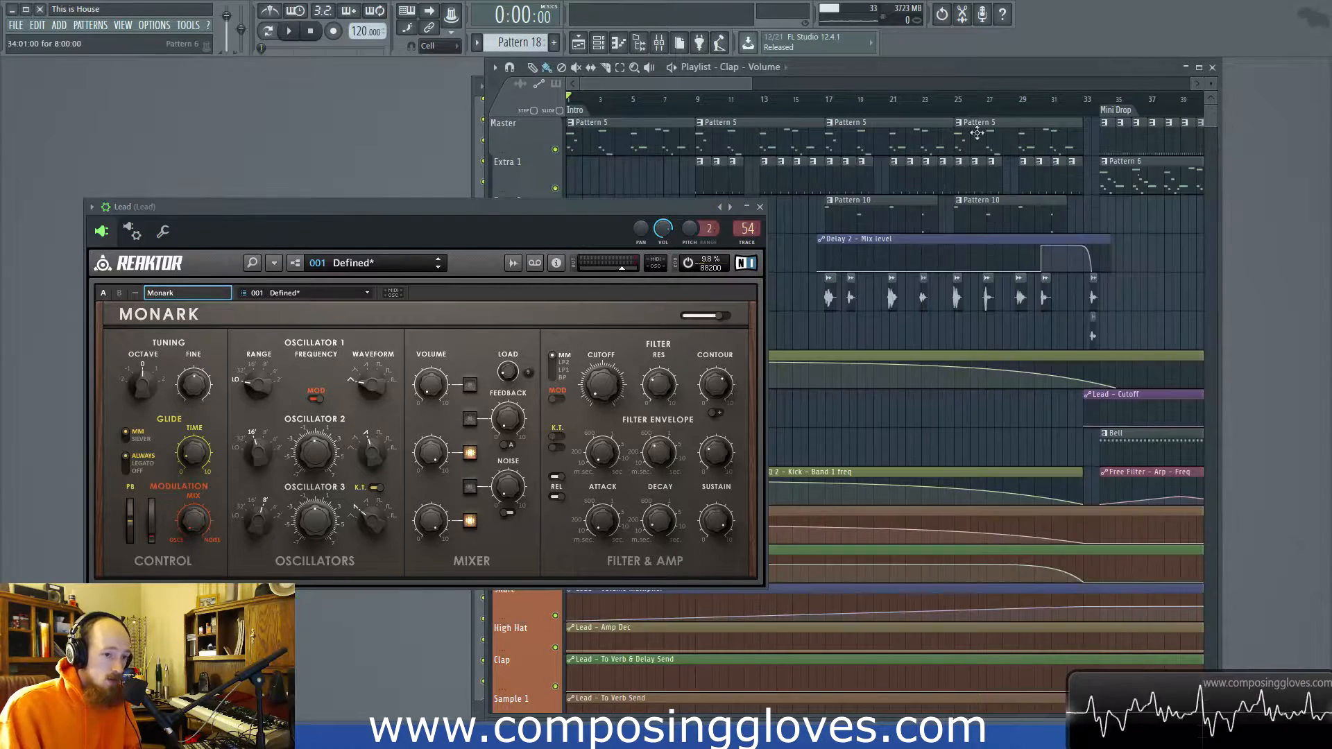
pyautogui.moveTo(591, 210); pyautogui.dragTo(317, 177)
# Step: Examine the Lead automation clips in the playlist, from the intro through to the big drop
pyautogui.scroll(-5, 721, 293)
pyautogui.scroll(-10, 722, 295)
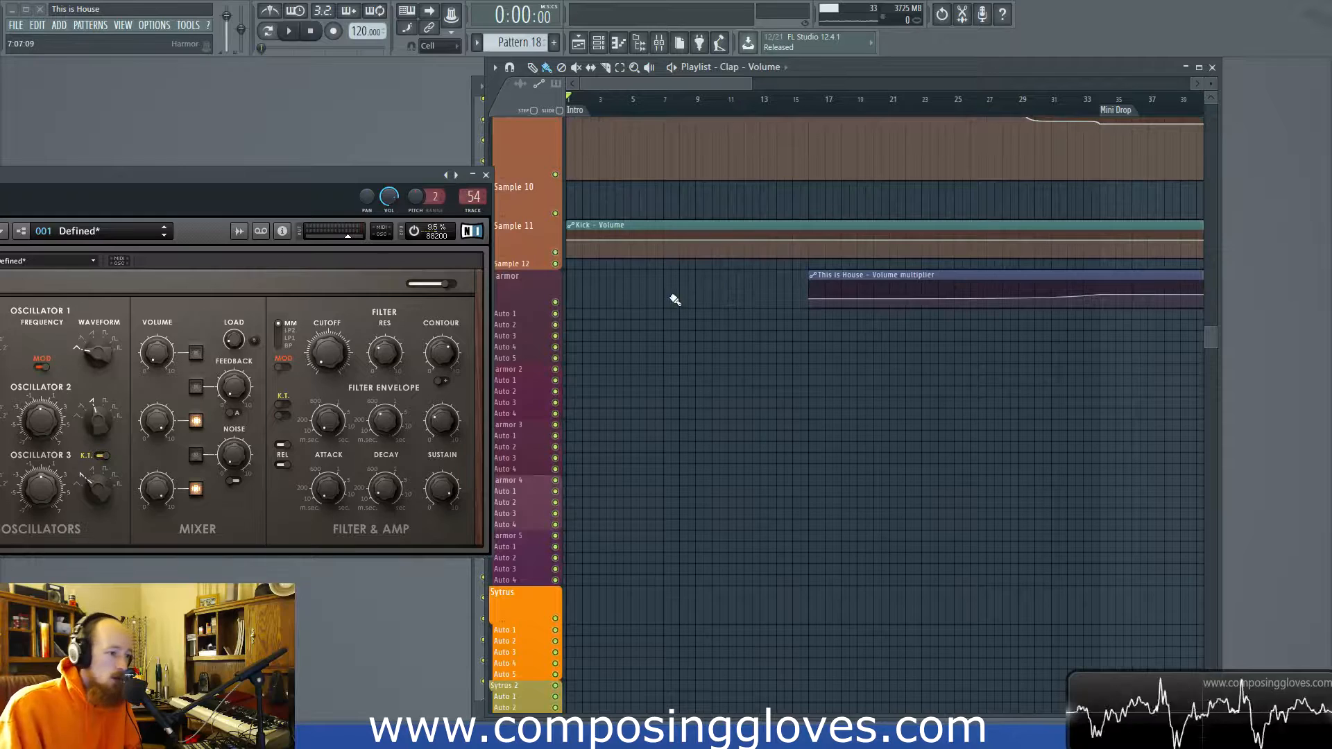
pyautogui.scroll(10, 595, 303)
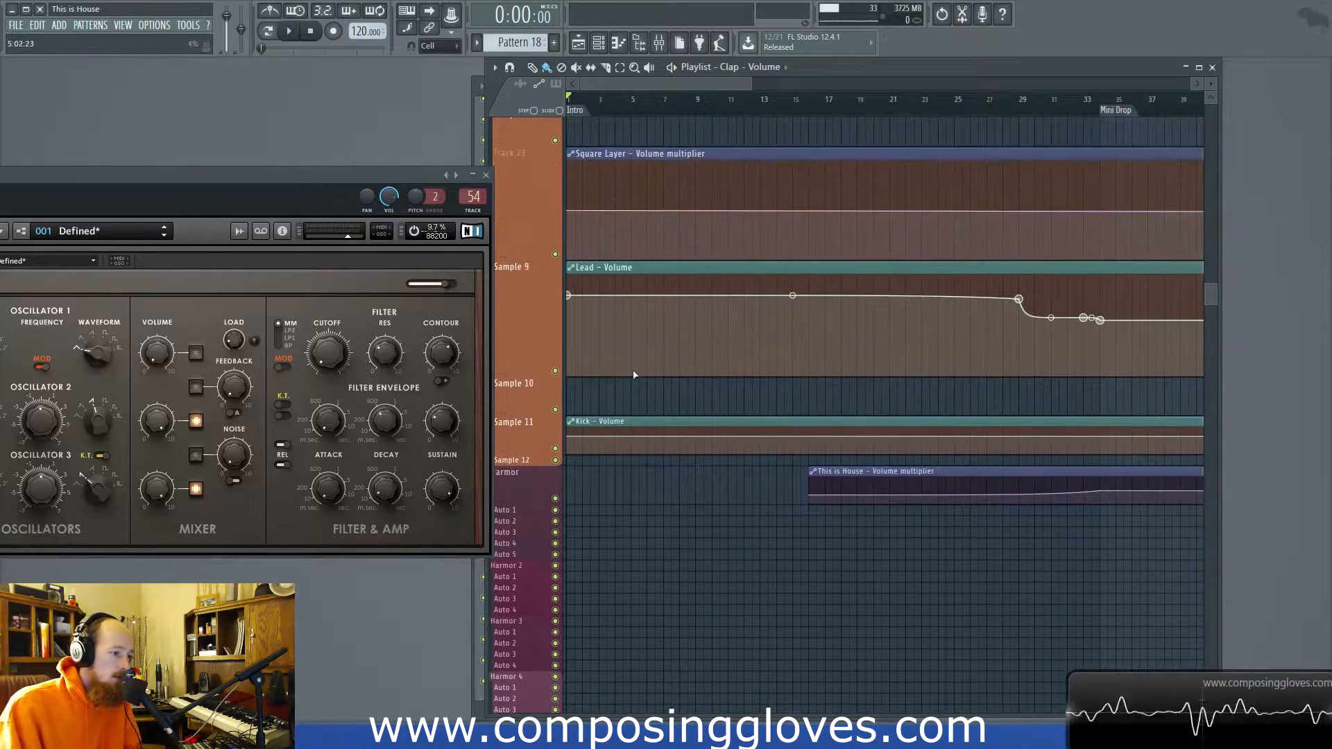
pyautogui.scroll(3, 601, 276)
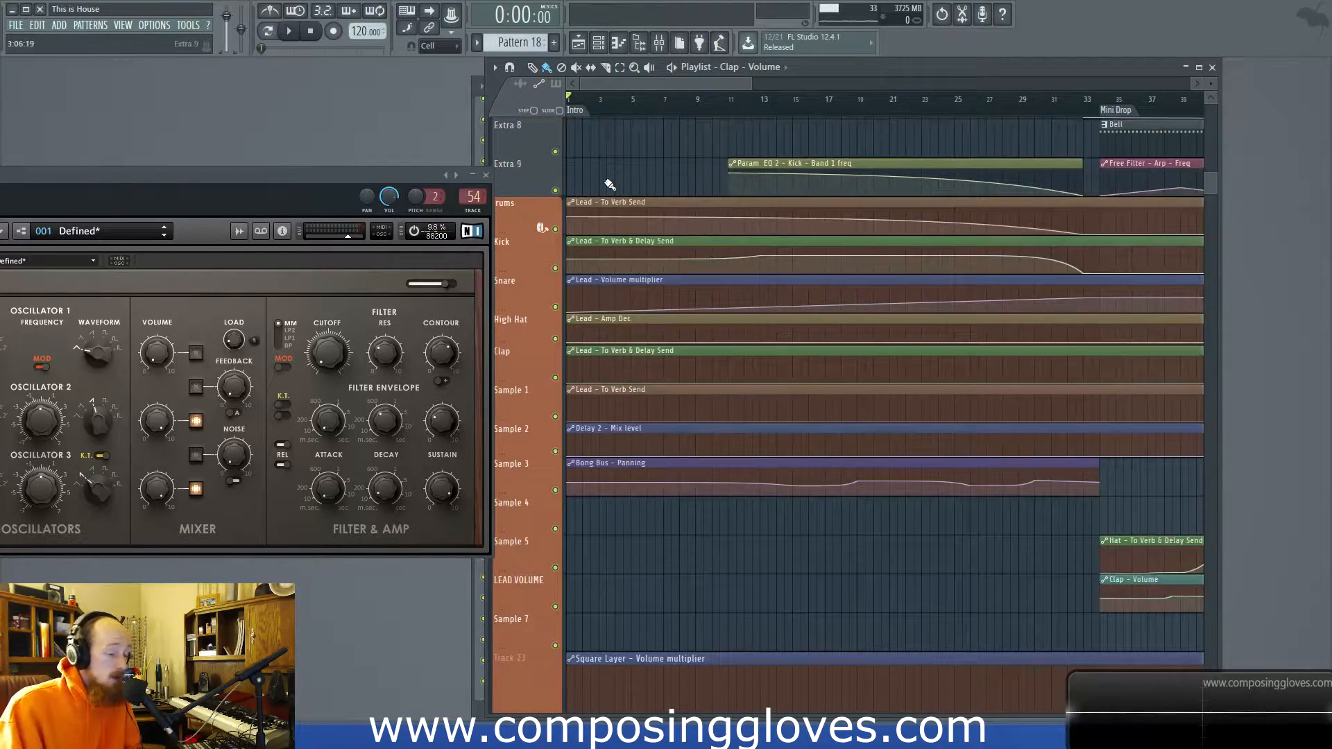
pyautogui.scroll(-5, 803, 318)
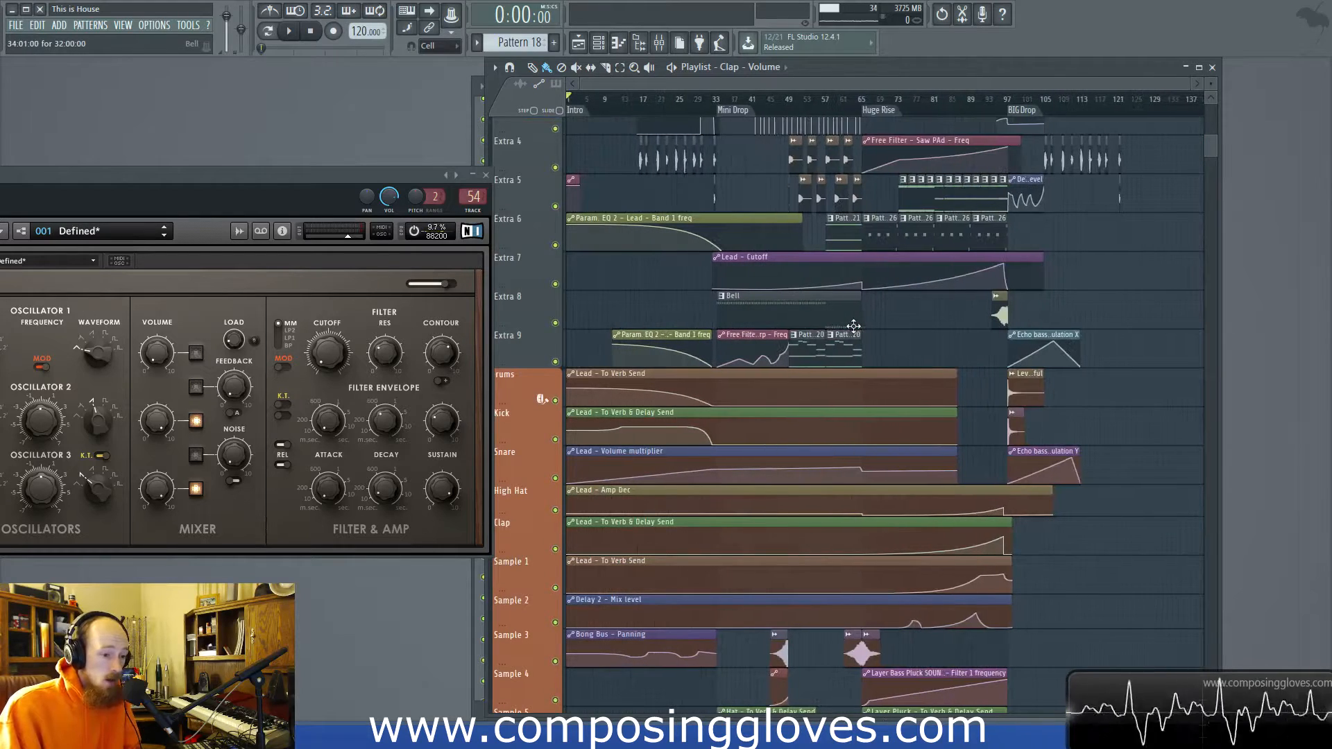
pyautogui.scroll(-3, 851, 326)
pyautogui.scroll(-7, 851, 327)
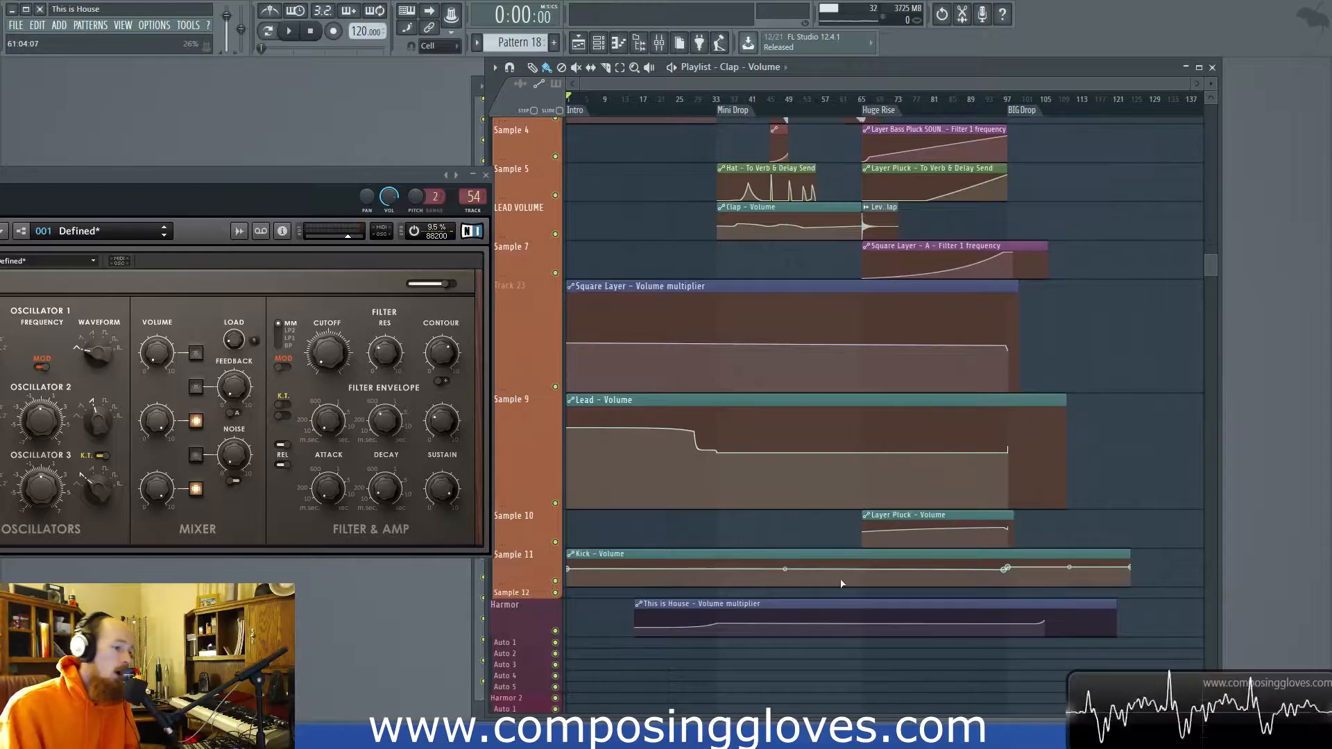
pyautogui.scroll(15, 841, 584)
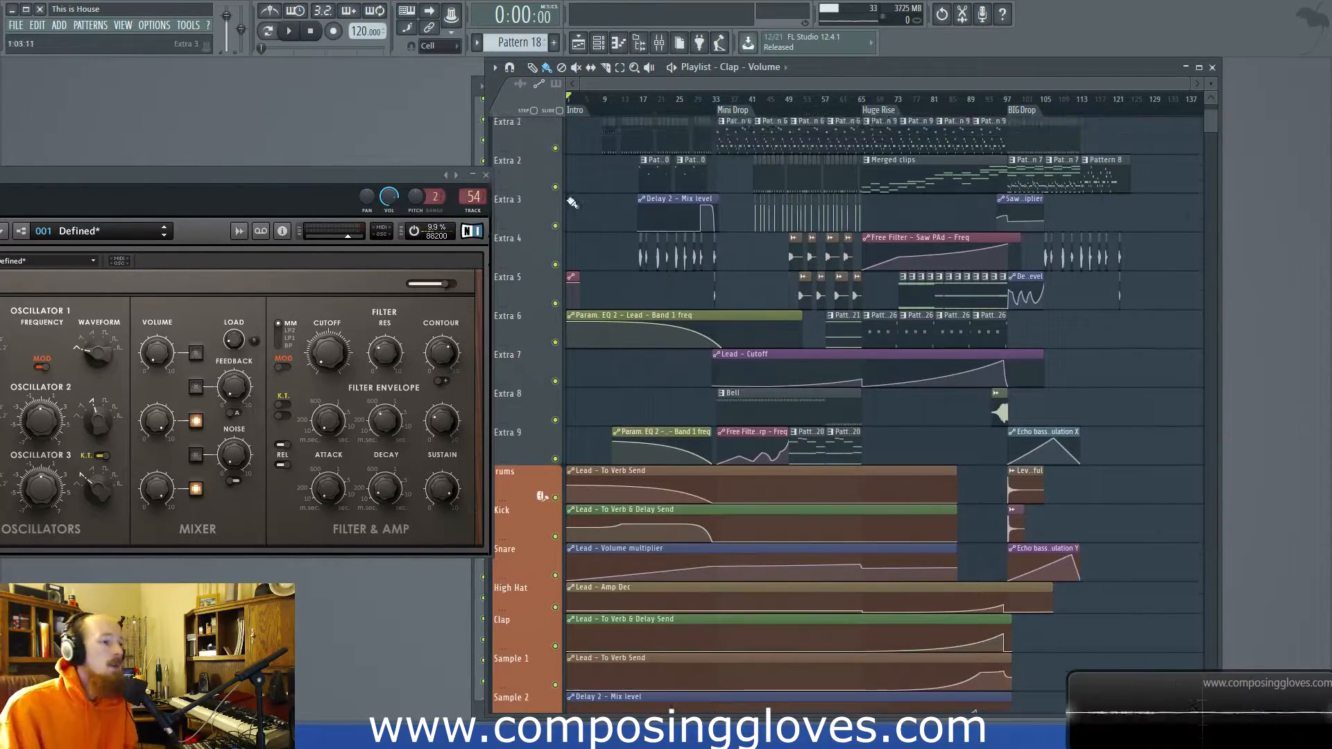
pyautogui.scroll(1, 572, 201)
pyautogui.keyDown('ctrl'); pyautogui.scroll(5, 589, 251); pyautogui.keyUp('ctrl')
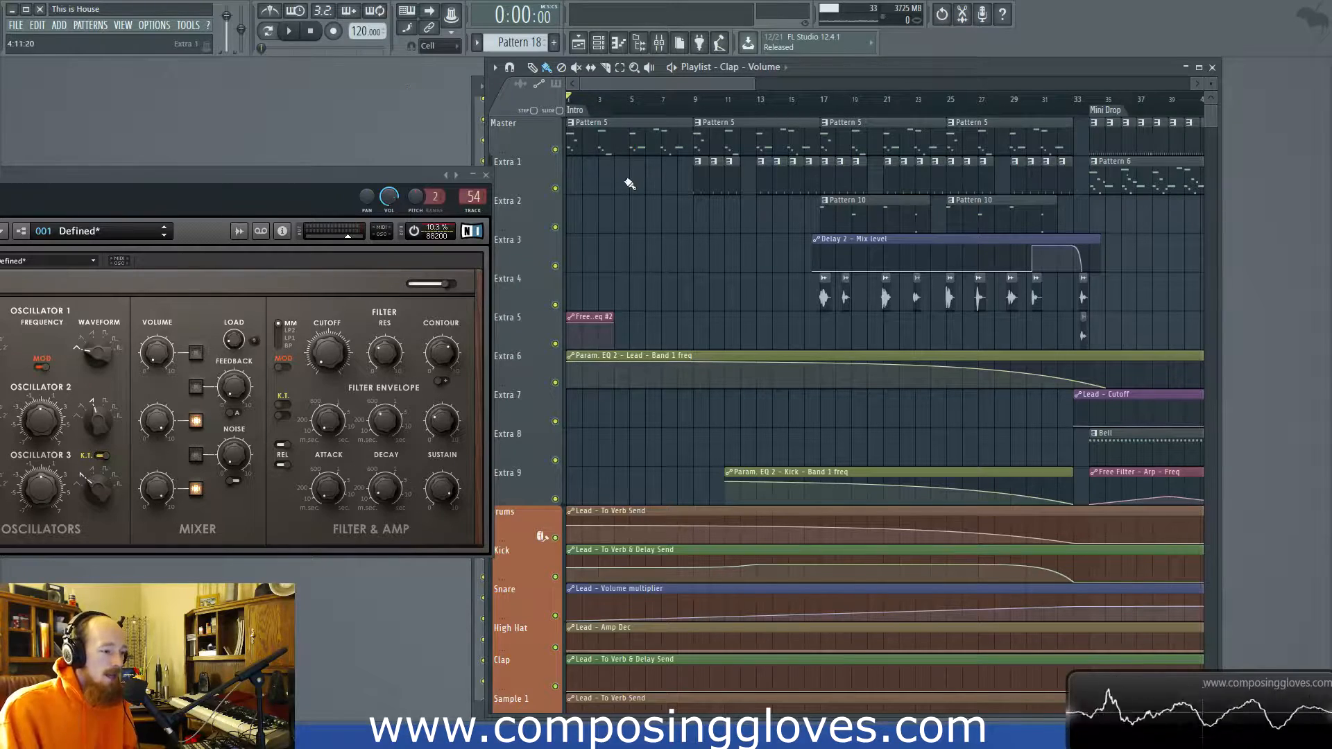
pyautogui.moveTo(603, 141); pyautogui.dragTo(1068, 229)
pyautogui.click(738, 229)
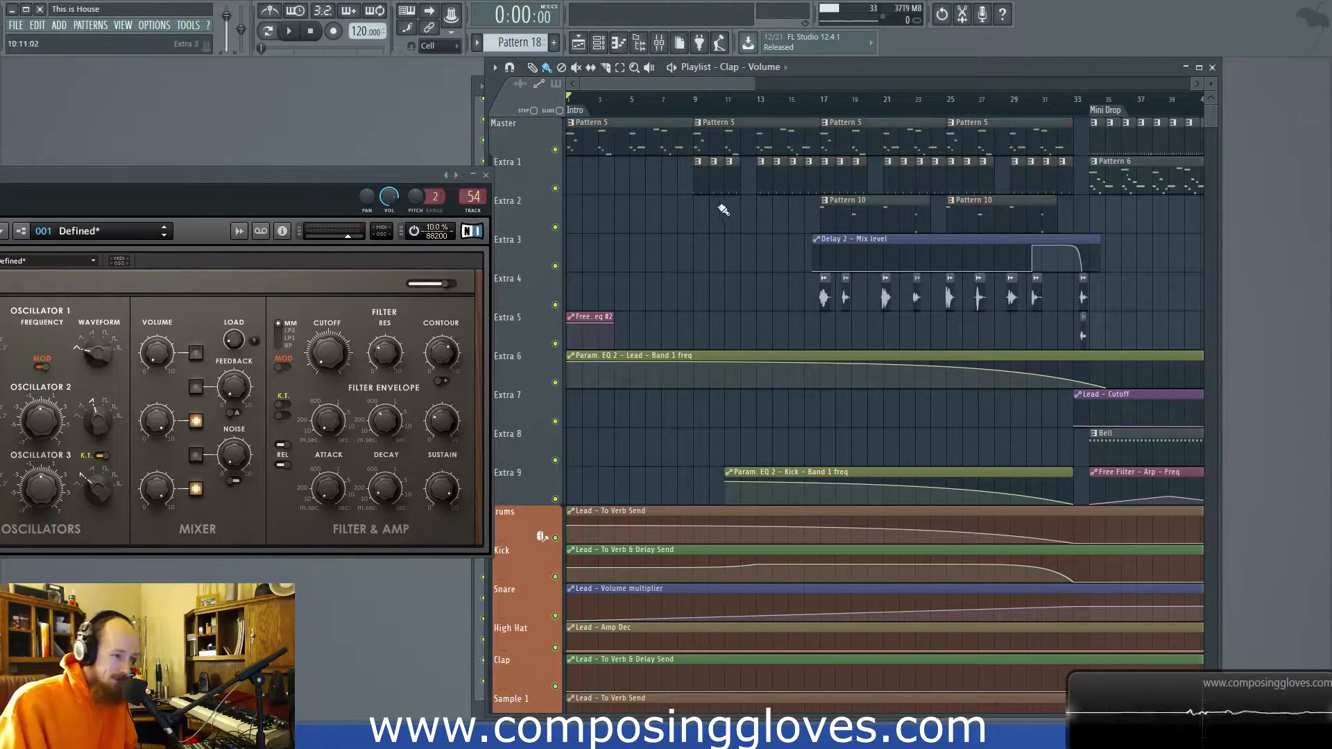
pyautogui.moveTo(373, 178); pyautogui.dragTo(530, 112)
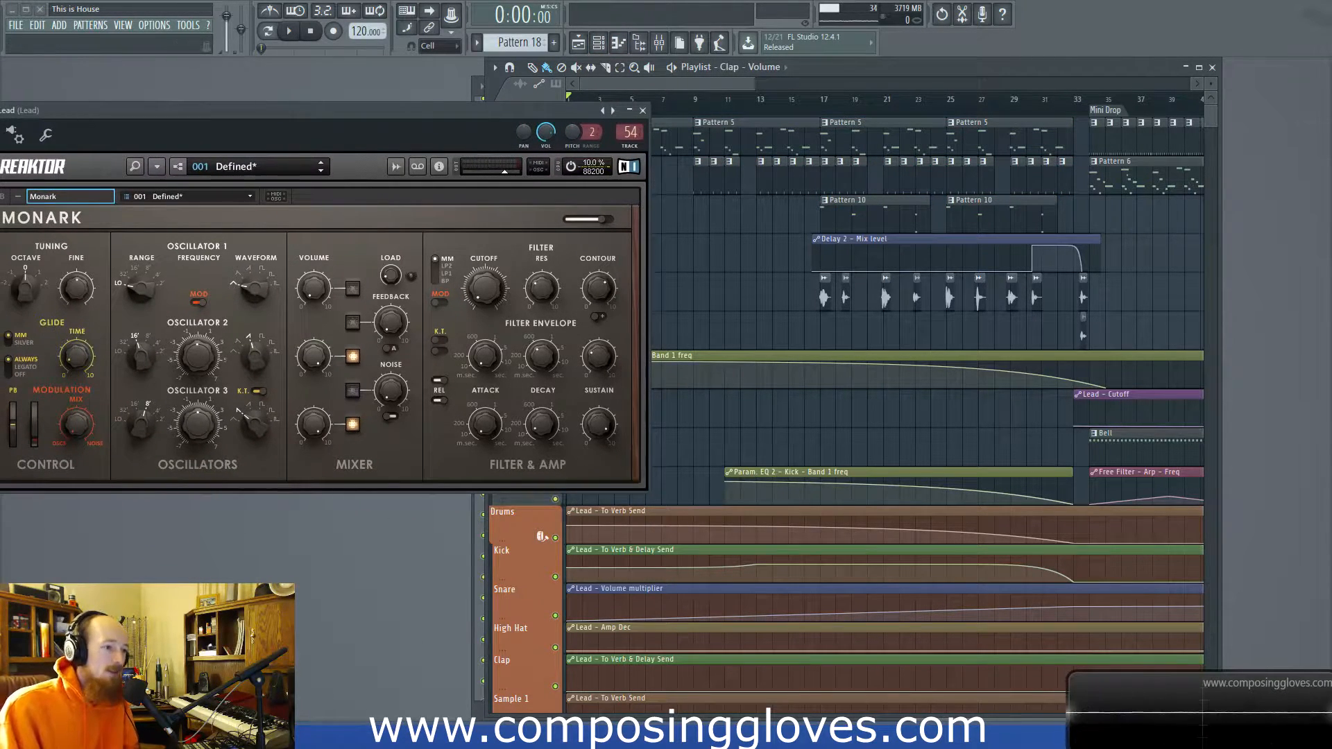
pyautogui.moveTo(523, 110); pyautogui.dragTo(706, 234)
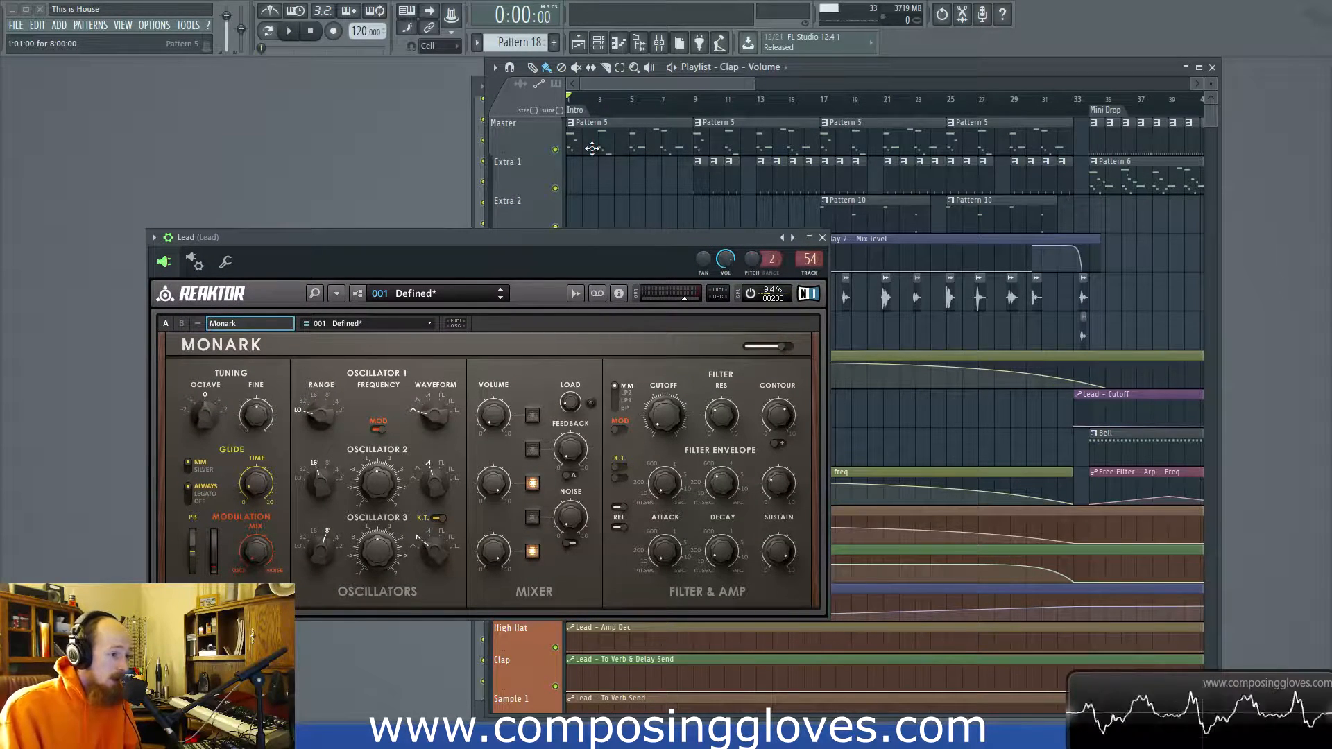
pyautogui.moveTo(581, 231); pyautogui.dragTo(549, 172)
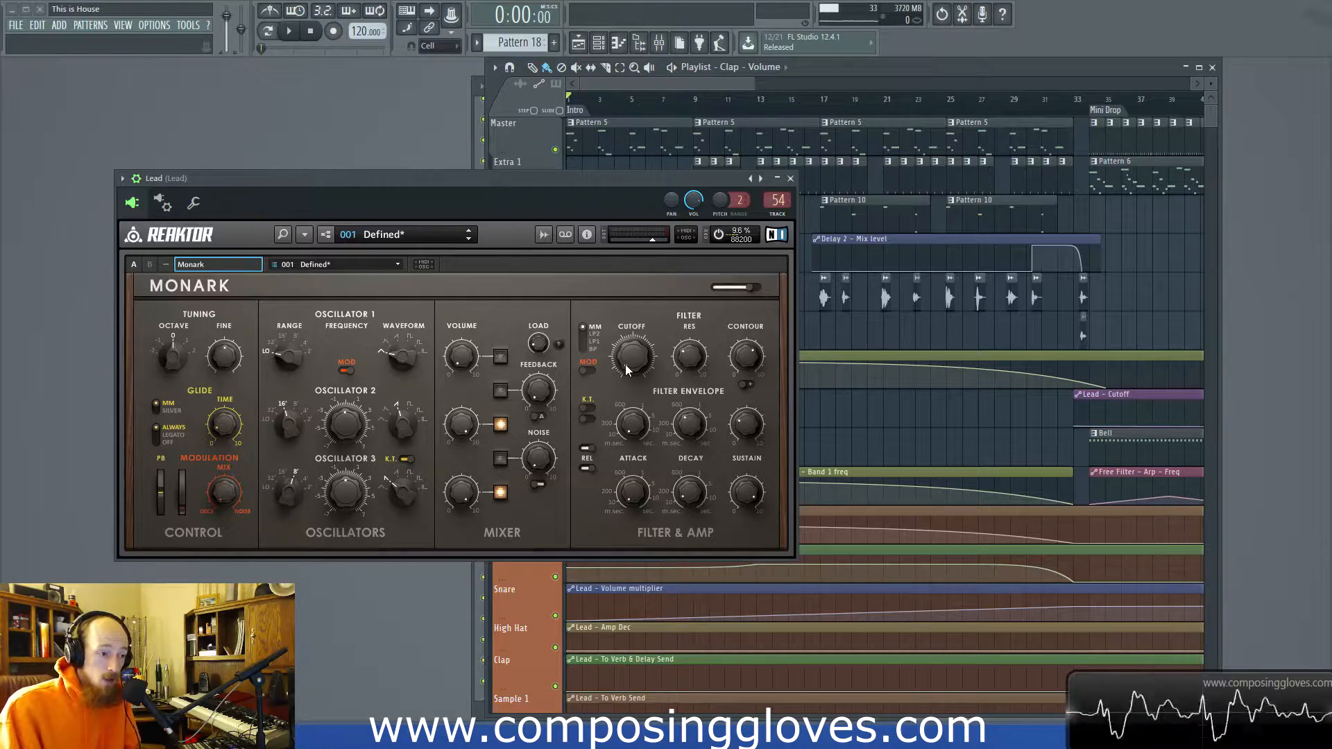
pyautogui.moveTo(623, 180); pyautogui.dragTo(532, 211)
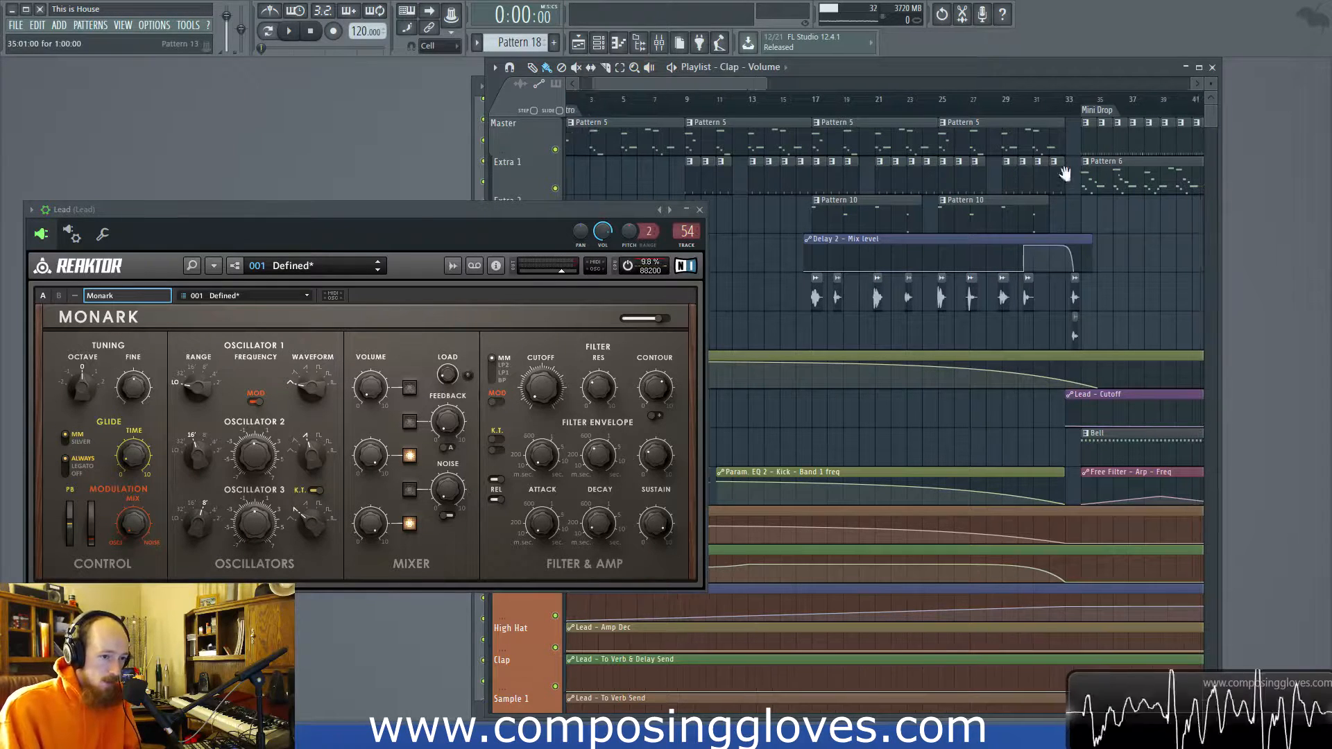
pyautogui.hscroll(3, 992, 164)
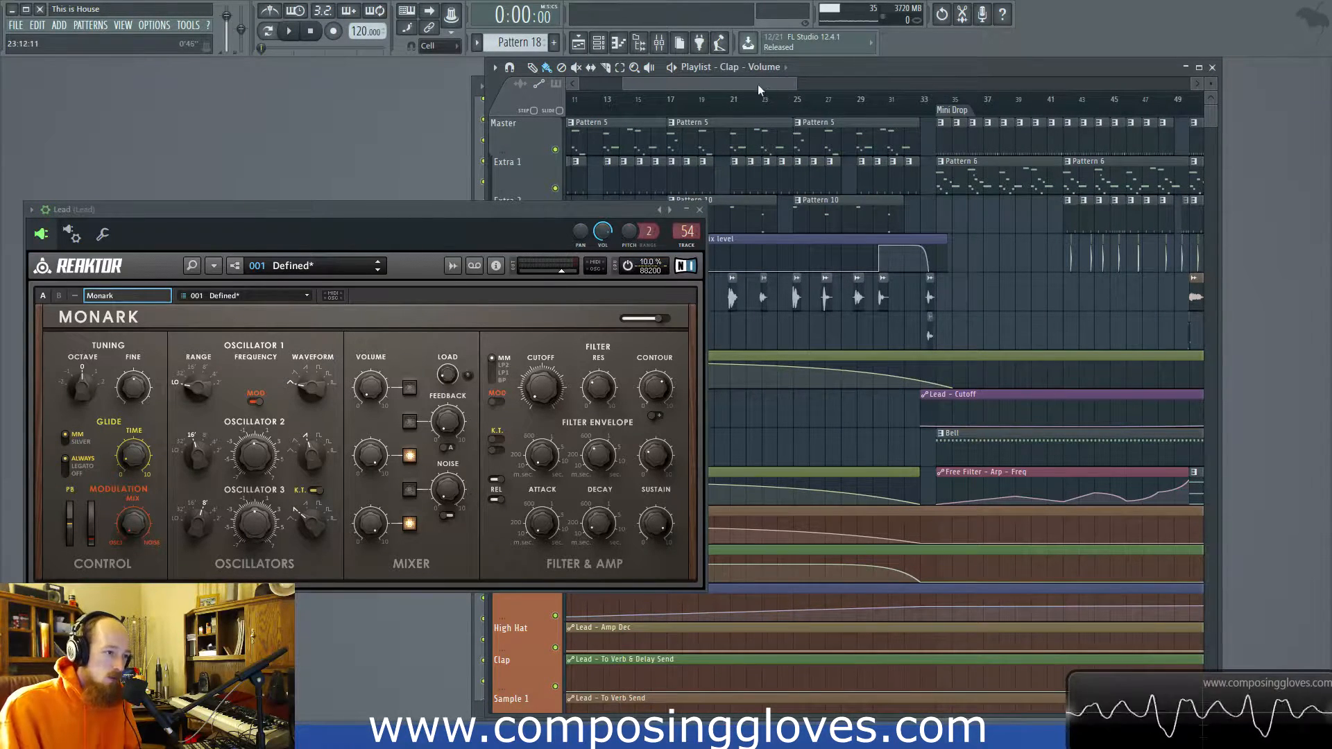
pyautogui.hscroll(-3, 767, 89)
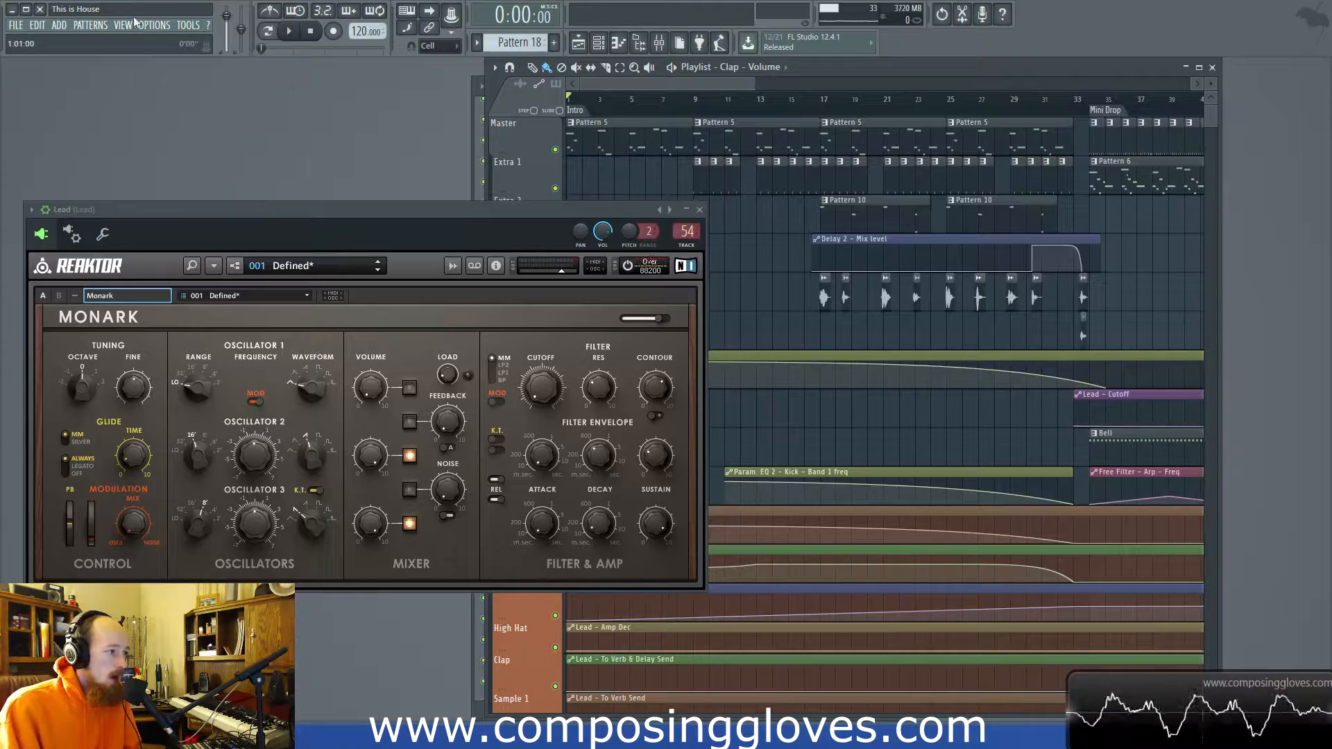
# Step: Check the buffer length in the audio device settings, and close the settings
pyautogui.click(154, 25)
pyautogui.click(184, 56)
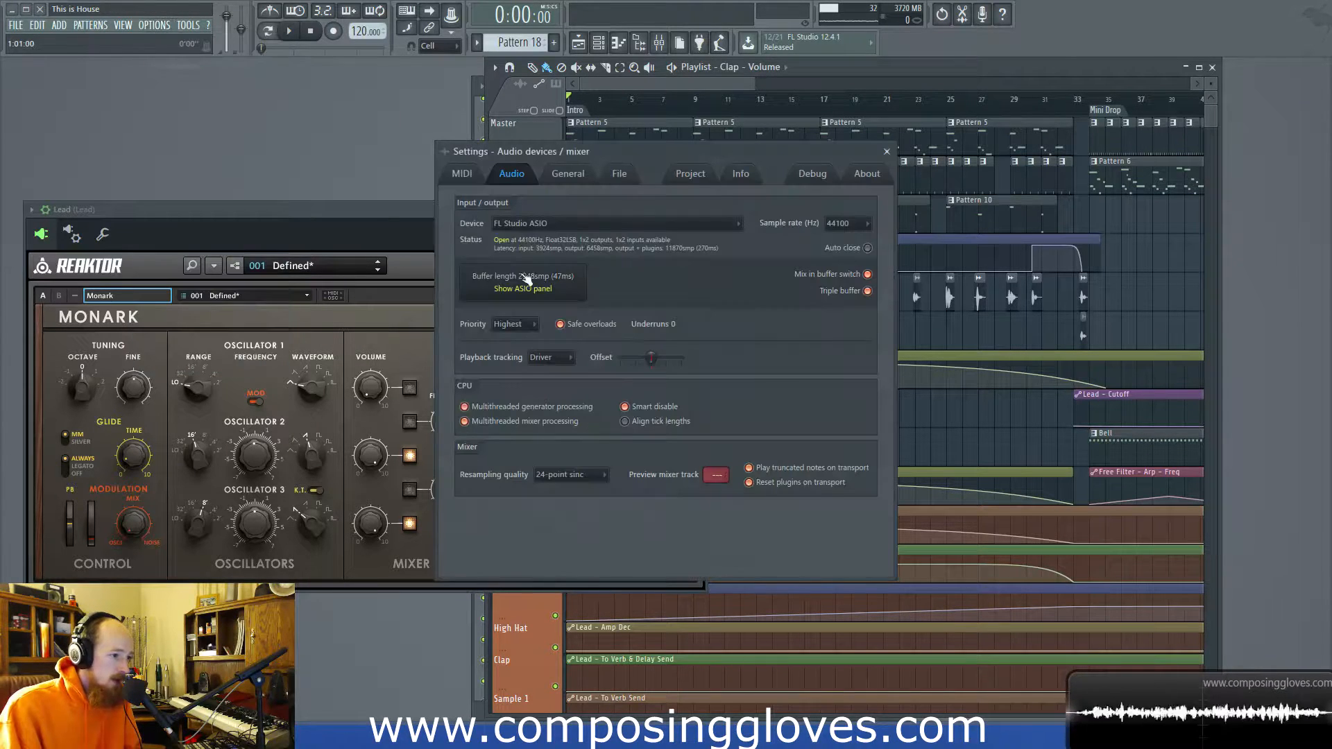
pyautogui.click(887, 150)
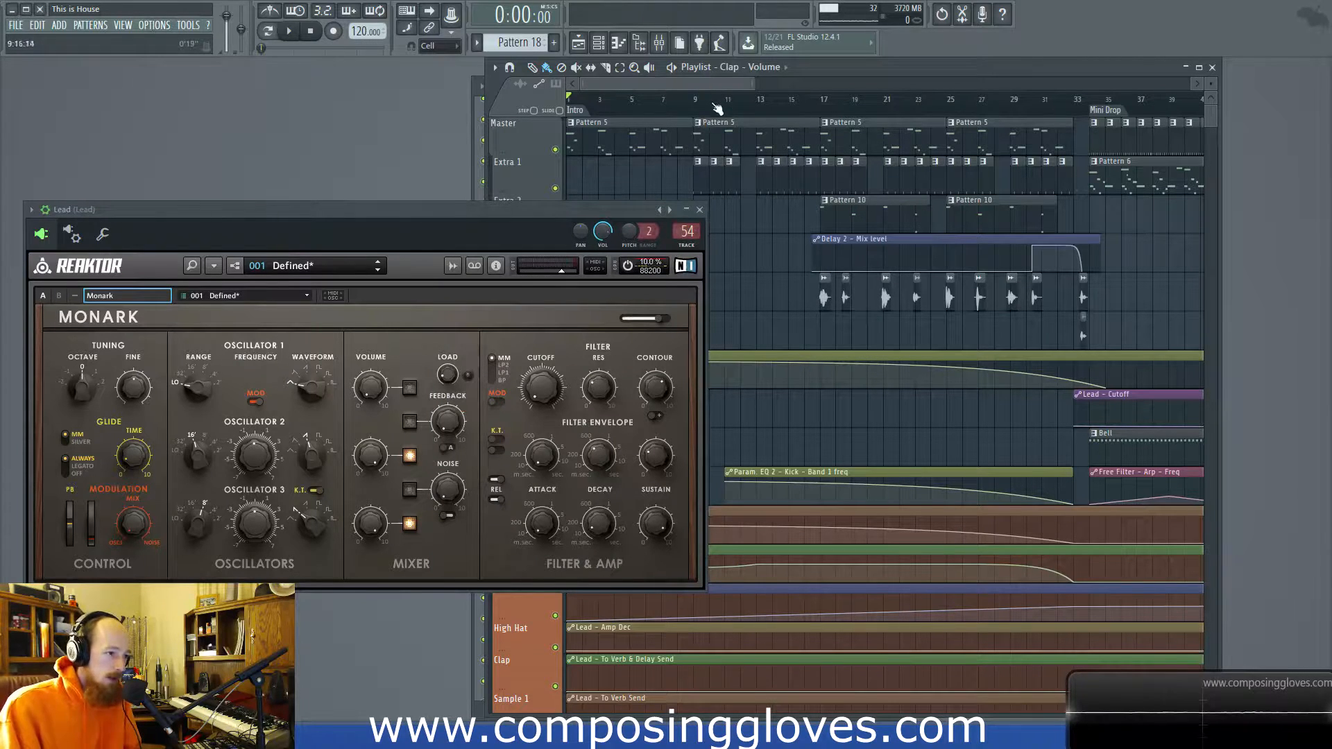
# Step: Play the song from the start of the intro, and follow the clips in the playlist towards the Mini Drop
pyautogui.moveTo(619, 211)
pyautogui.mouseDown()
pyautogui.moveTo(600, 215)
pyautogui.moveTo(634, 240)
pyautogui.moveTo(633, 225)
pyautogui.mouseUp()
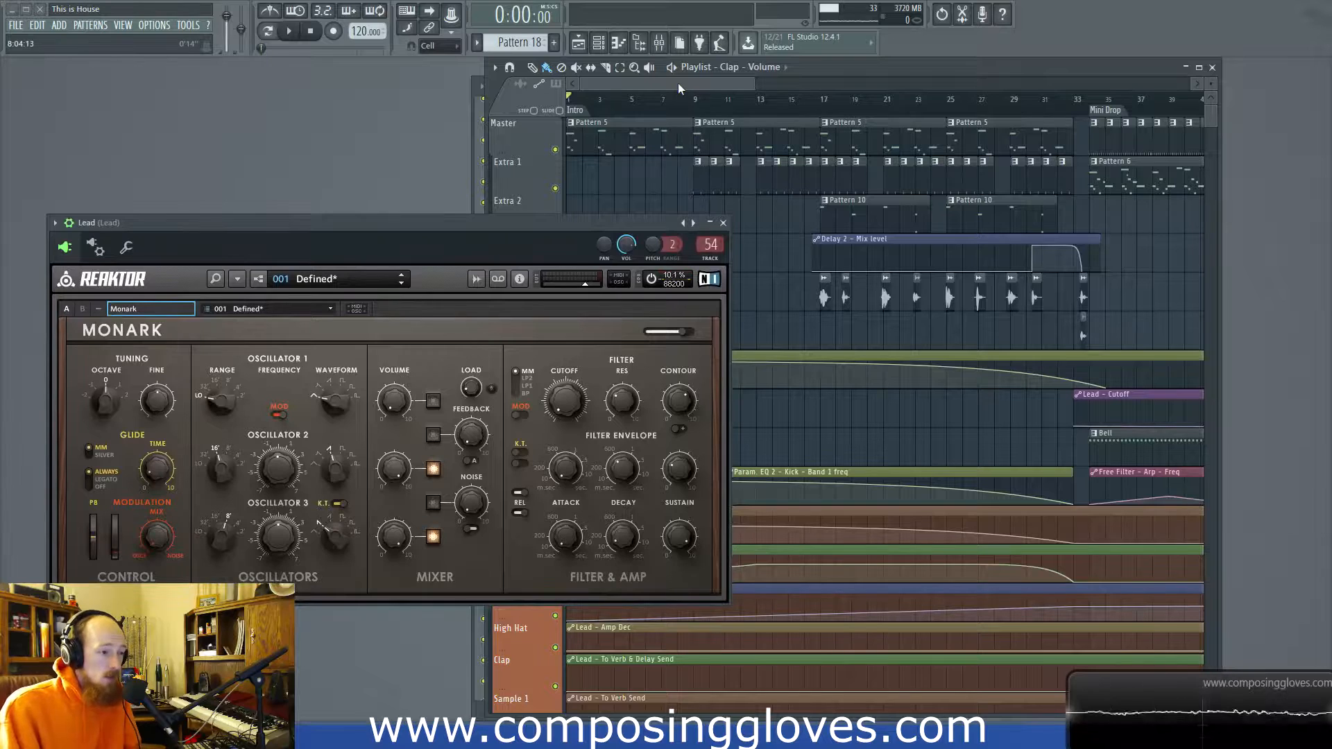
pyautogui.press('space')
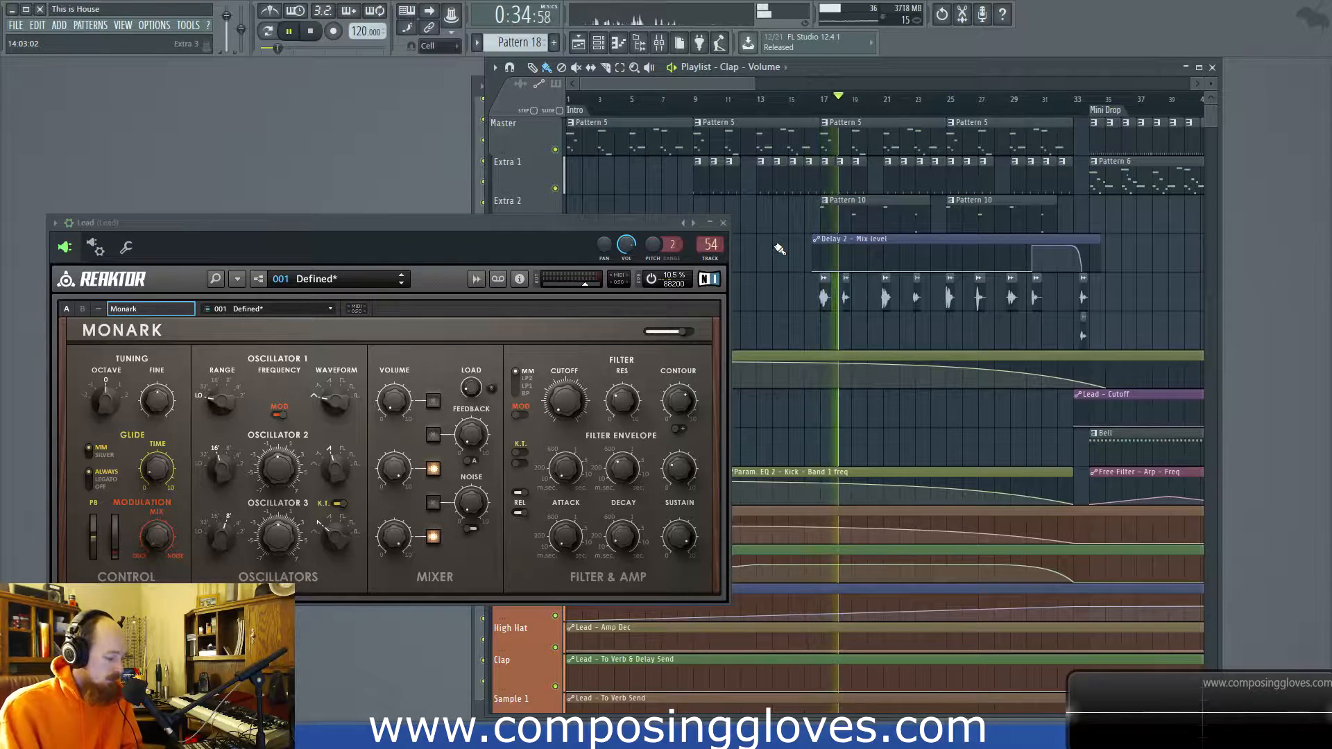
pyautogui.scroll(3, 874, 214)
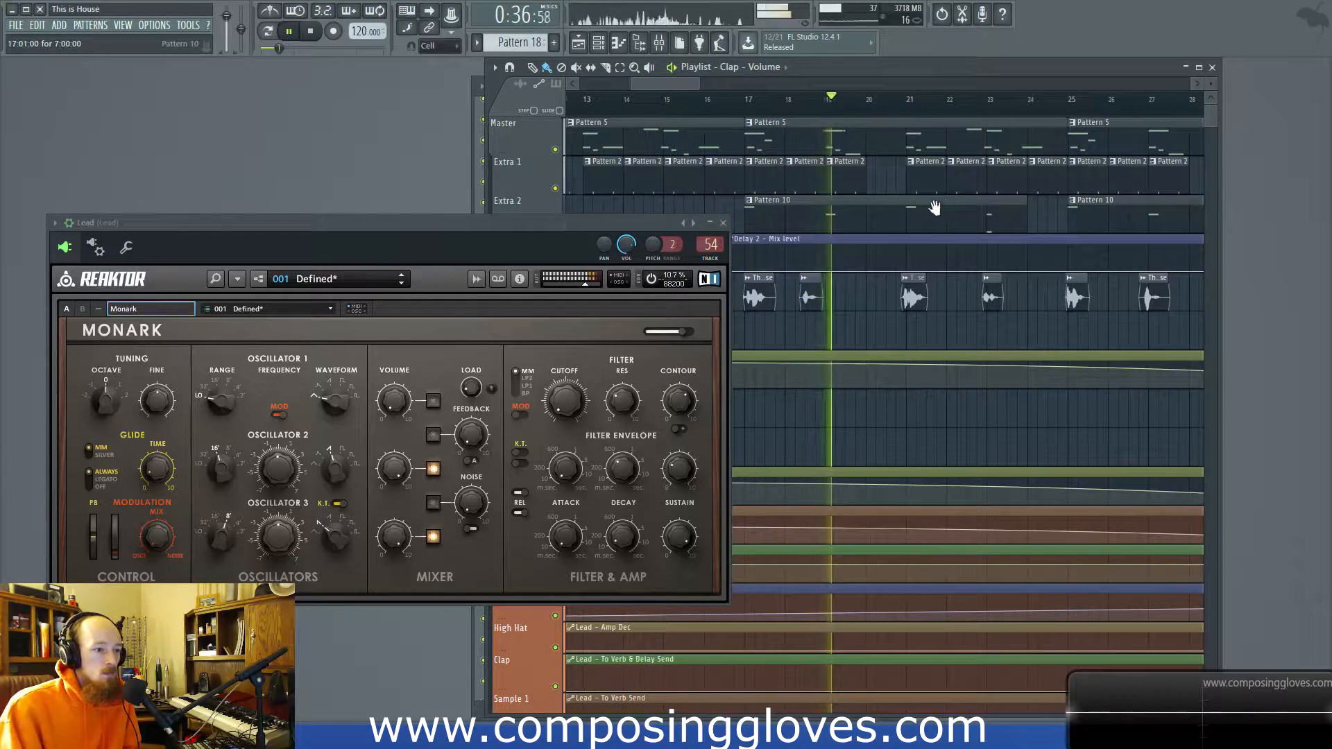
pyautogui.scroll(2, 841, 223)
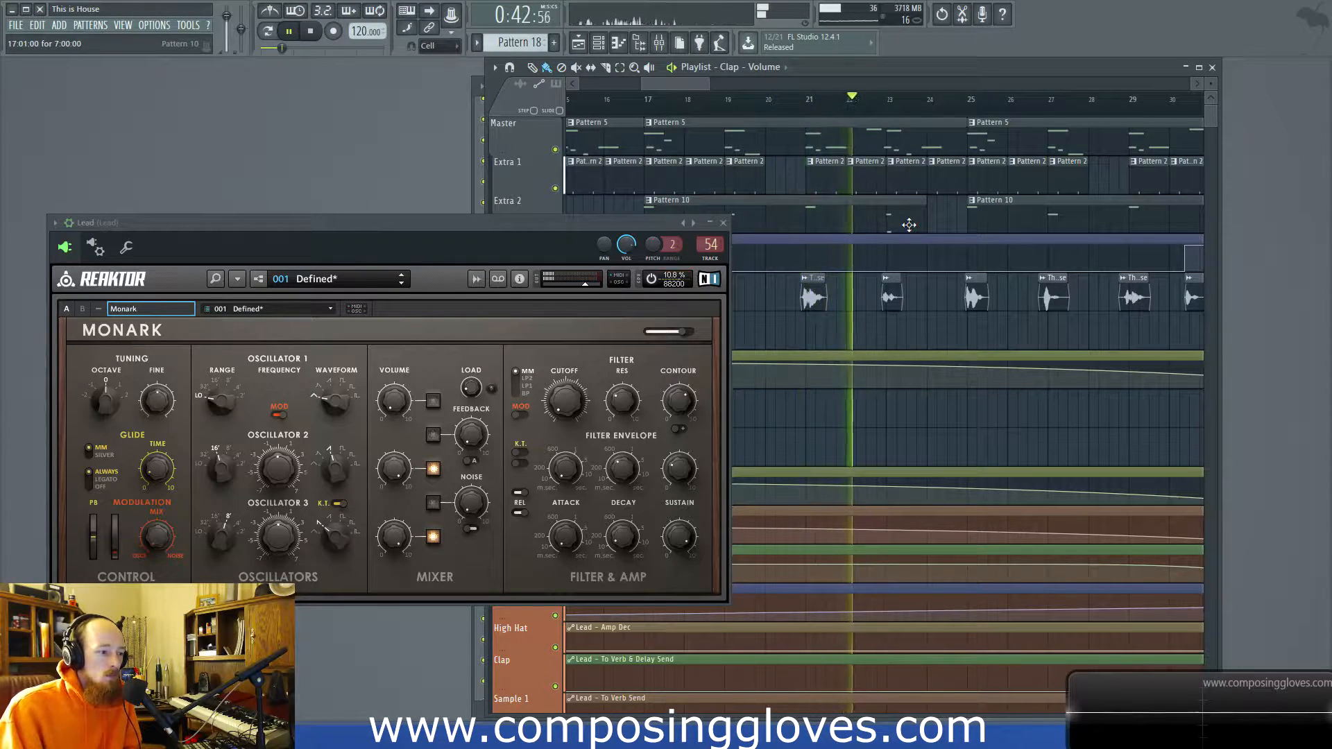
pyautogui.scroll(-3, 908, 225)
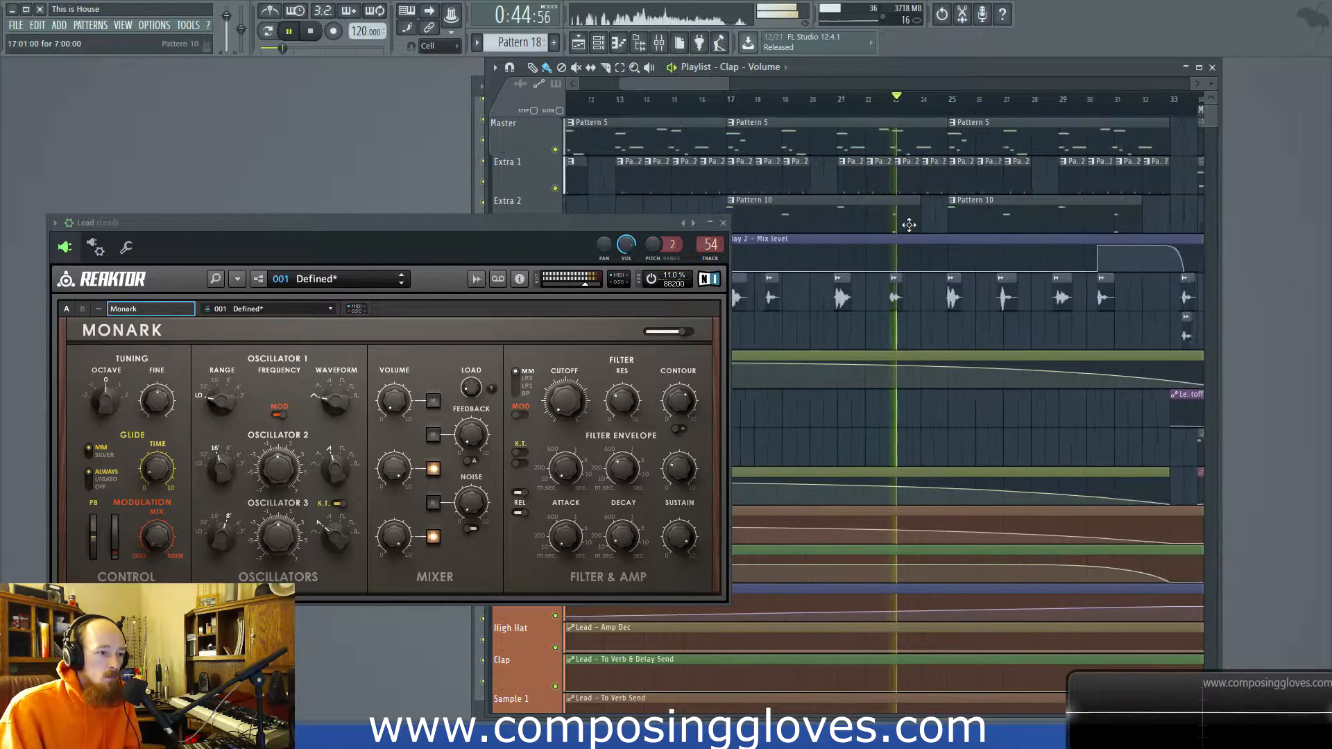
pyautogui.hscroll(4, 881, 229)
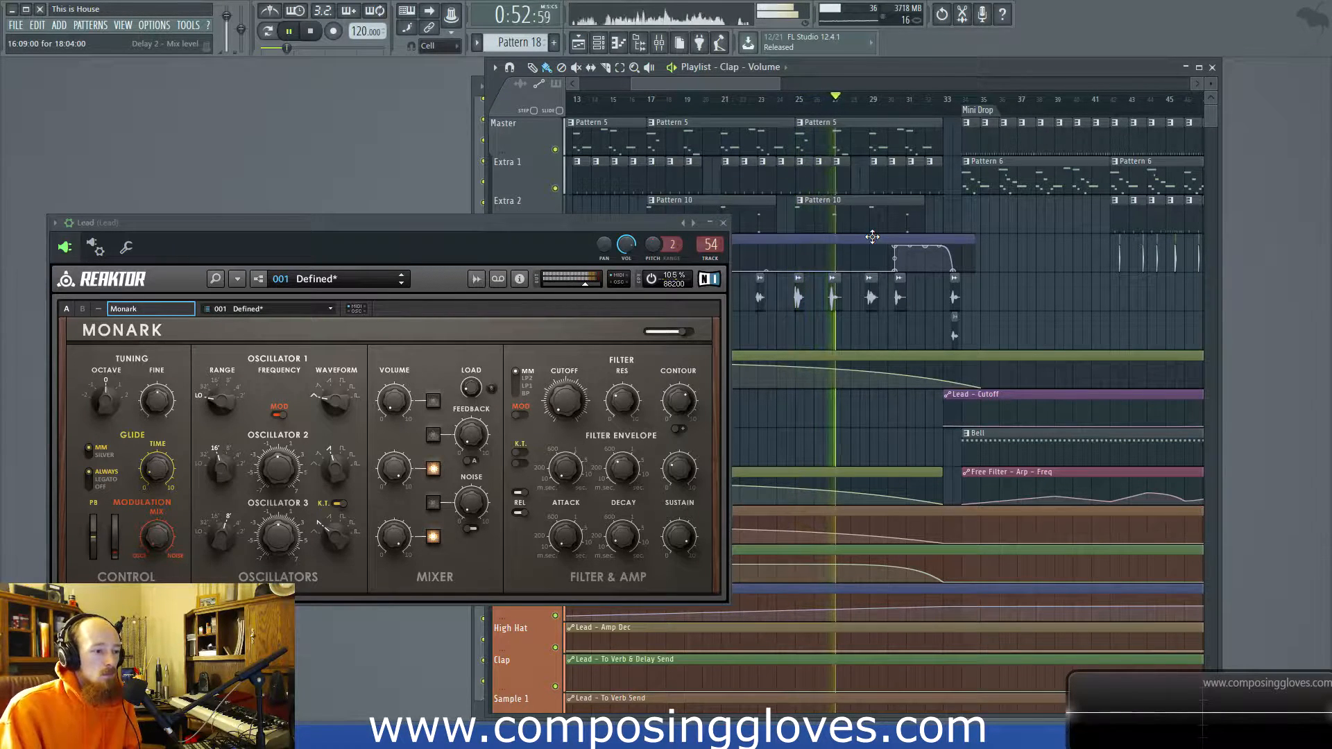
pyautogui.scroll(-2, 857, 208)
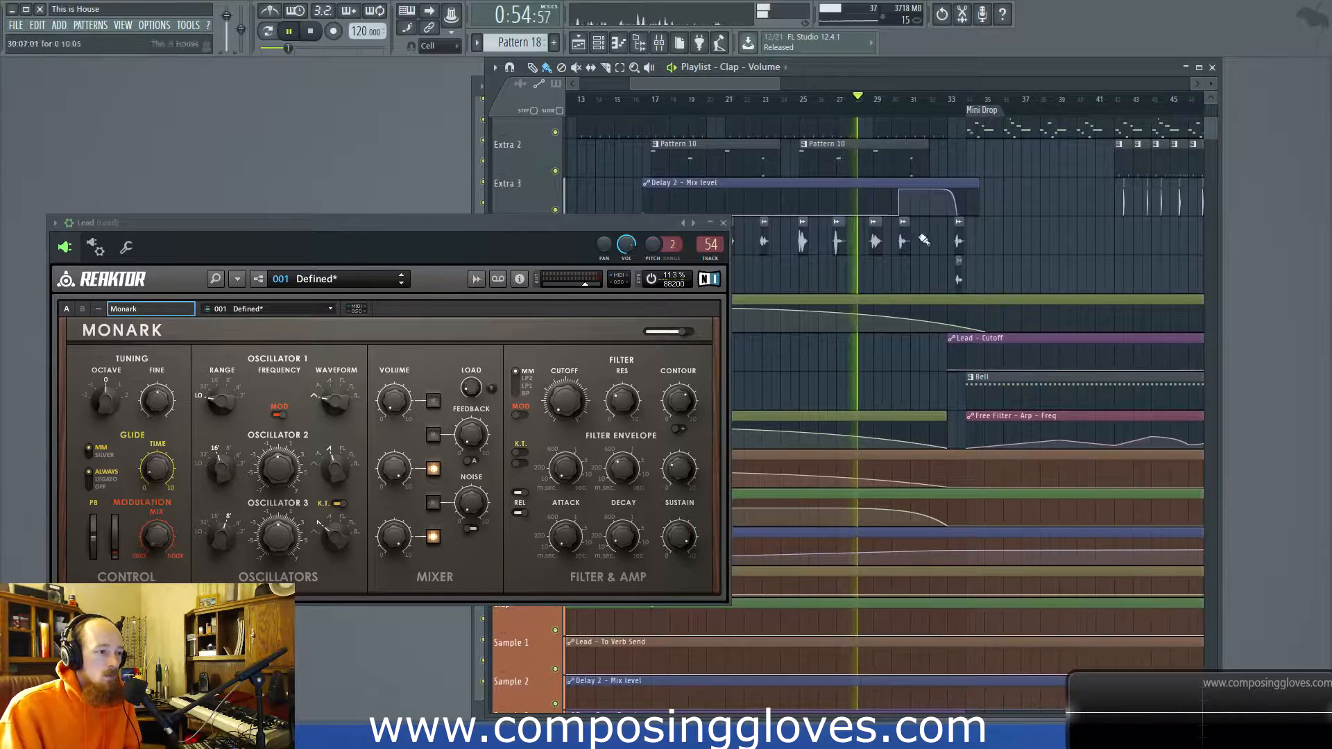
# Step: Move the Reaktor window off the playlist tracks, follow playback into the Mini Drop, and stop the song
pyautogui.moveTo(974, 221); pyautogui.dragTo(1033, 267)
pyautogui.moveTo(512, 218); pyautogui.dragTo(336, 97)
pyautogui.moveTo(1127, 258); pyautogui.dragTo(894, 290)
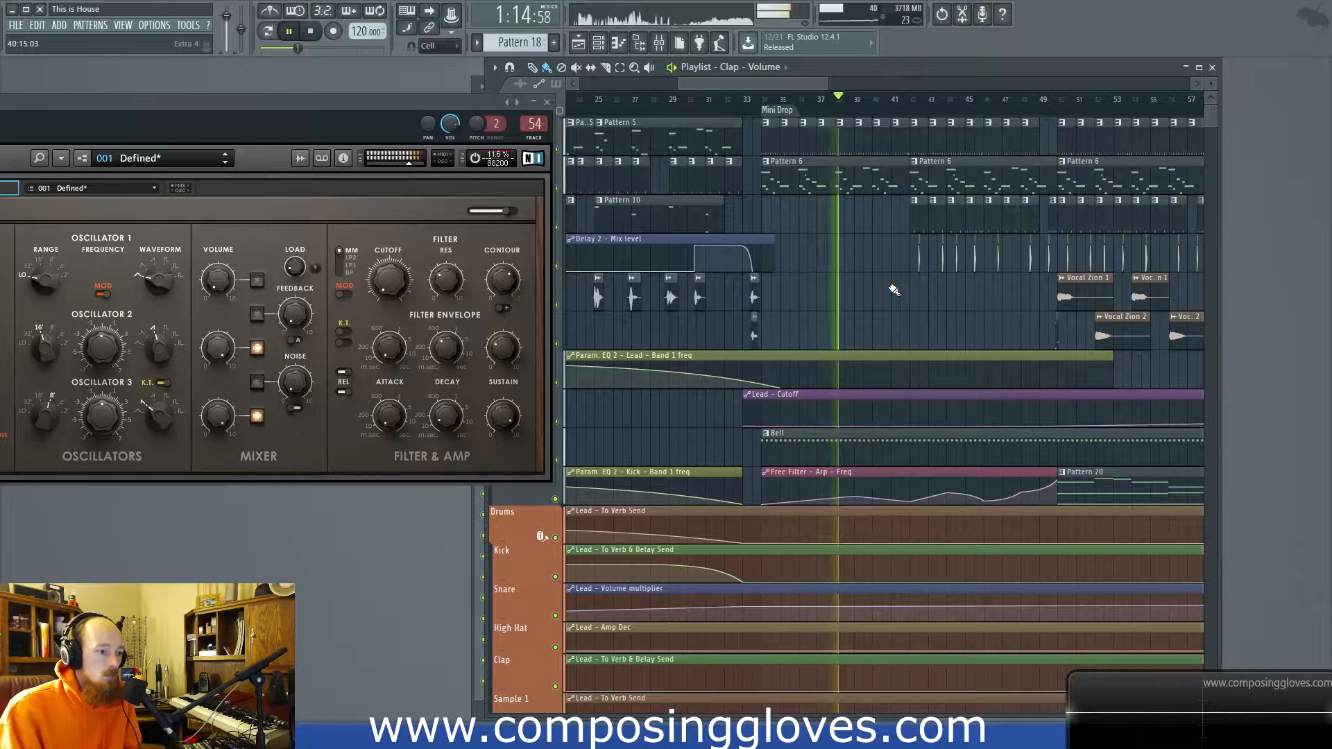
pyautogui.press('space')
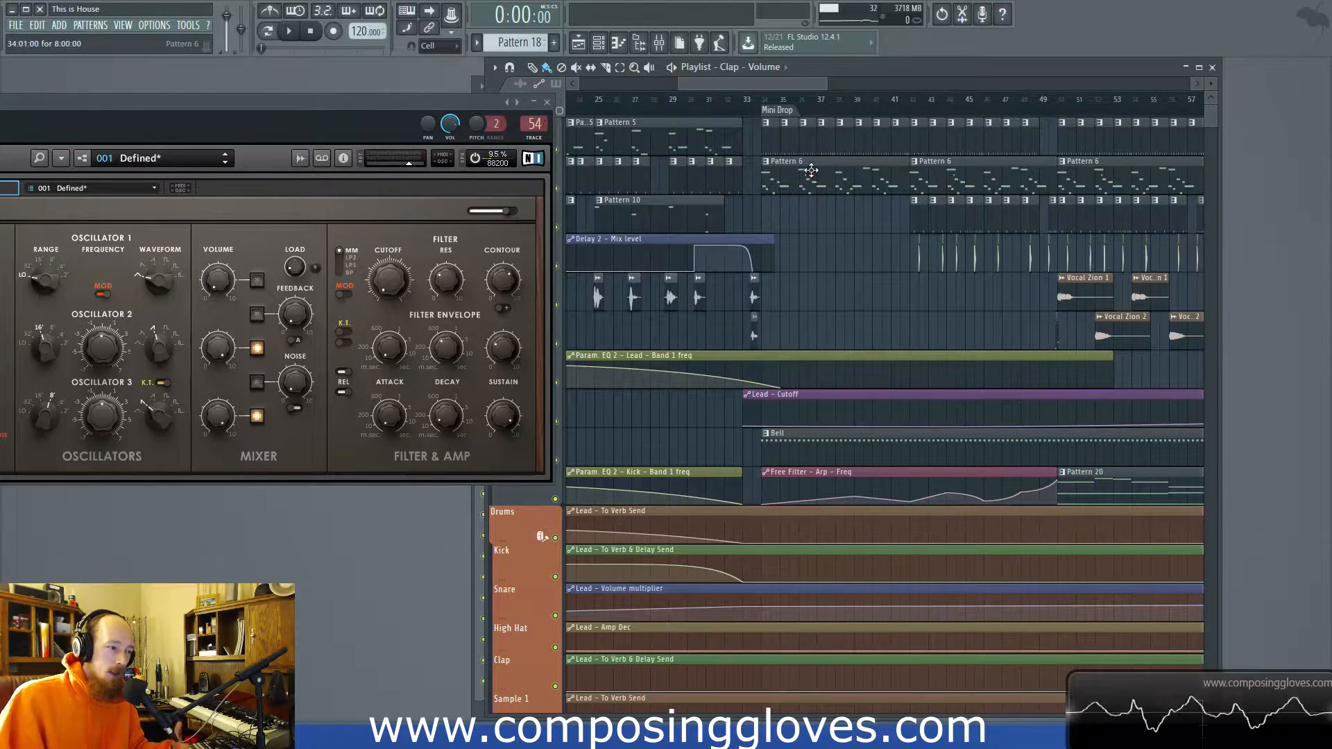
# Step: Open the Lead notes of Pattern 5 in the piano roll, and move the Reaktor window clear of them
pyautogui.moveTo(252, 99); pyautogui.dragTo(512, 134)
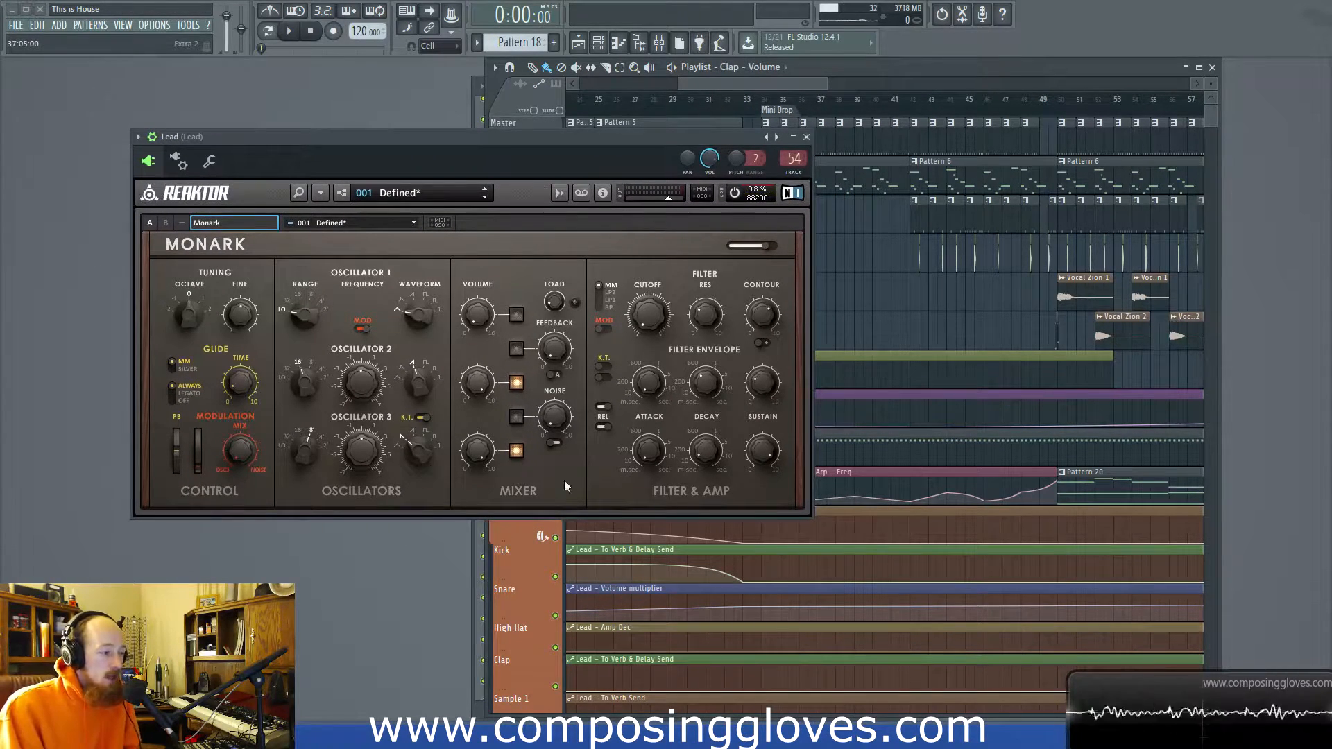
pyautogui.moveTo(595, 143); pyautogui.dragTo(501, 174)
pyautogui.moveTo(797, 84); pyautogui.dragTo(709, 85)
pyautogui.doubleClick(759, 125)
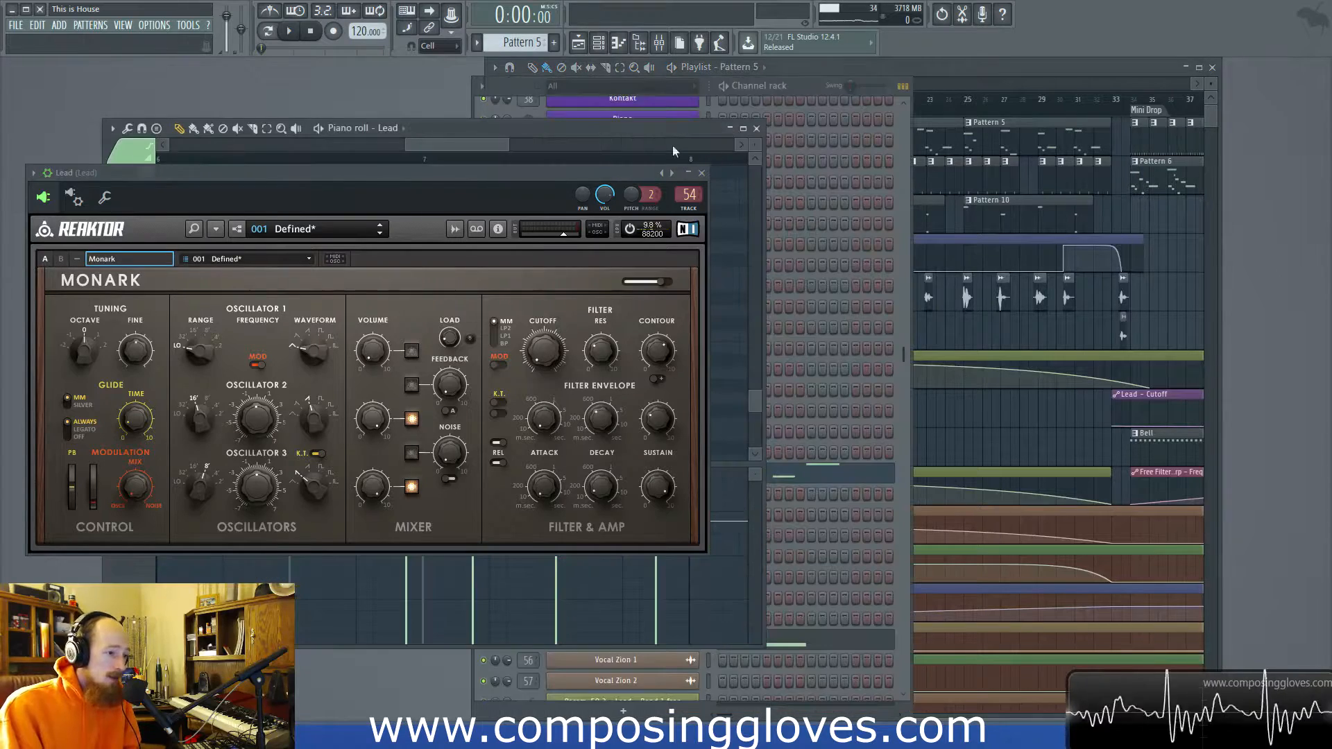
pyautogui.moveTo(561, 172); pyautogui.dragTo(1331, 204)
# Step: Examine the Lead melody notes of Pattern 5 in the piano roll, and close the piano roll
pyautogui.scroll(4, 597, 305)
pyautogui.scroll(5, 604, 311)
pyautogui.scroll(-5, 601, 318)
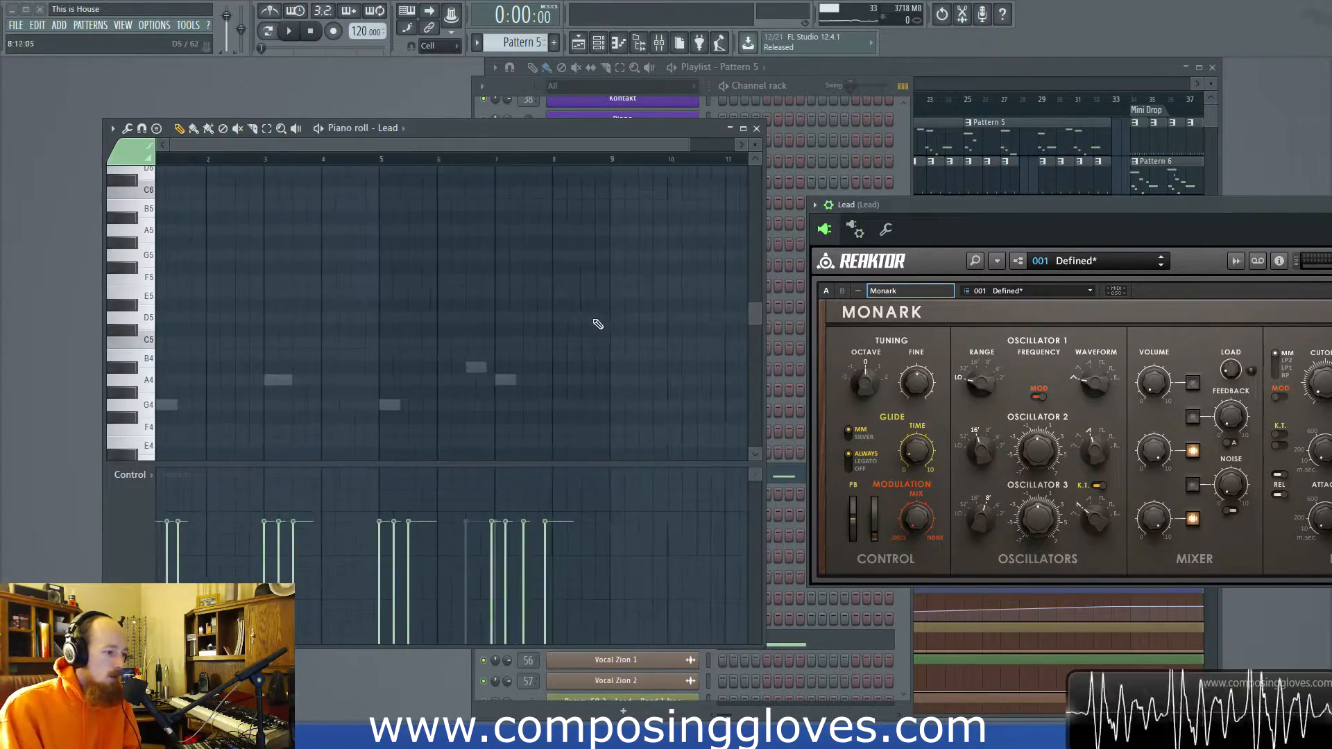
pyautogui.scroll(-6, 590, 329)
pyautogui.scroll(4, 356, 392)
pyautogui.moveTo(357, 393); pyautogui.dragTo(892, 390)
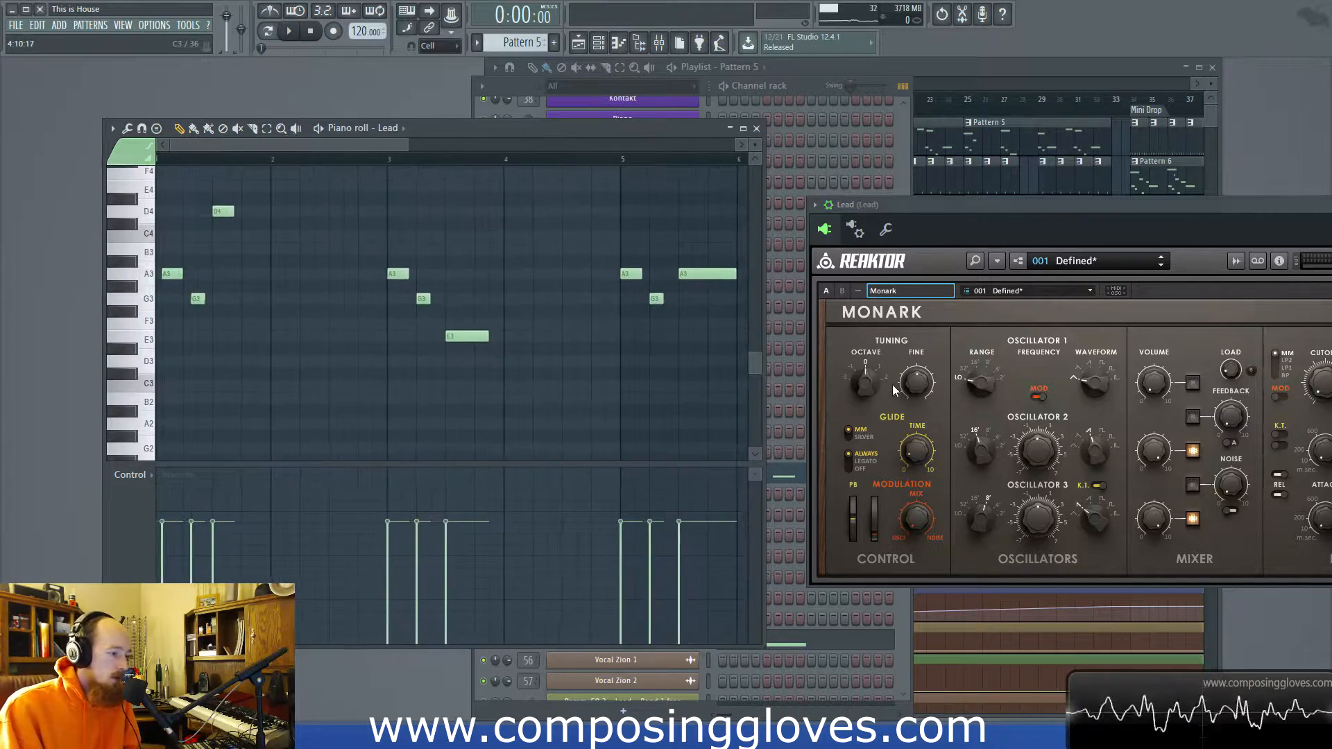
pyautogui.scroll(-3, 321, 369)
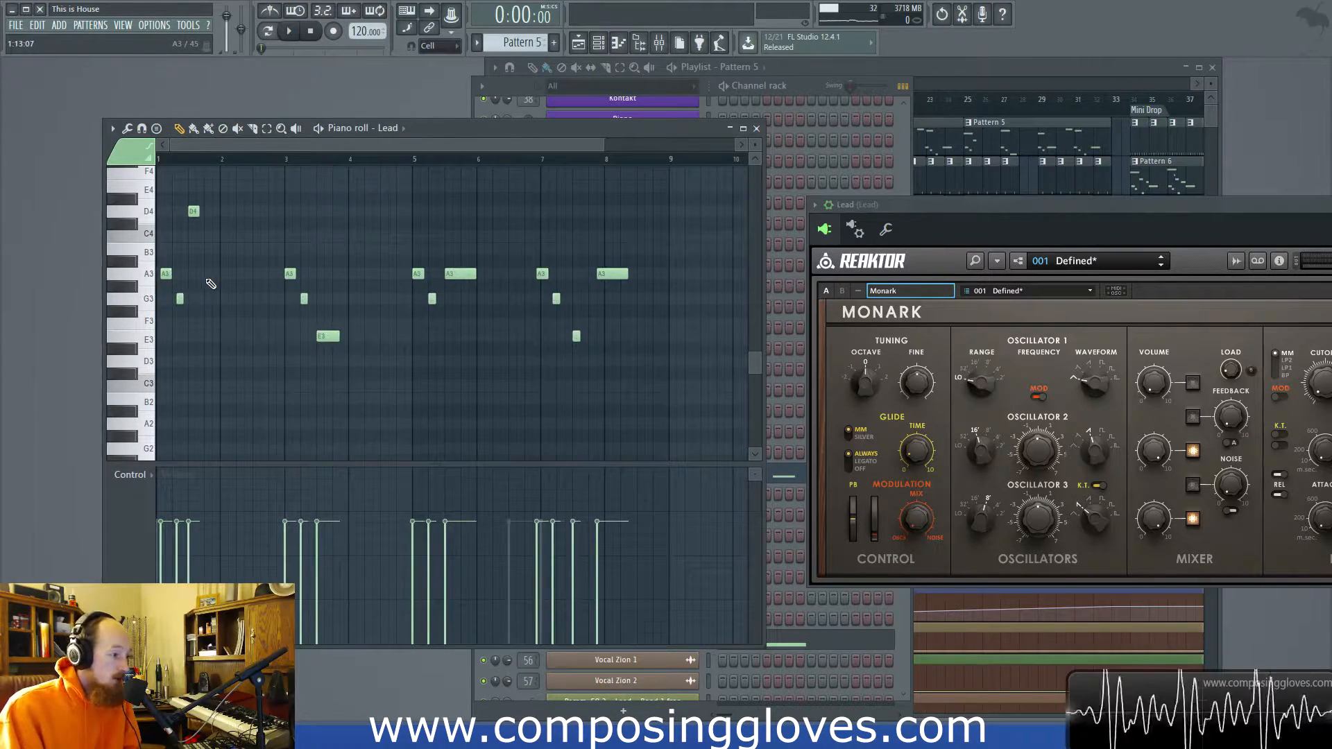
pyautogui.scroll(3, 555, 272)
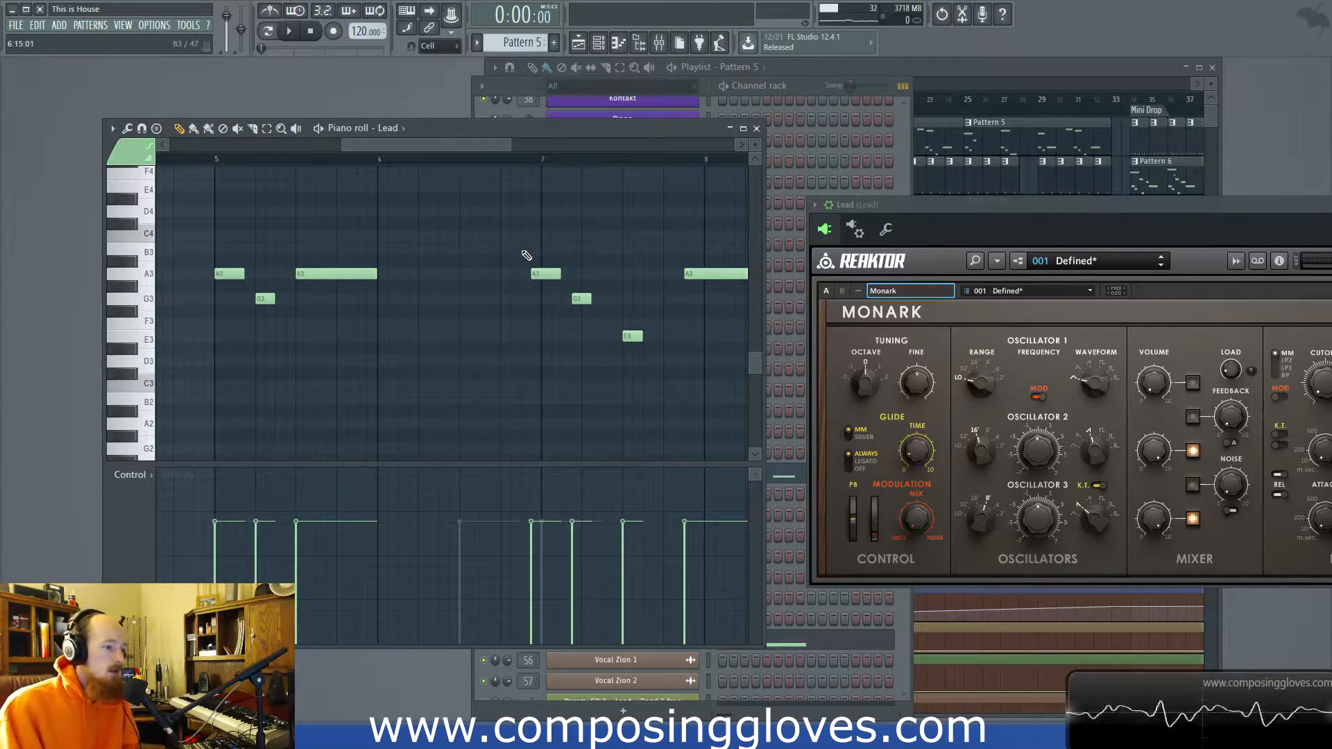
pyautogui.scroll(-4, 529, 258)
pyautogui.scroll(2, 310, 265)
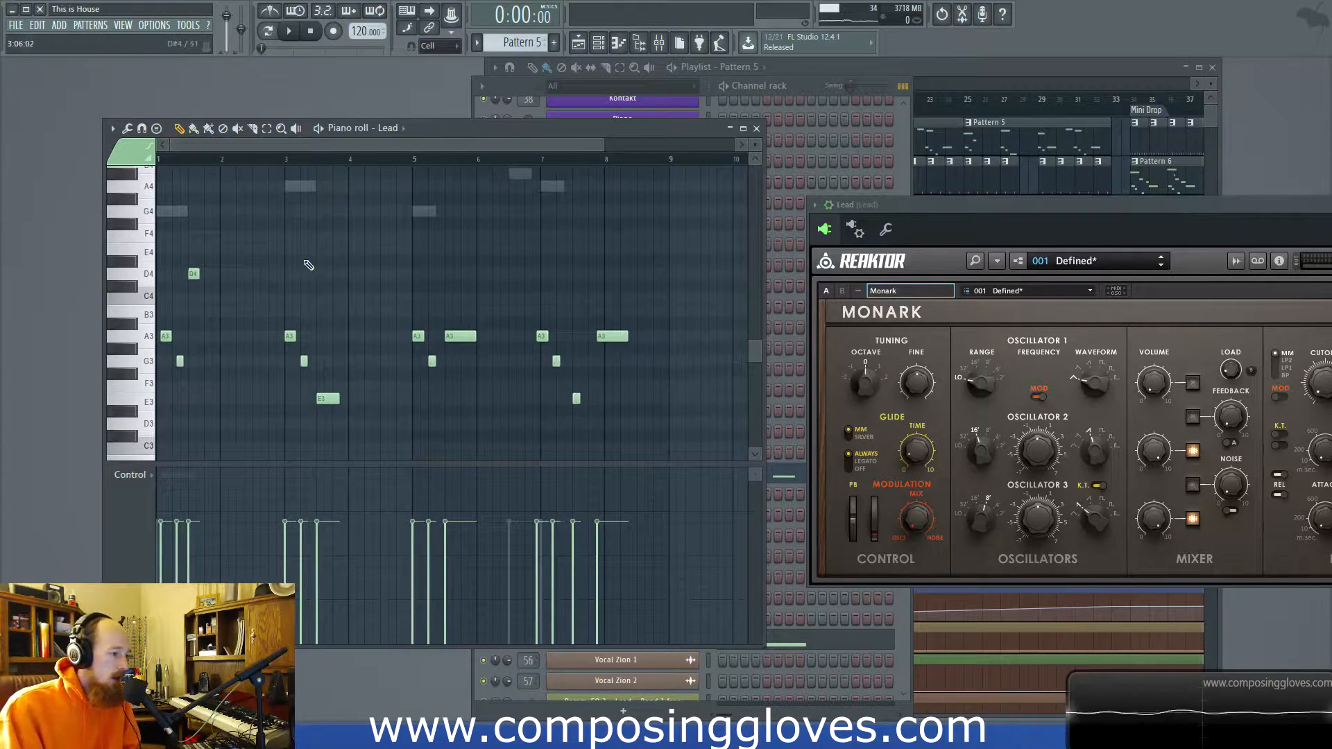
pyautogui.click(756, 128)
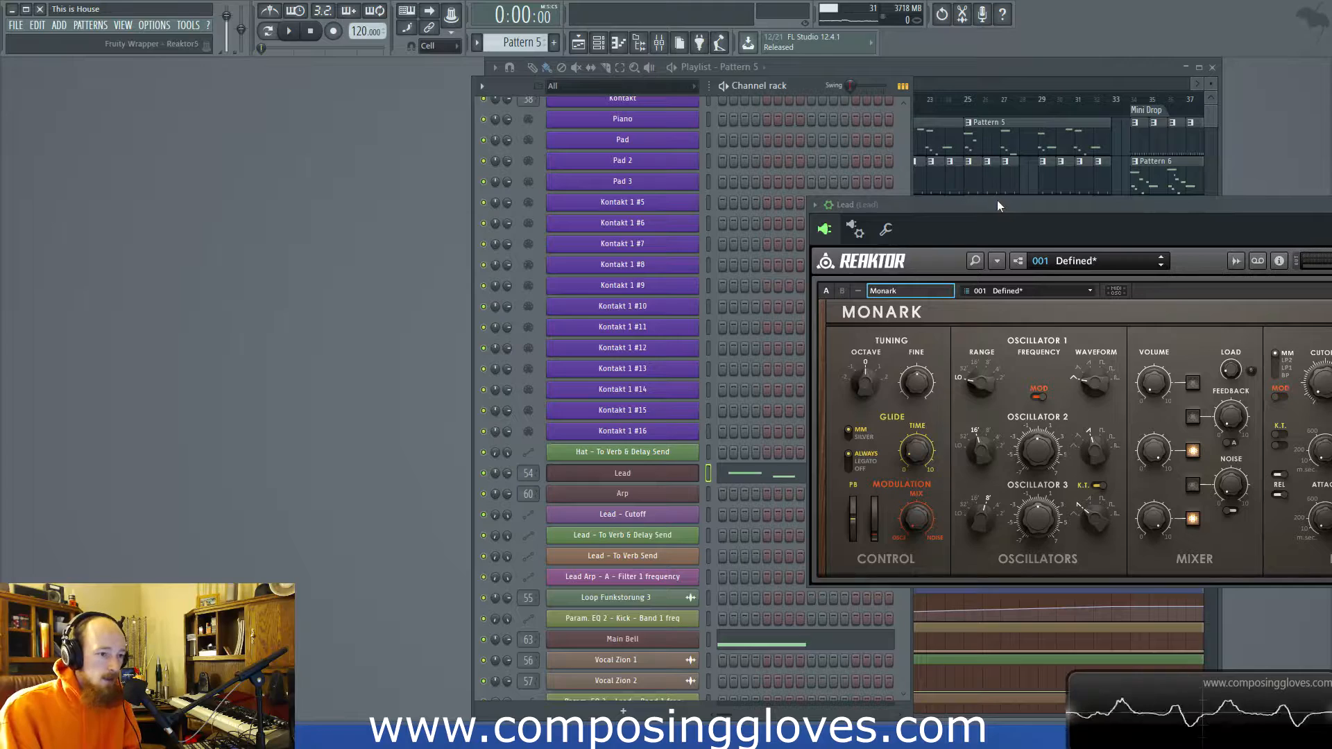
pyautogui.doubleClick(938, 147)
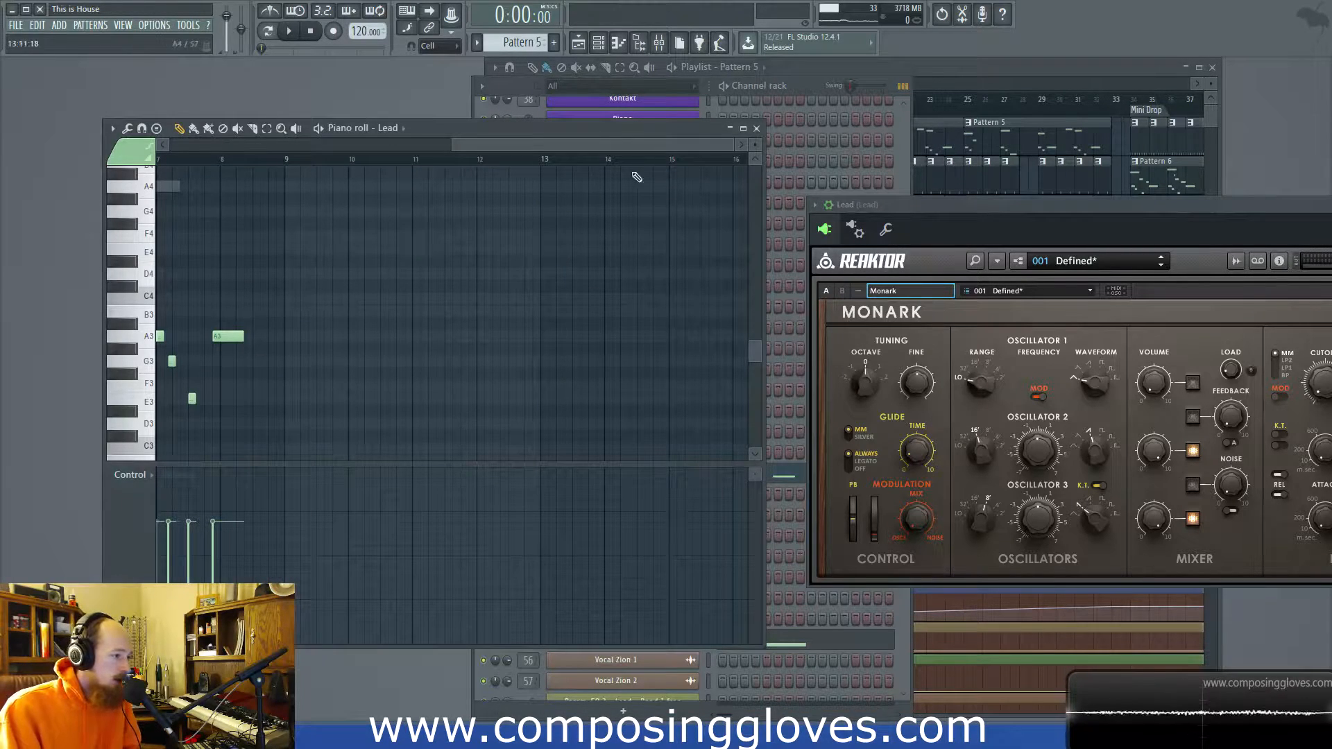
pyautogui.click(756, 129)
# Step: Move the Reaktor window back beside the playlist, and bring the playlist to the front at the intro
pyautogui.moveTo(964, 213); pyautogui.dragTo(275, 134)
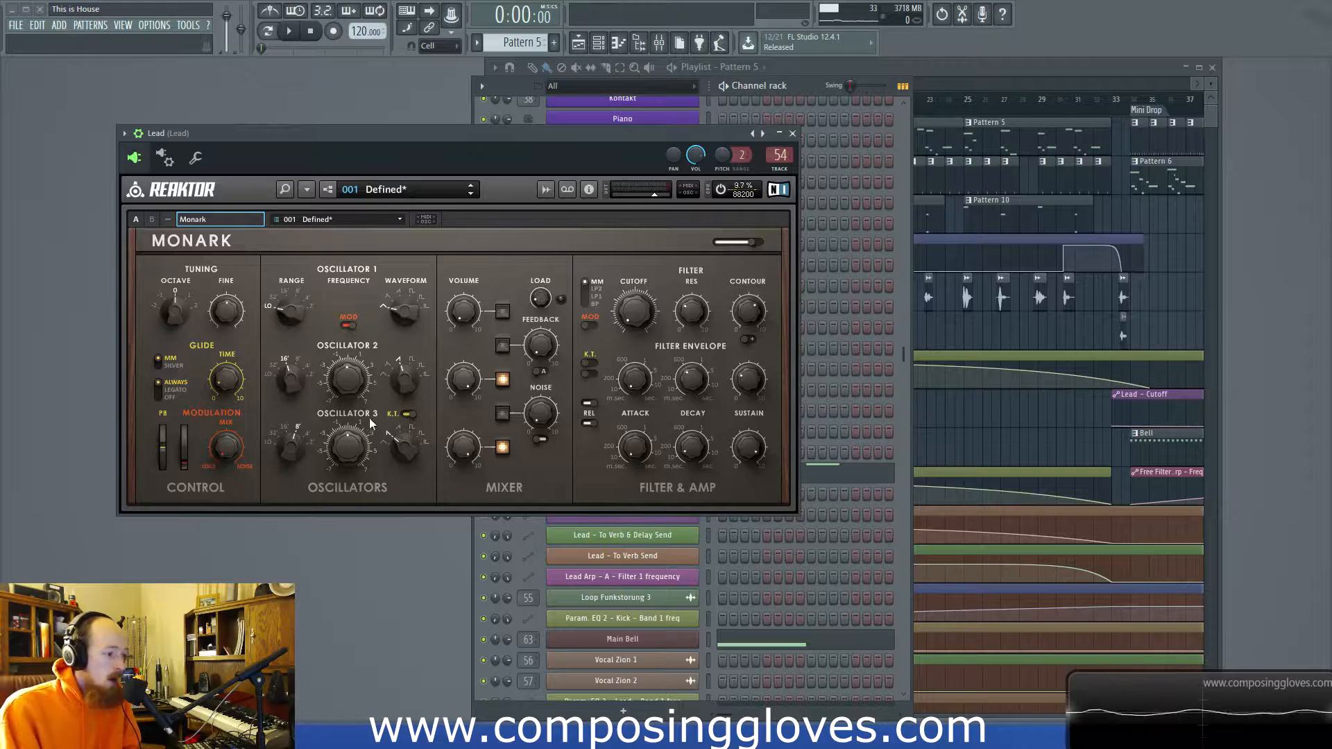
pyautogui.moveTo(569, 137); pyautogui.dragTo(505, 143)
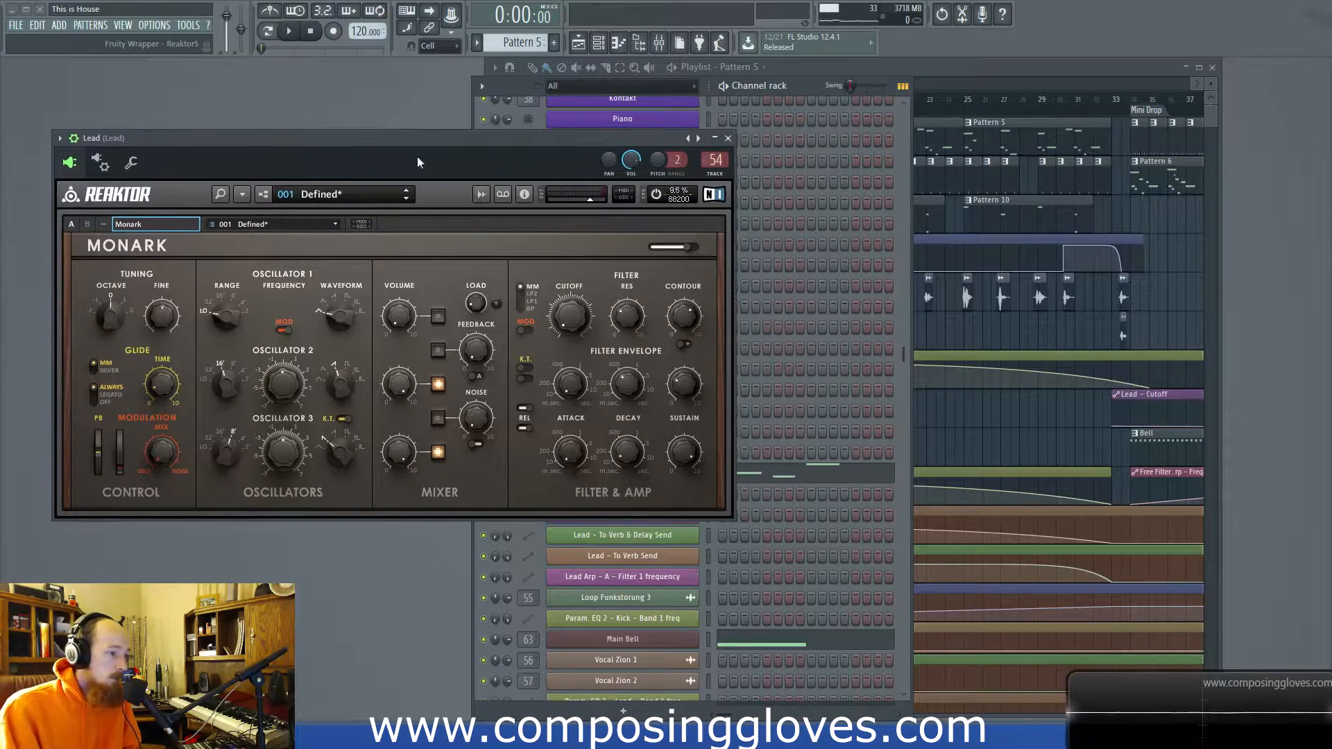
pyautogui.click(971, 64)
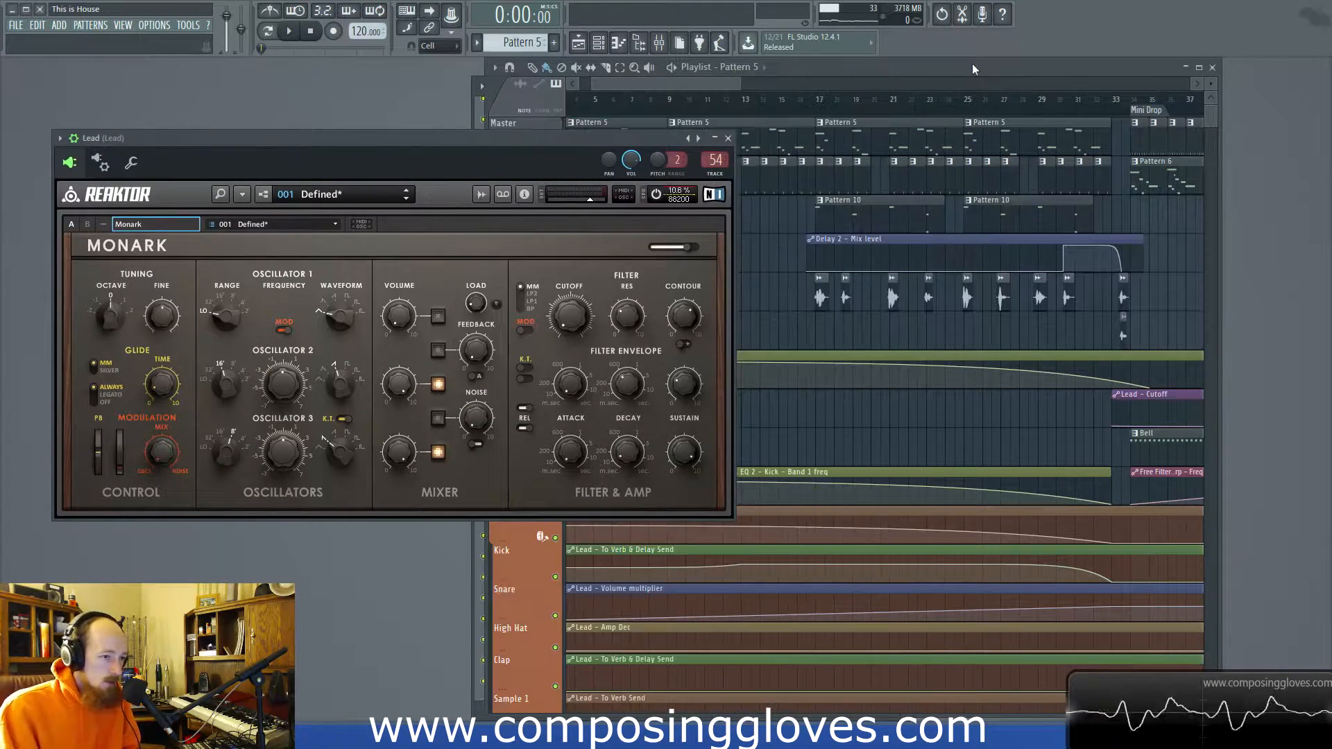
pyautogui.moveTo(714, 80); pyautogui.dragTo(663, 106)
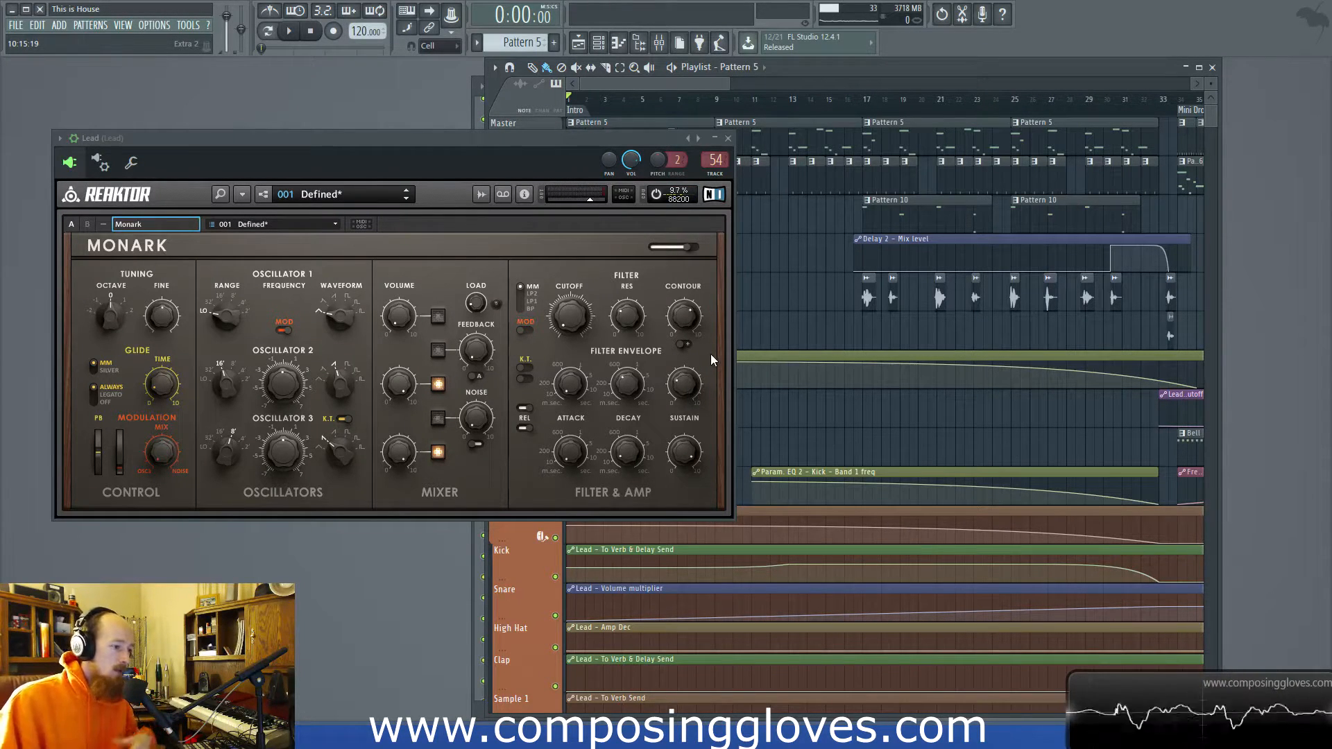
# Step: Set the playback position to bar 65, just before the Huge Rise marker in the playlist
pyautogui.moveTo(690, 86); pyautogui.dragTo(1056, 122)
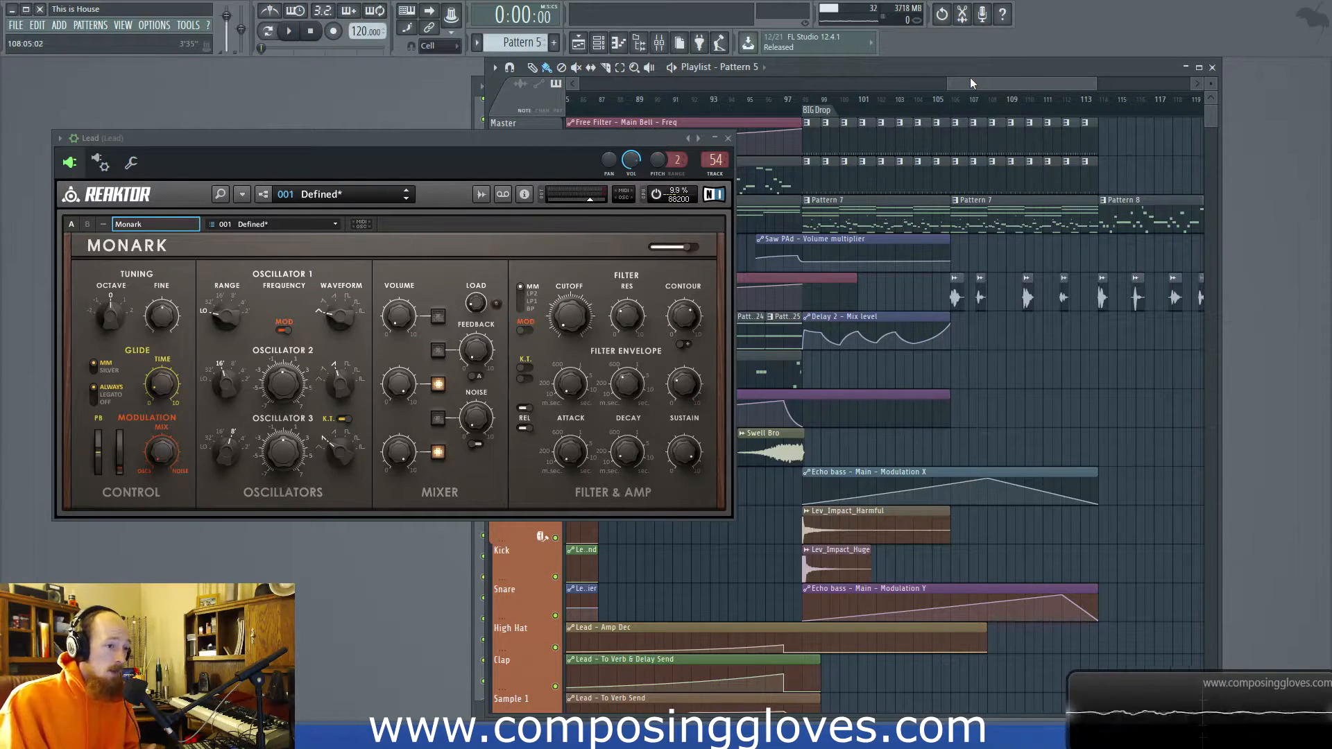
pyautogui.hscroll(-1, 971, 86)
pyautogui.moveTo(971, 86); pyautogui.dragTo(852, 88)
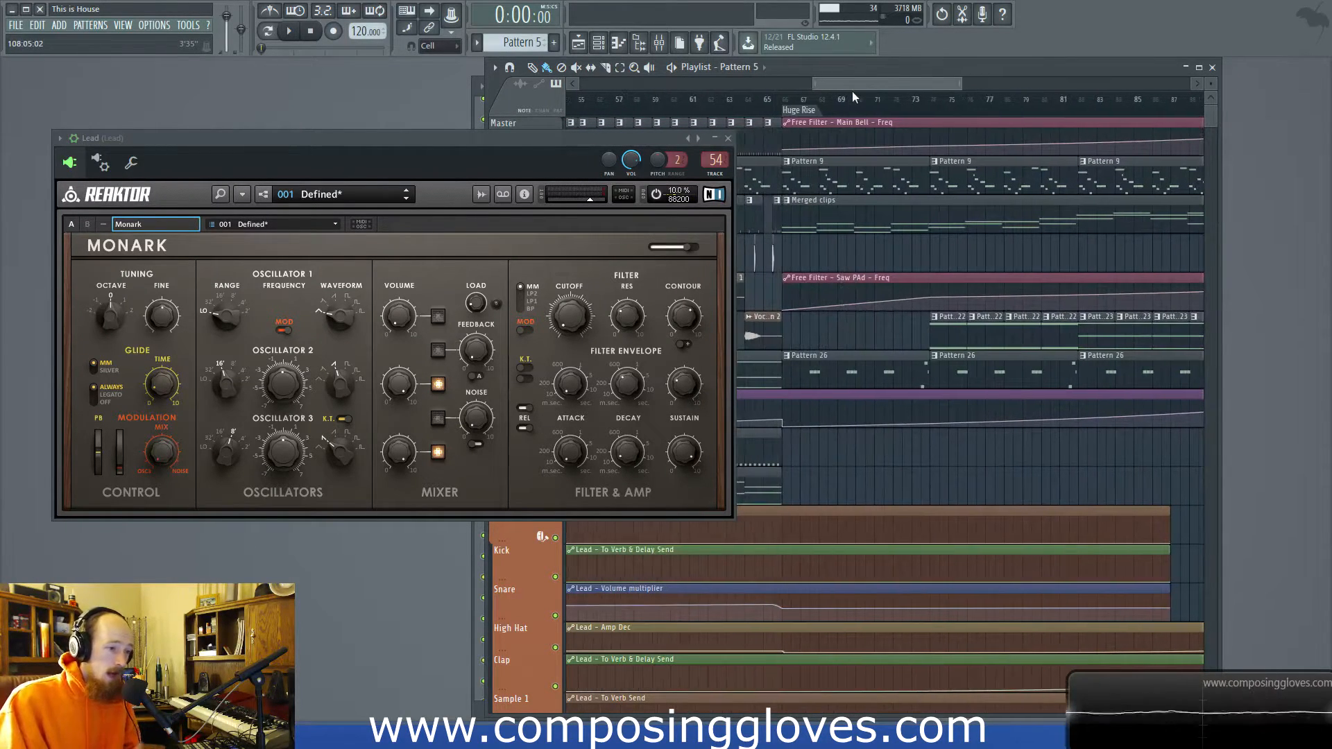
pyautogui.click(788, 101)
pyautogui.click(769, 103)
# Step: Examine the automation clips and patterns through the Huge Rise section, up to the BIG Drop and back
pyautogui.hscroll(3, 849, 199)
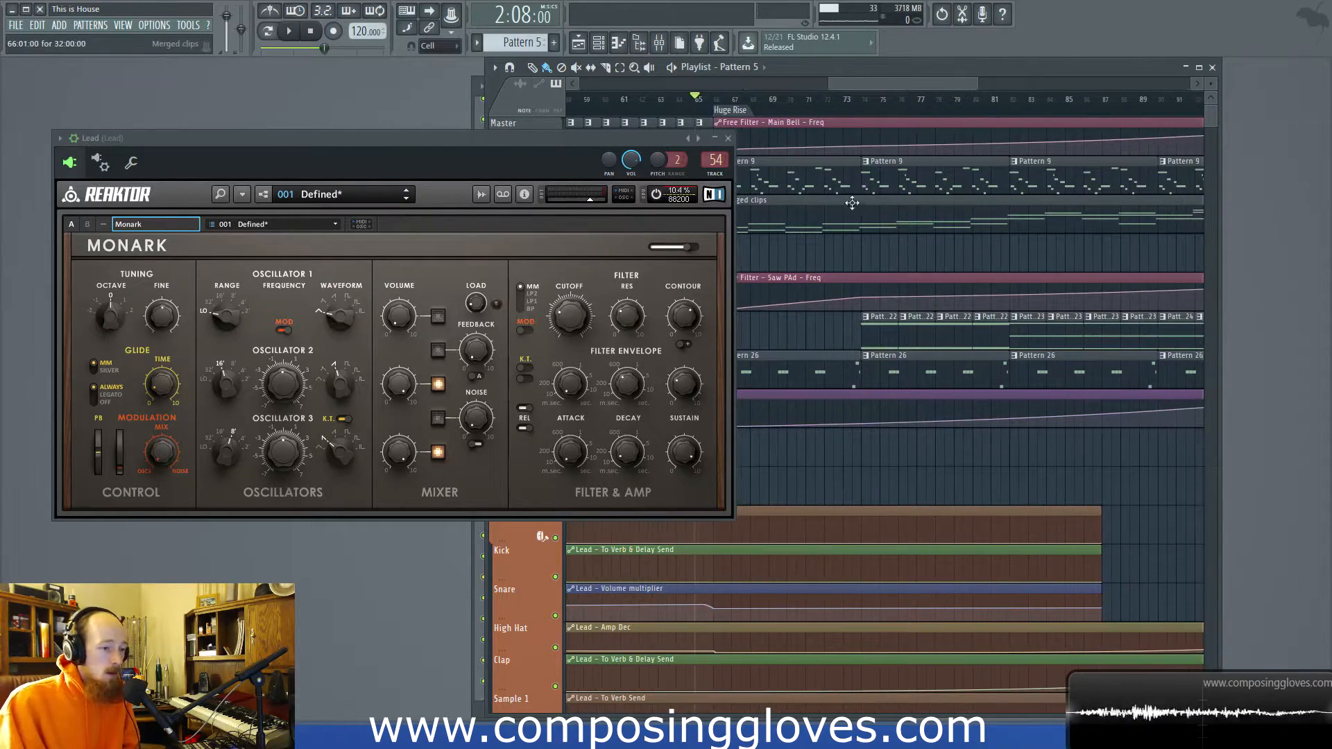
pyautogui.scroll(-3, 886, 216)
pyautogui.scroll(4, 950, 261)
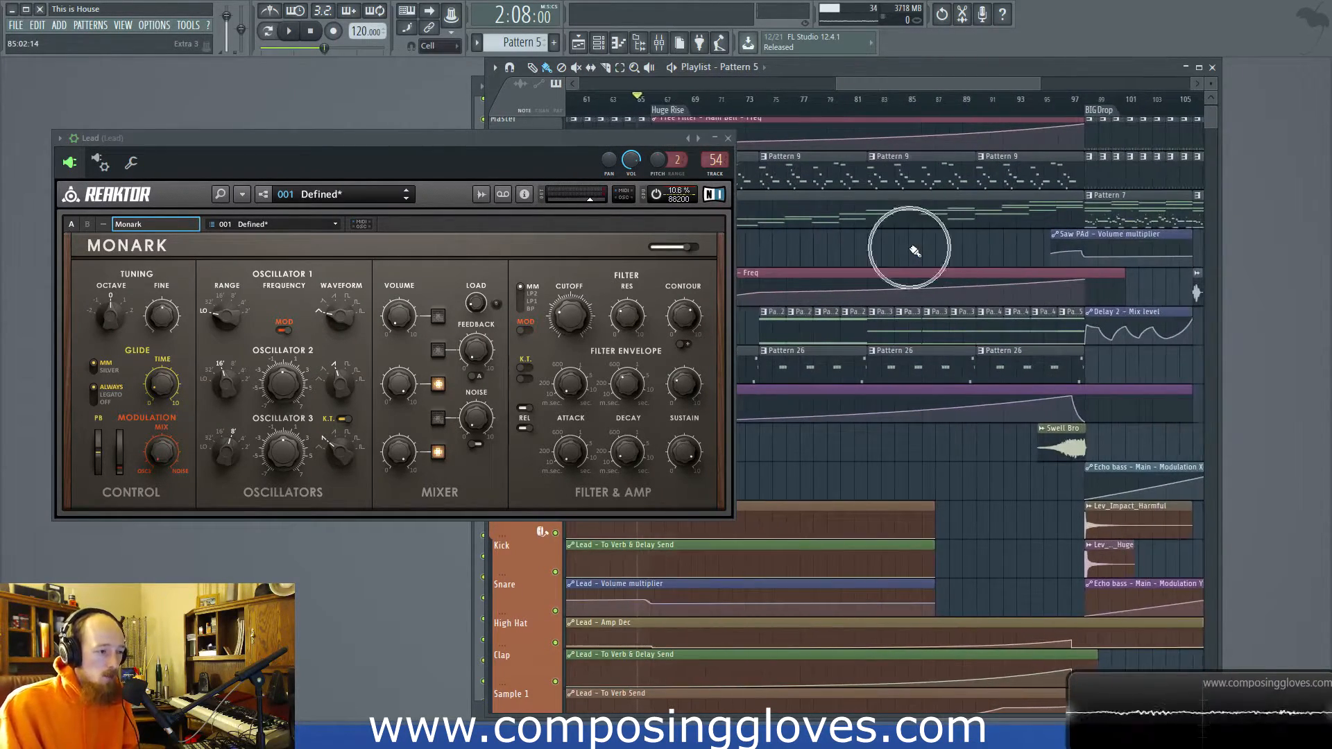
pyautogui.hscroll(-2, 989, 258)
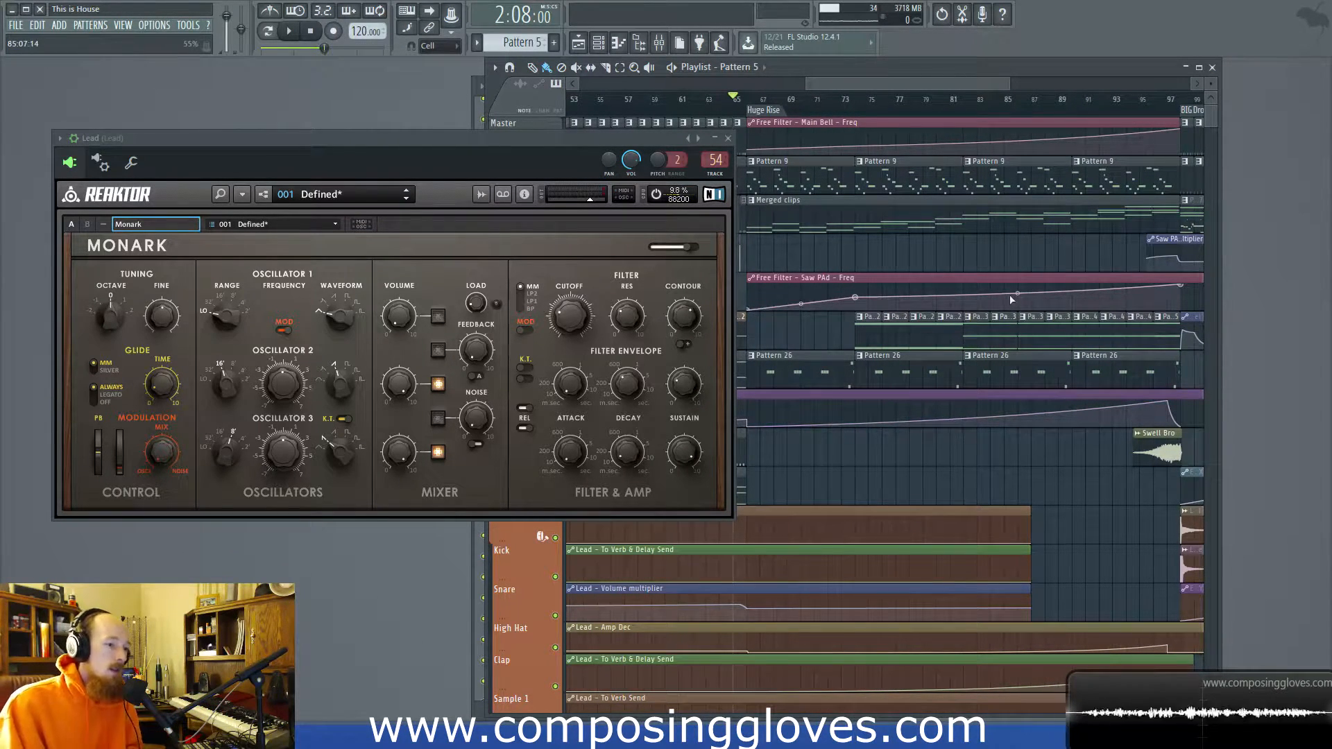
pyautogui.hscroll(1, 998, 298)
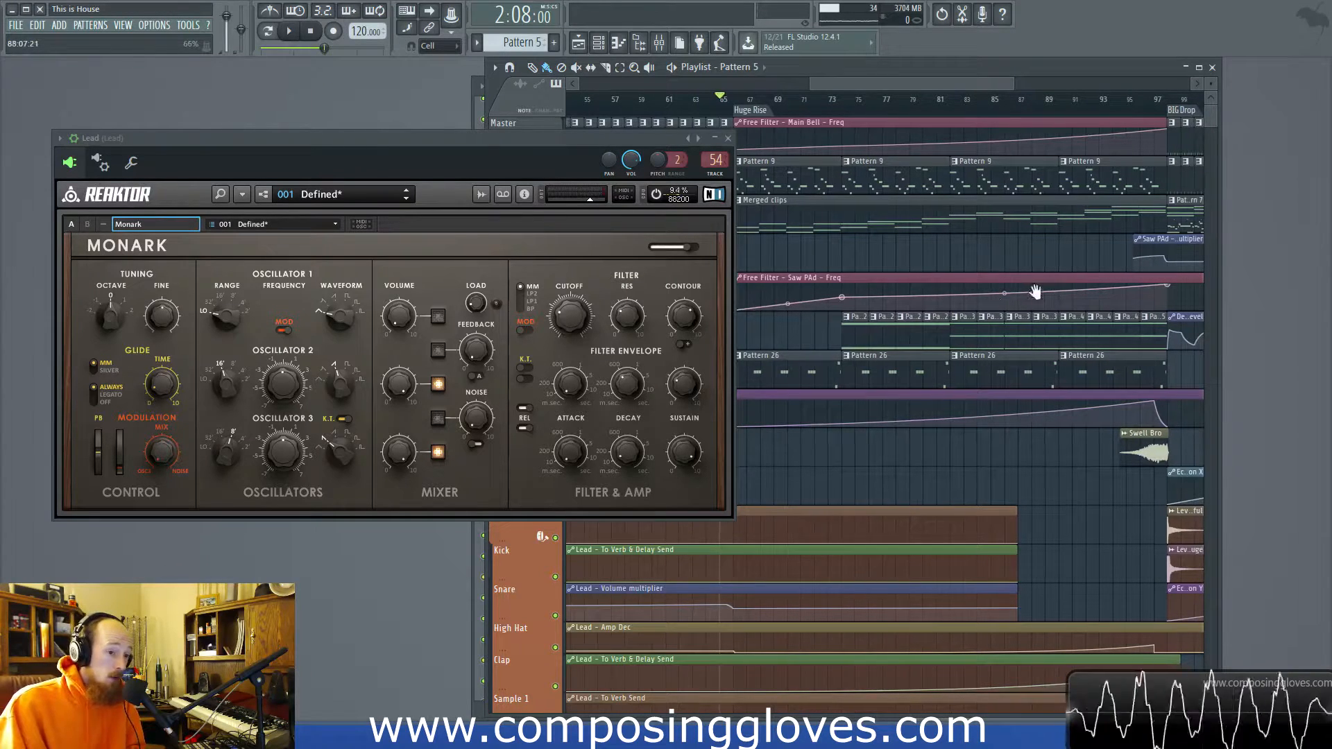
pyautogui.hscroll(5, 1030, 295)
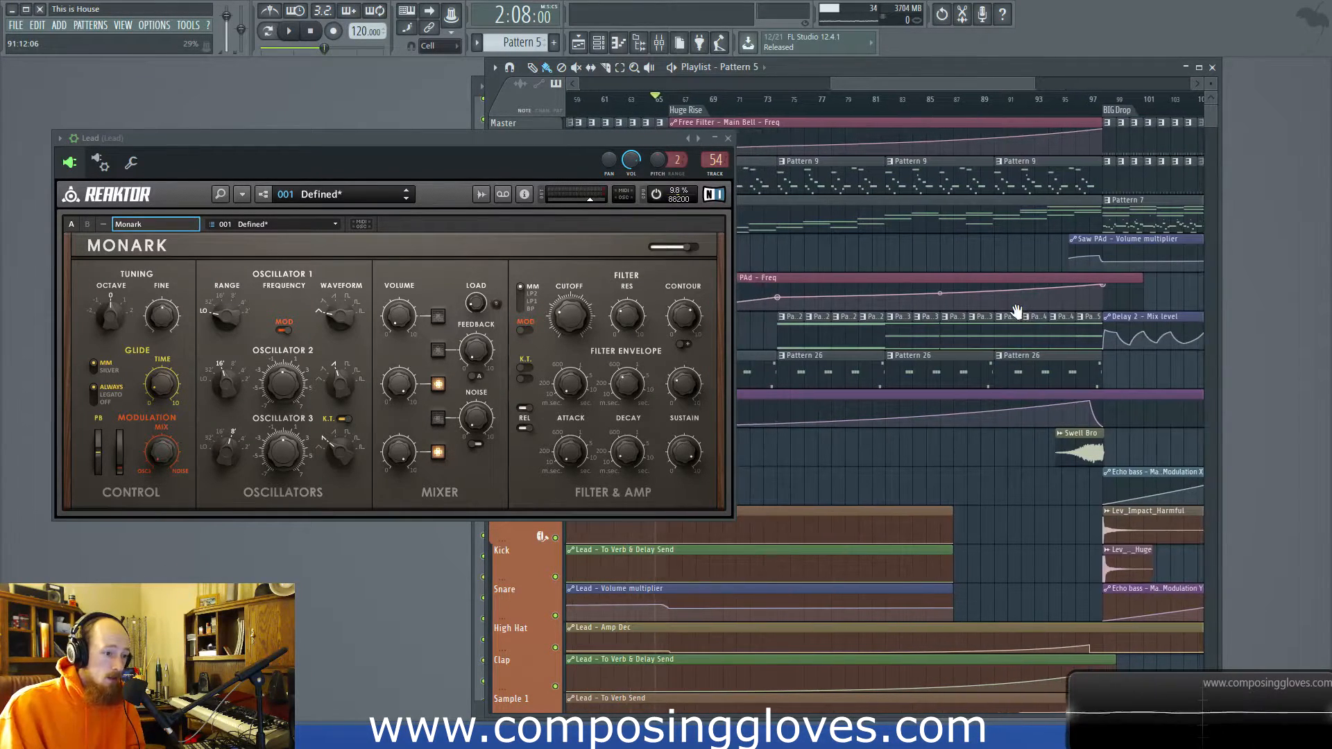
pyautogui.hscroll(-5, 1016, 311)
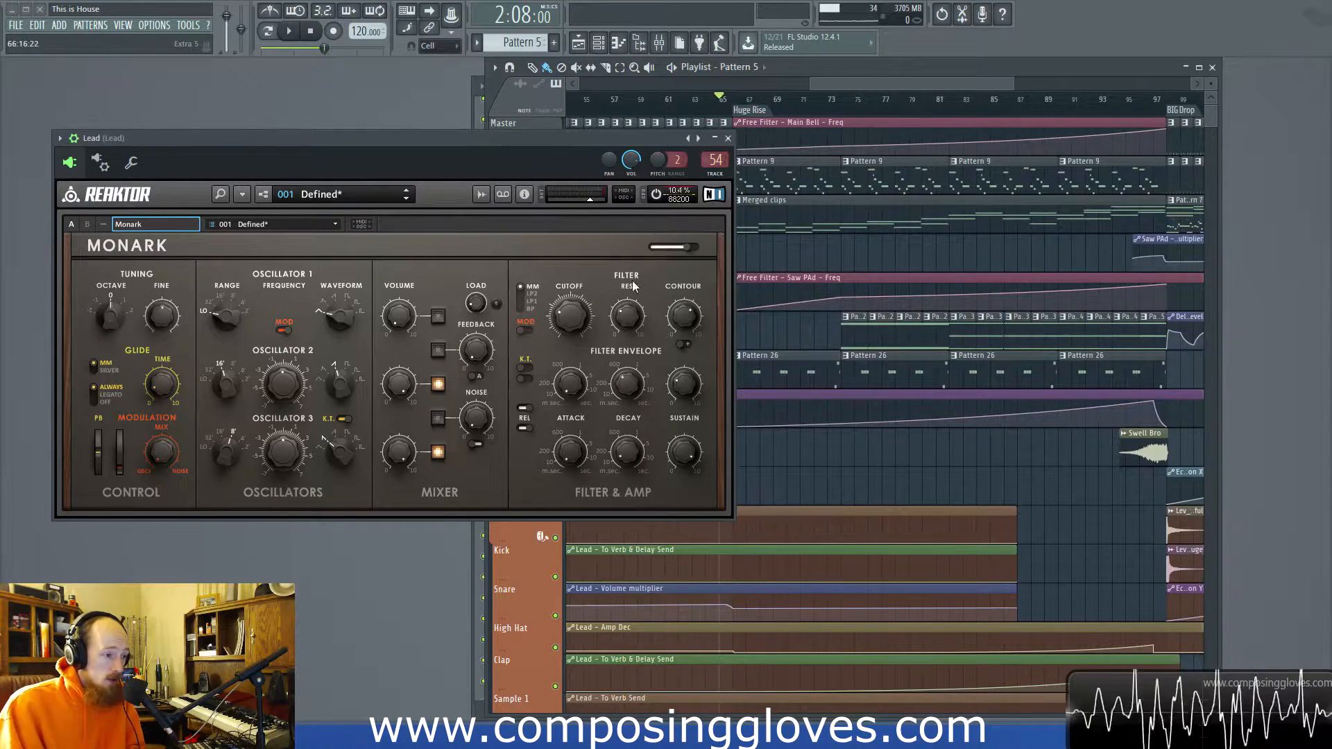
pyautogui.hscroll(-10, 853, 230)
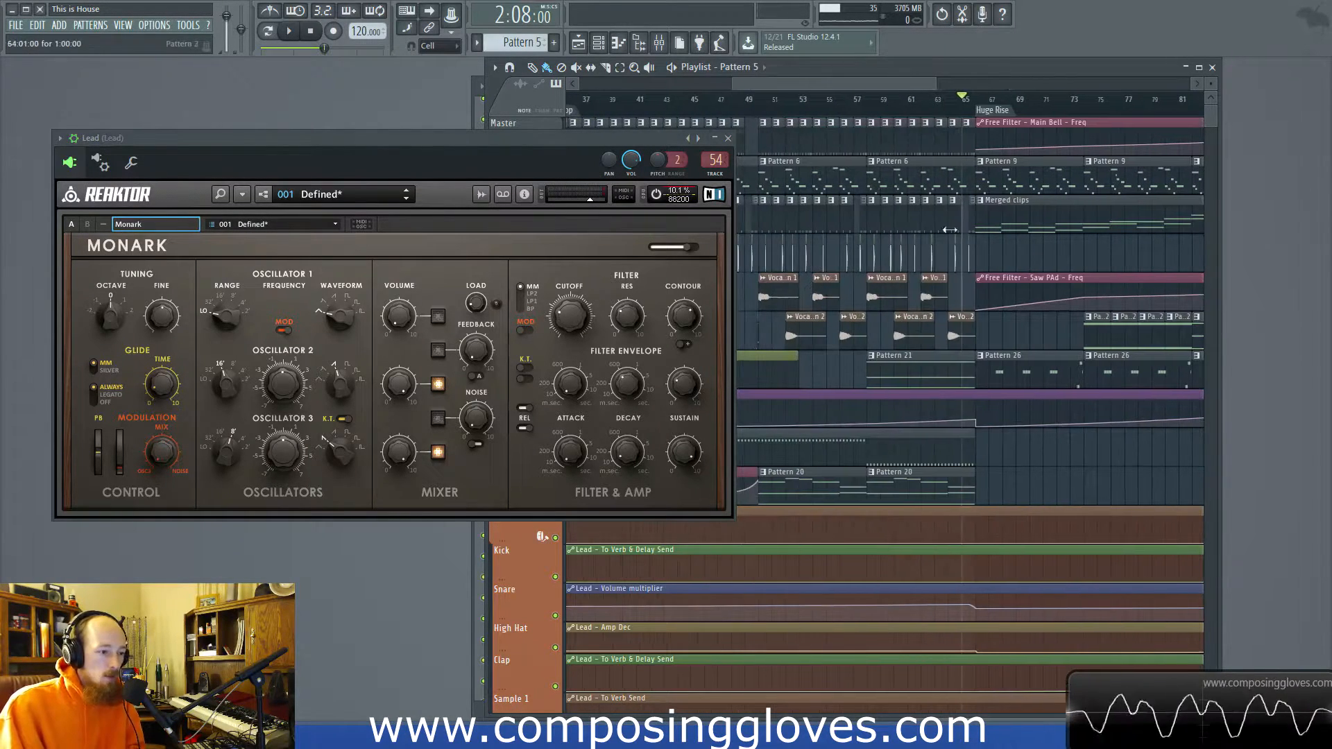
# Step: Set the playback position to the Huge Rise marker at bar 66, and bring that section into view
pyautogui.click(626, 101)
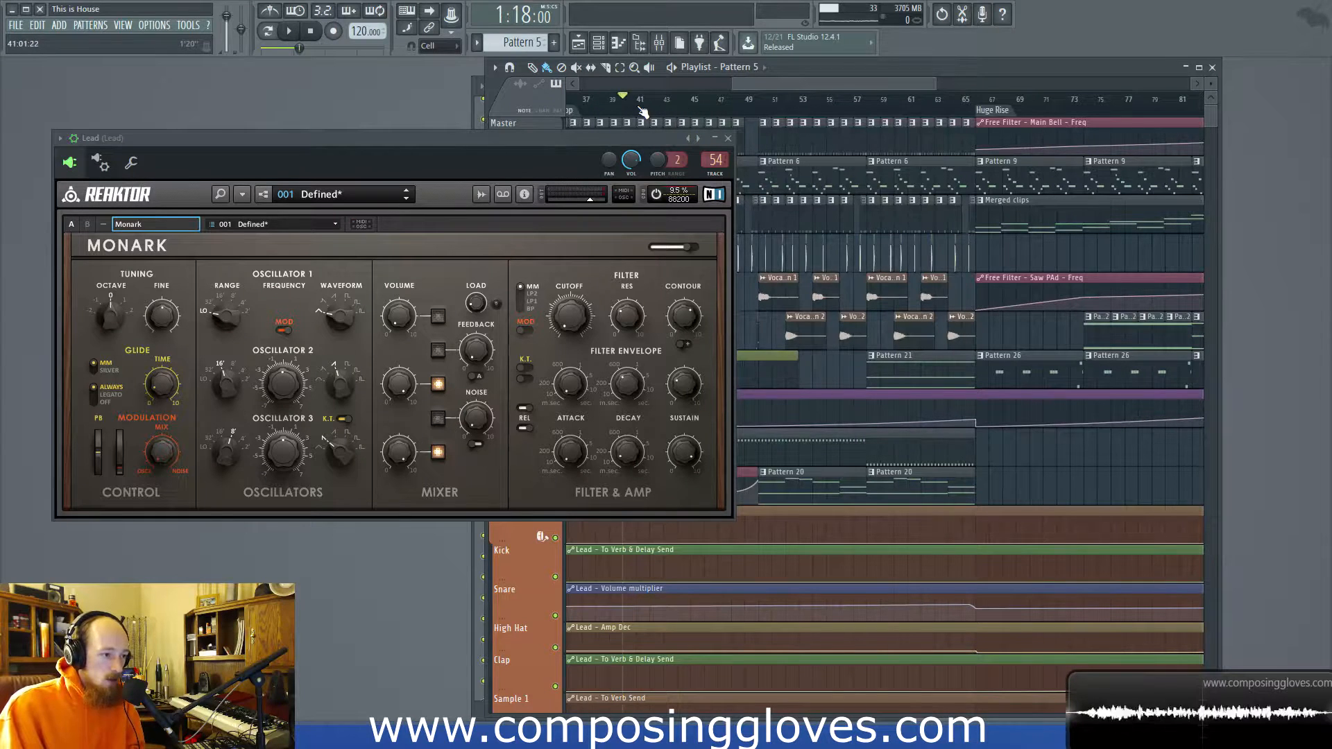
pyautogui.click(954, 102)
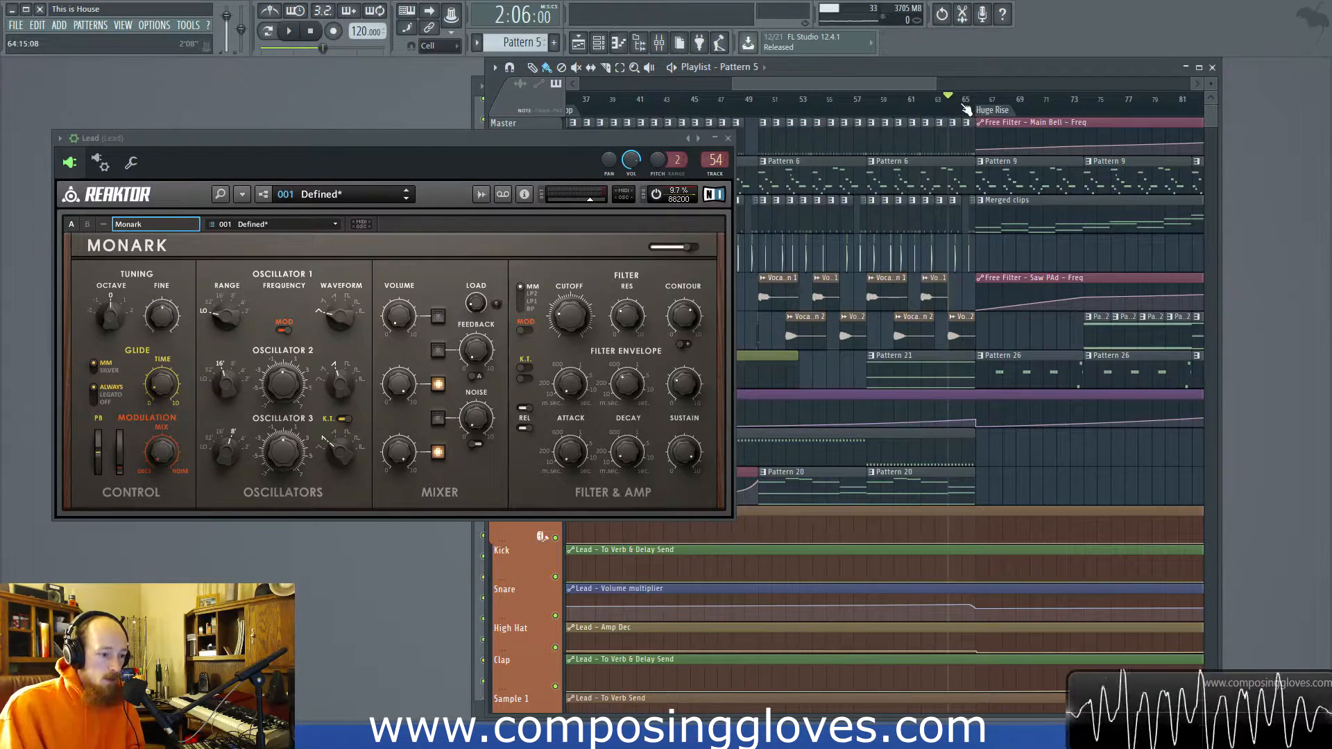
pyautogui.click(982, 102)
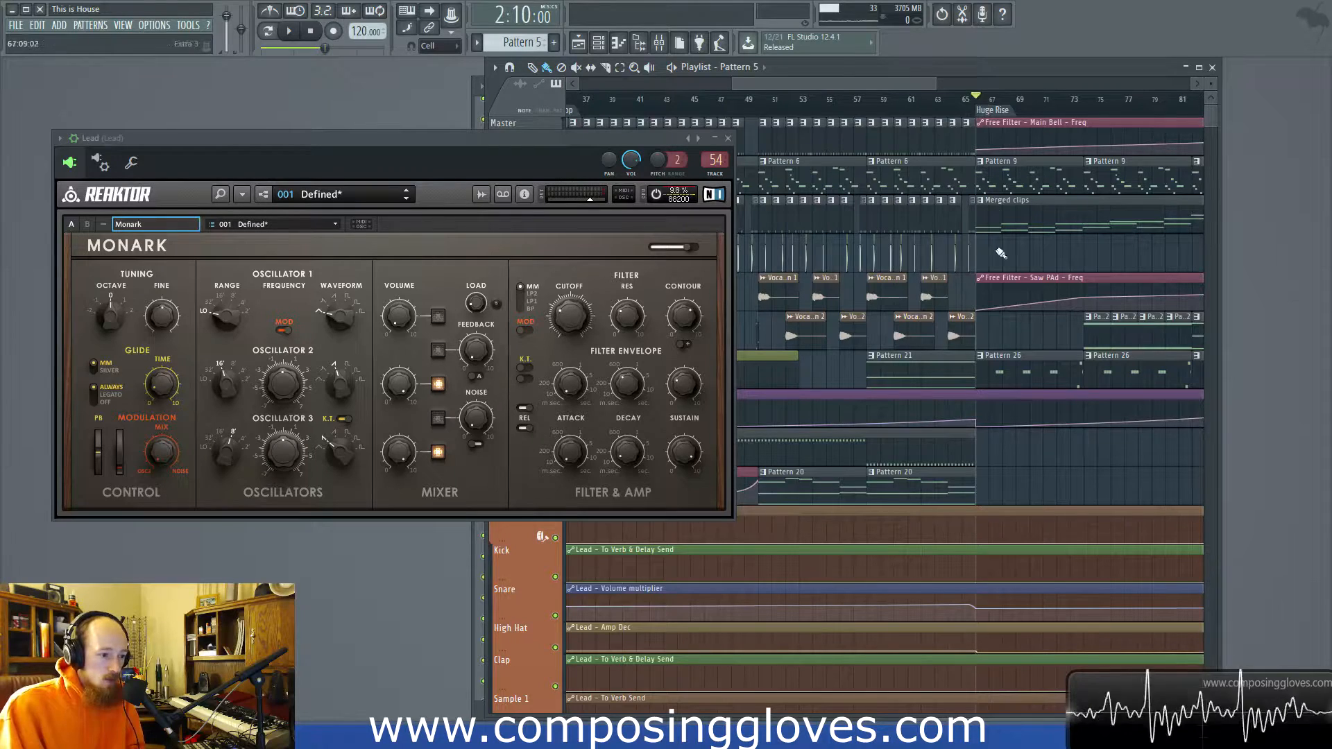
pyautogui.moveTo(1041, 354); pyautogui.dragTo(915, 372)
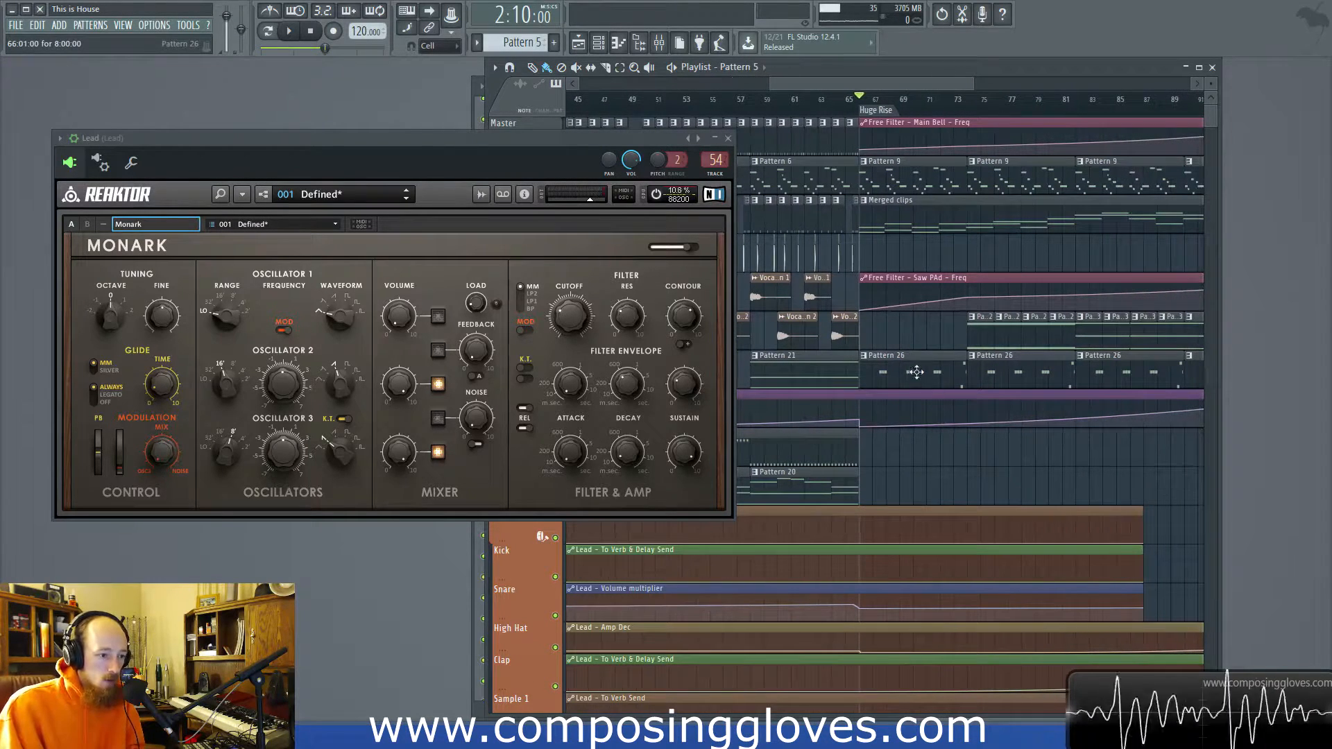
# Step: Play the song from the Huge Rise marker into the BIG Drop, following the playlist clips, and stop playback
pyautogui.moveTo(912, 202); pyautogui.dragTo(837, 121)
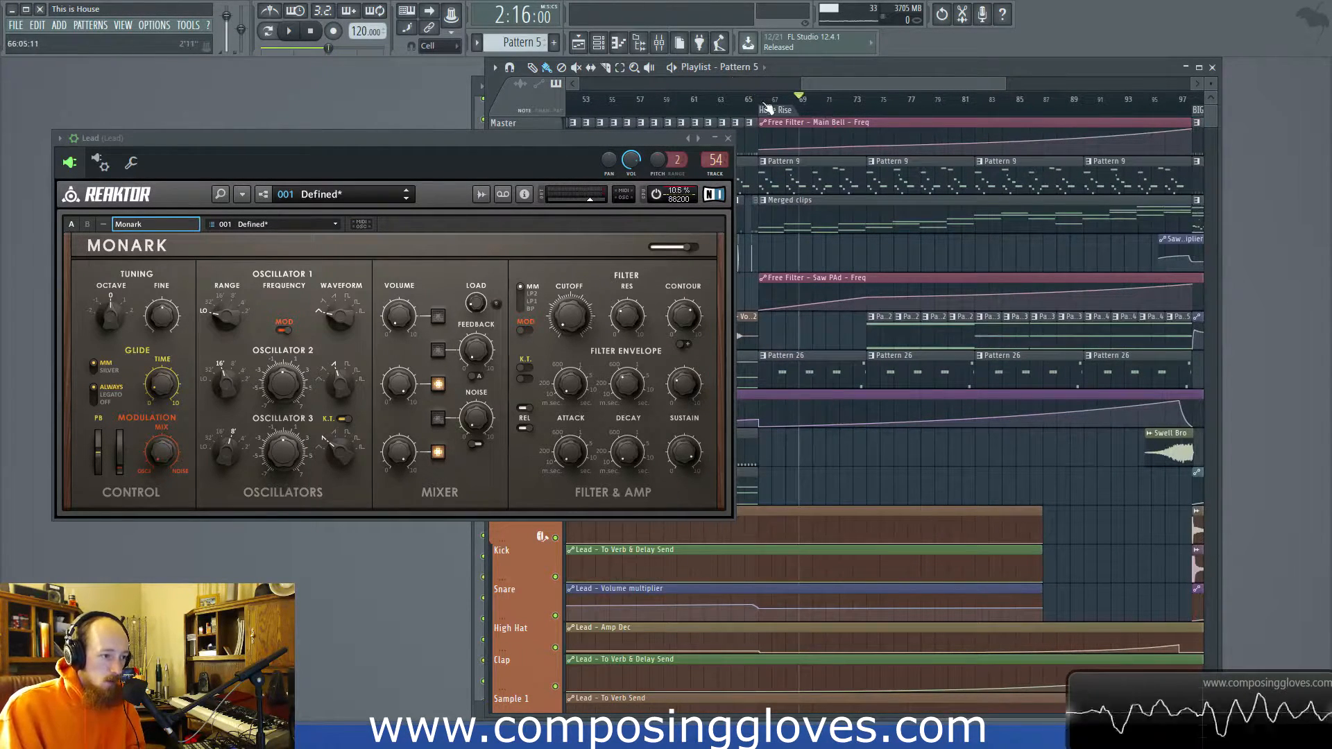
pyautogui.scroll(-4, 883, 291)
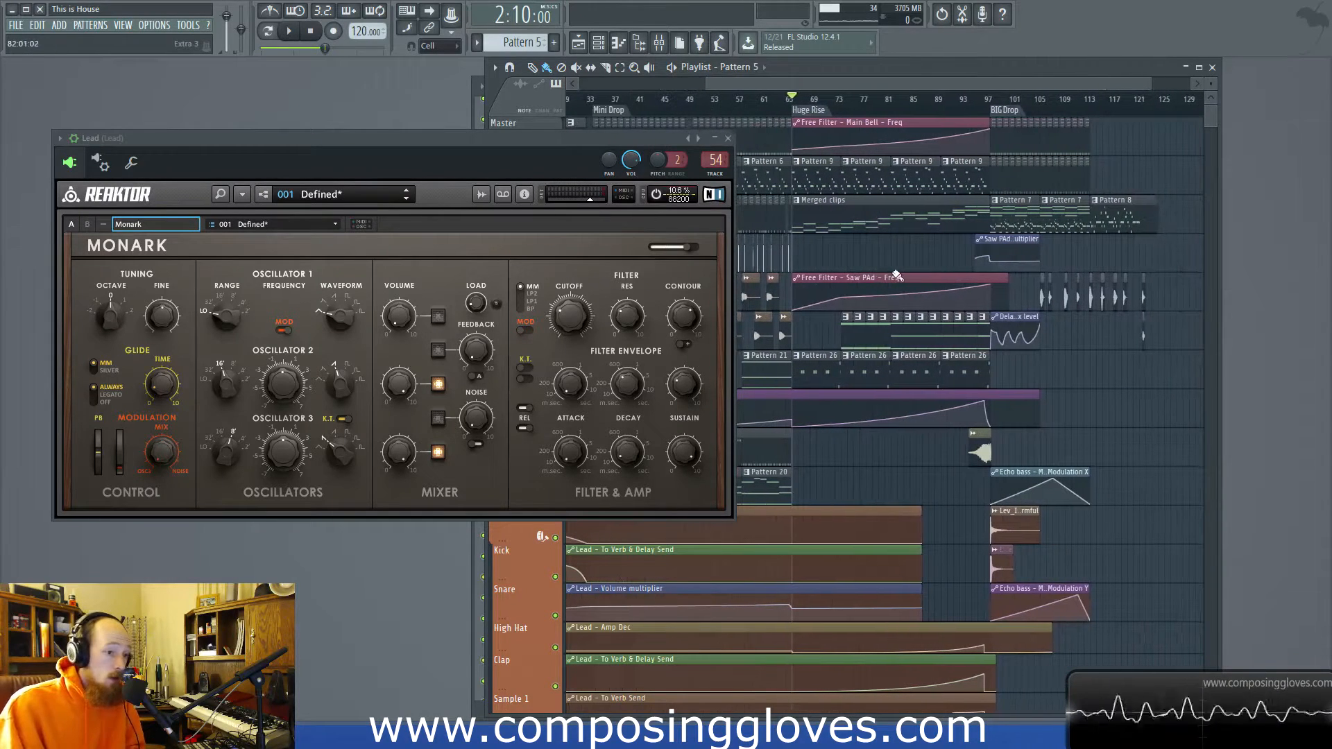
pyautogui.press('space')
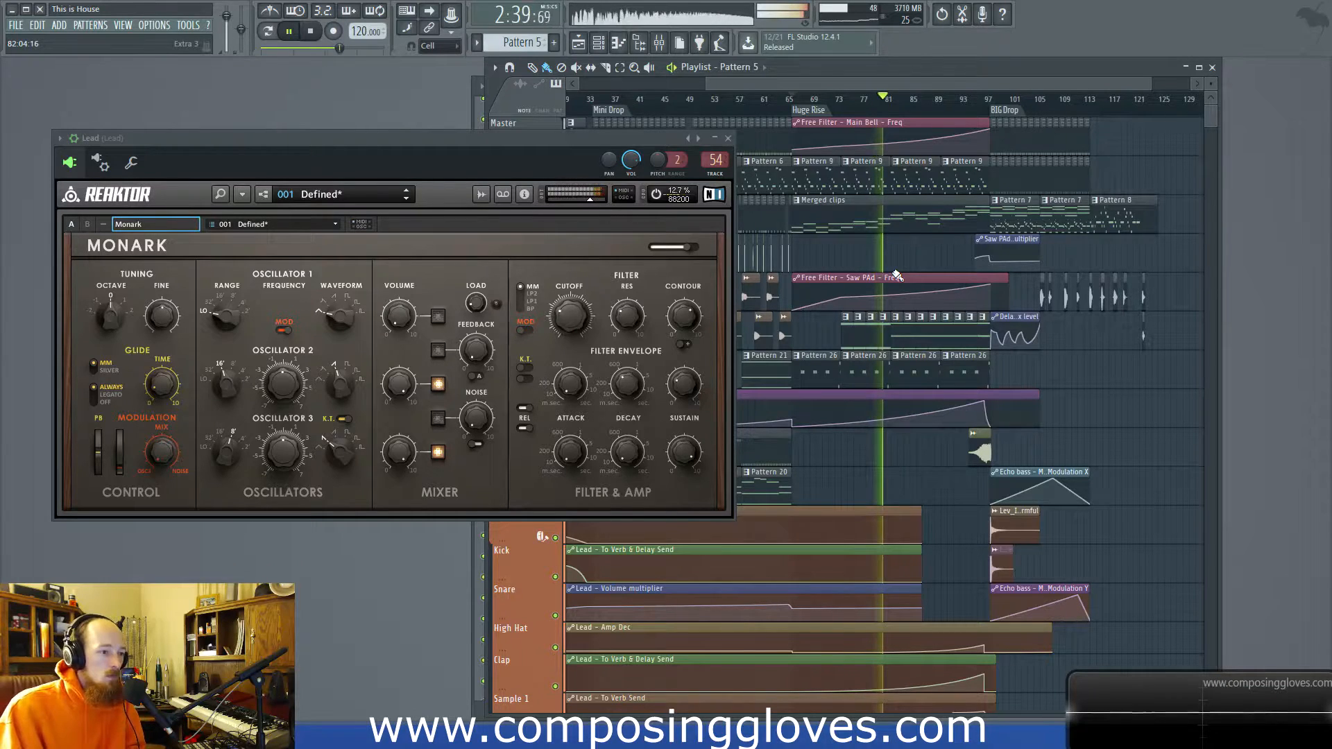
pyautogui.scroll(3, 922, 275)
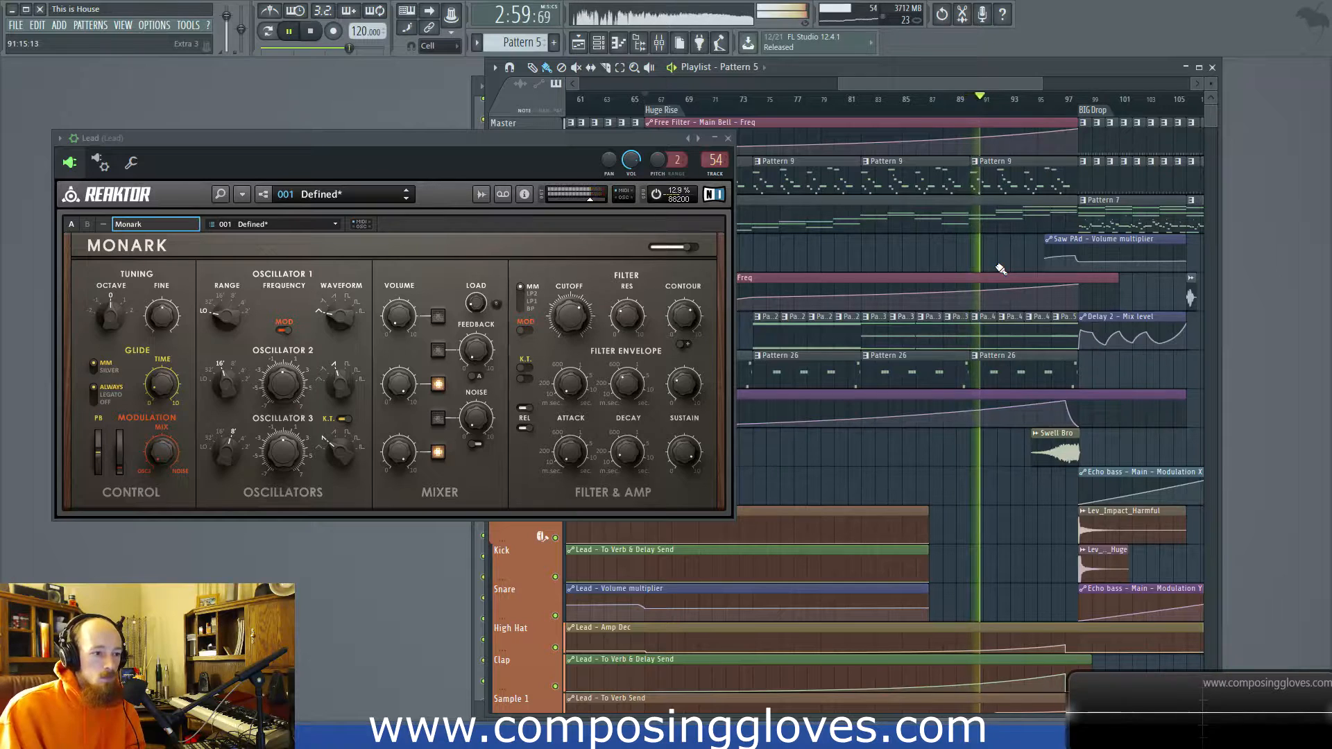
pyautogui.moveTo(1020, 272); pyautogui.dragTo(889, 292)
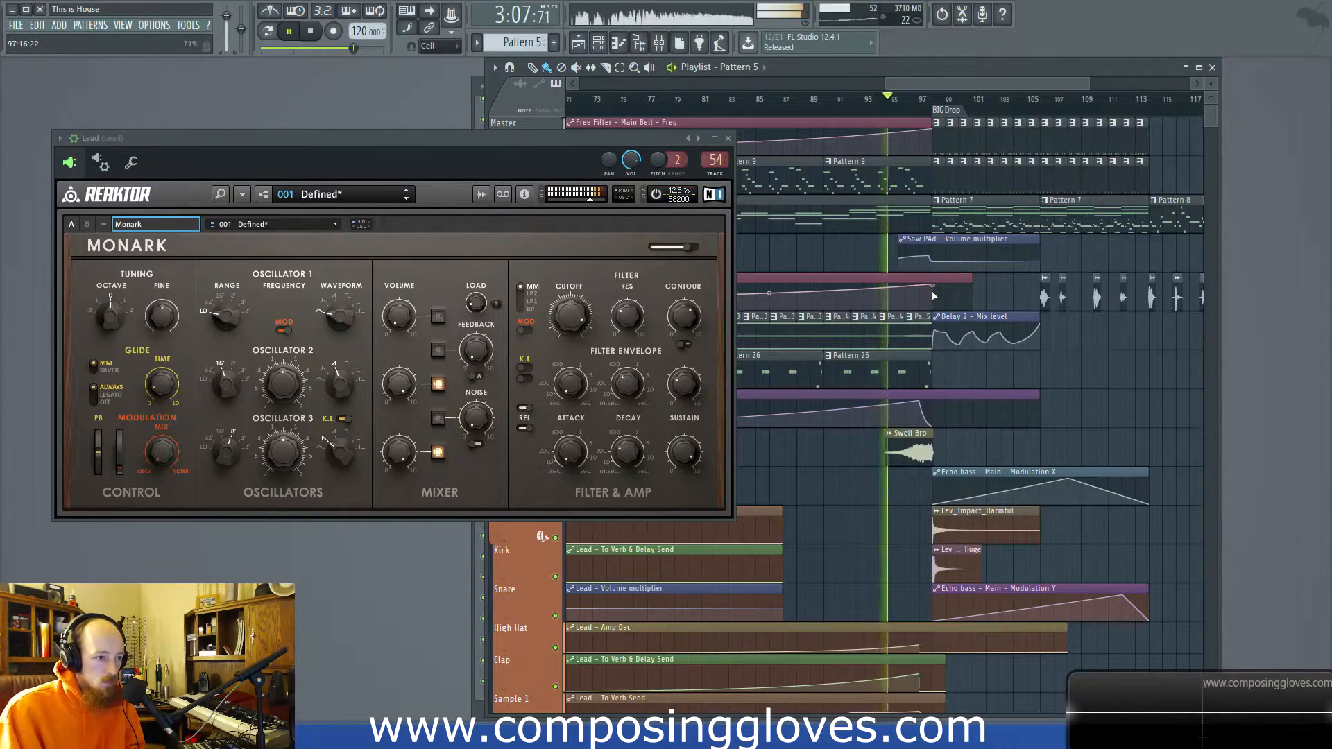
pyautogui.hscroll(3, 985, 309)
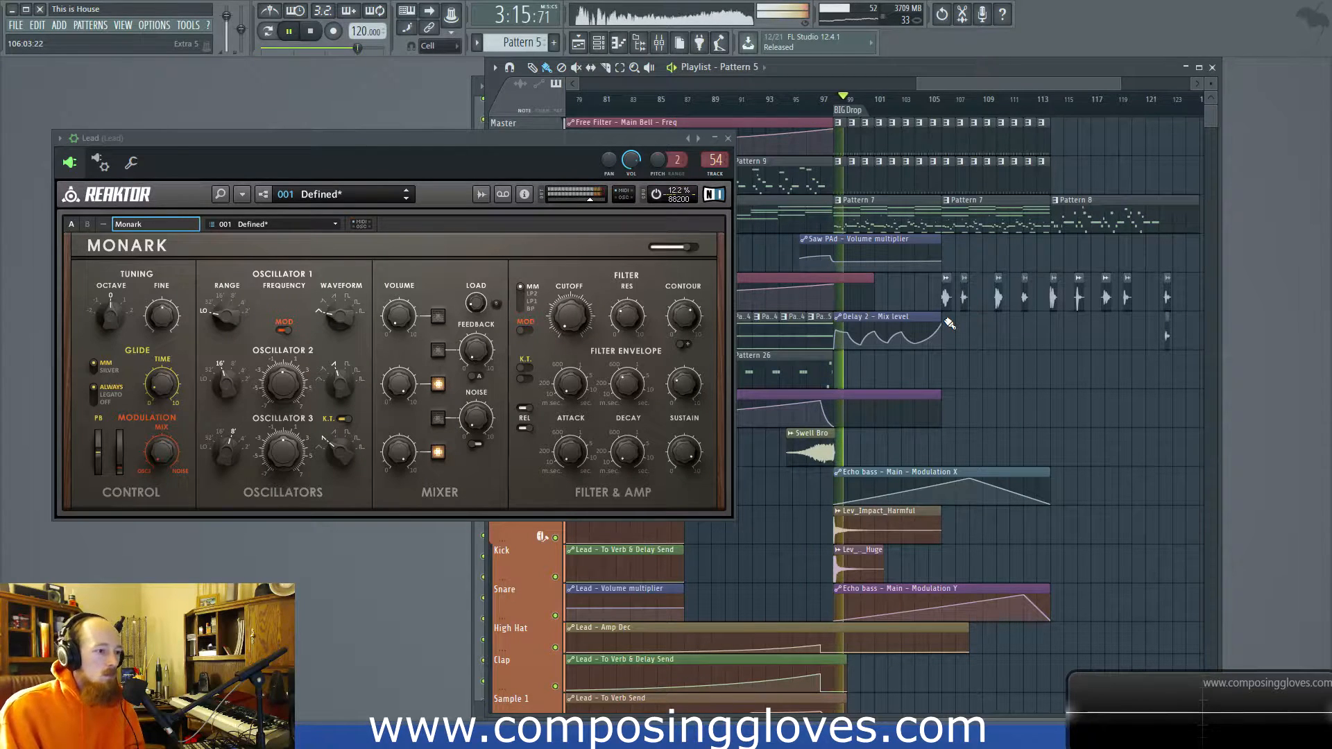
pyautogui.scroll(1, 949, 322)
pyautogui.scroll(1, 949, 323)
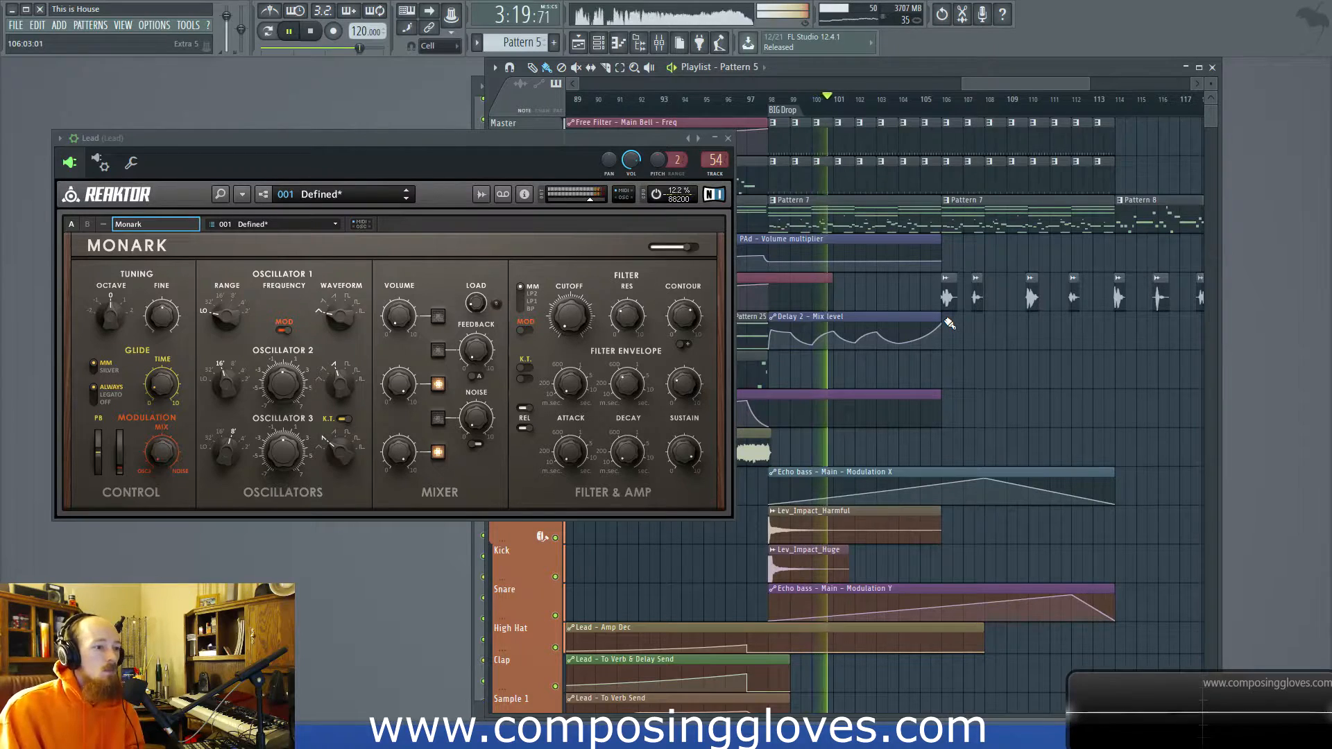
pyautogui.scroll(-2, 949, 322)
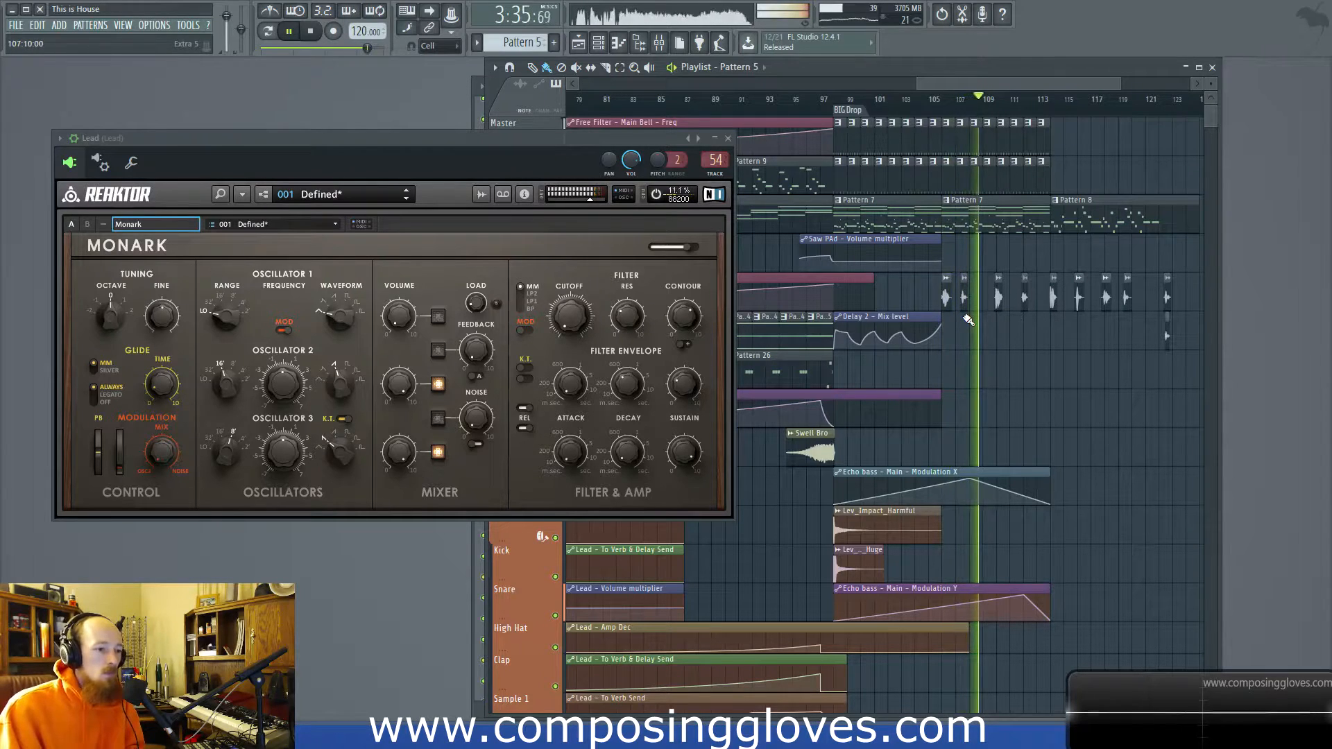
pyautogui.click(313, 32)
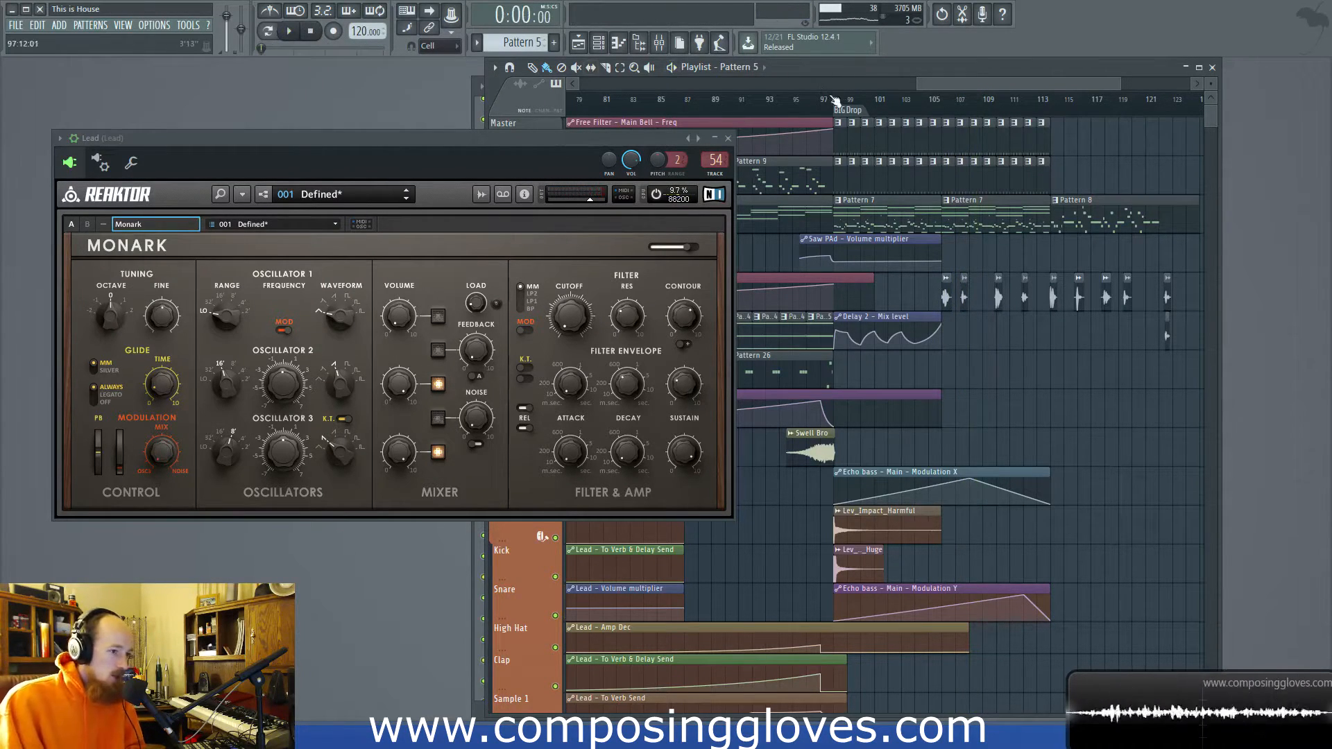
# Step: Set the playback position to bar 90, ahead of the BIG Drop marker in the playlist
pyautogui.moveTo(1005, 88)
pyautogui.mouseDown()
pyautogui.moveTo(973, 91)
pyautogui.moveTo(988, 92)
pyautogui.mouseUp()
pyautogui.moveTo(903, 108); pyautogui.dragTo(784, 121)
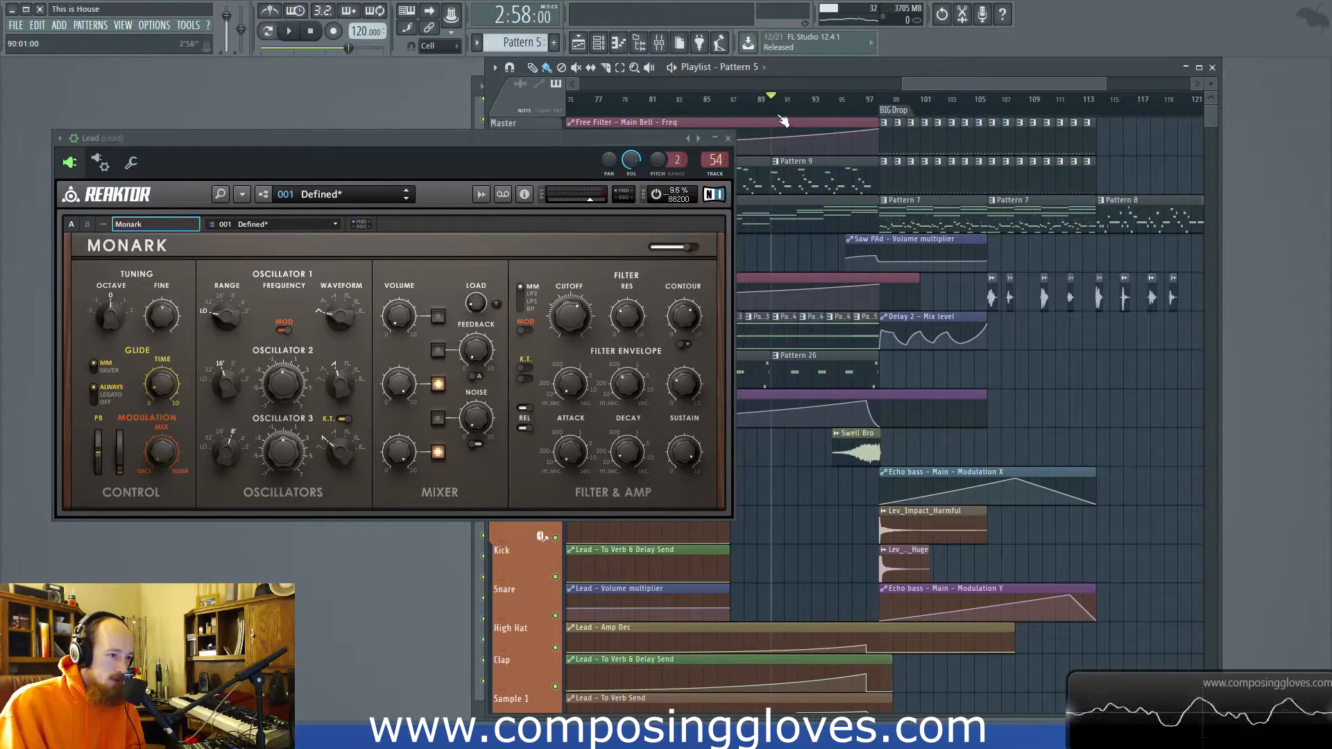
pyautogui.scroll(2, 900, 206)
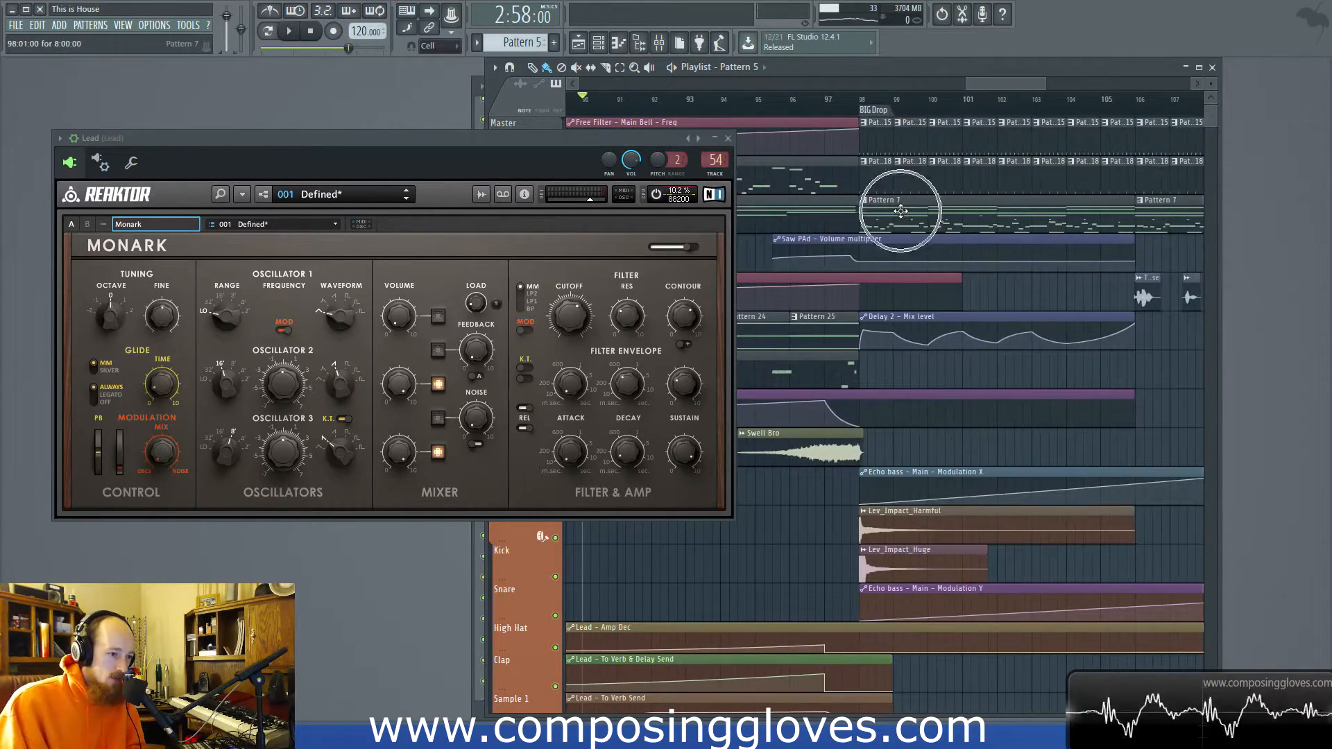
pyautogui.scroll(-2, 901, 211)
pyautogui.scroll(-1, 901, 212)
pyautogui.scroll(-1, 900, 212)
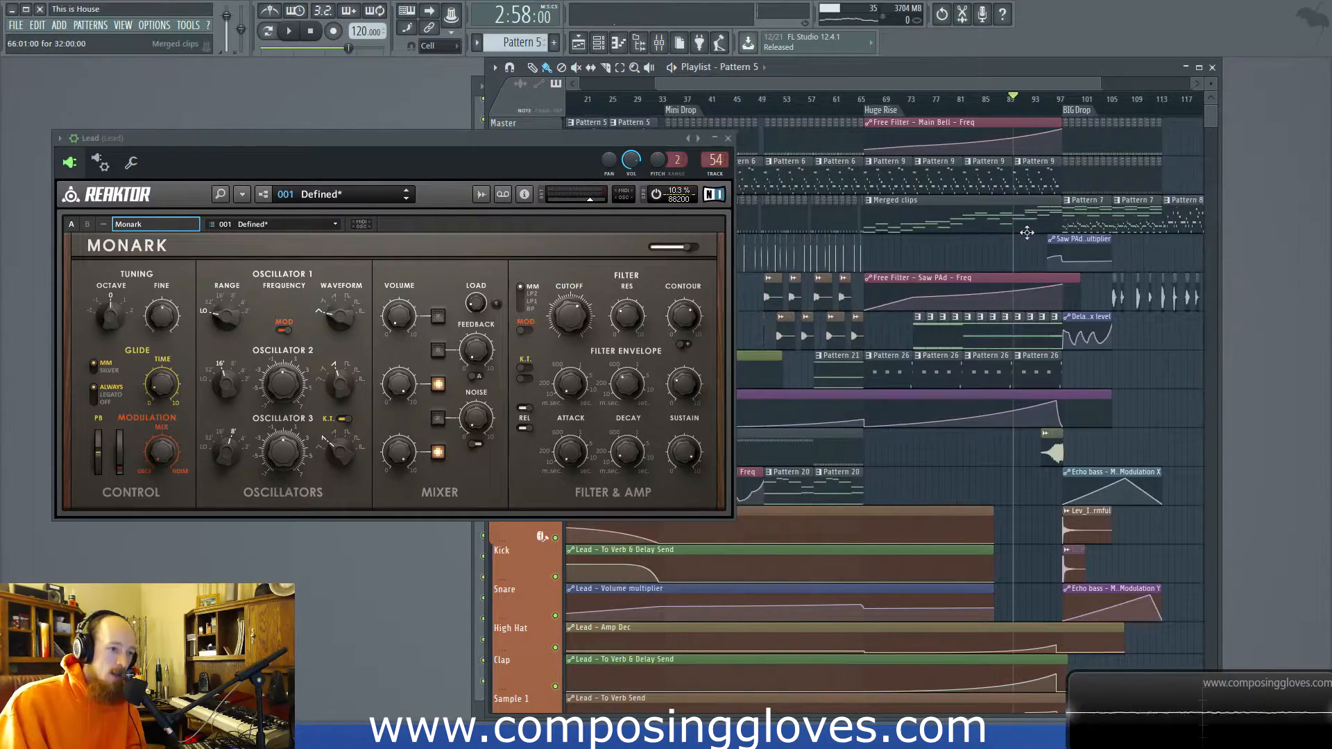
# Step: Return the playback position to the Huge Rise marker at bar 66
pyautogui.moveTo(879, 111); pyautogui.dragTo(871, 109)
pyautogui.scroll(-2, 972, 256)
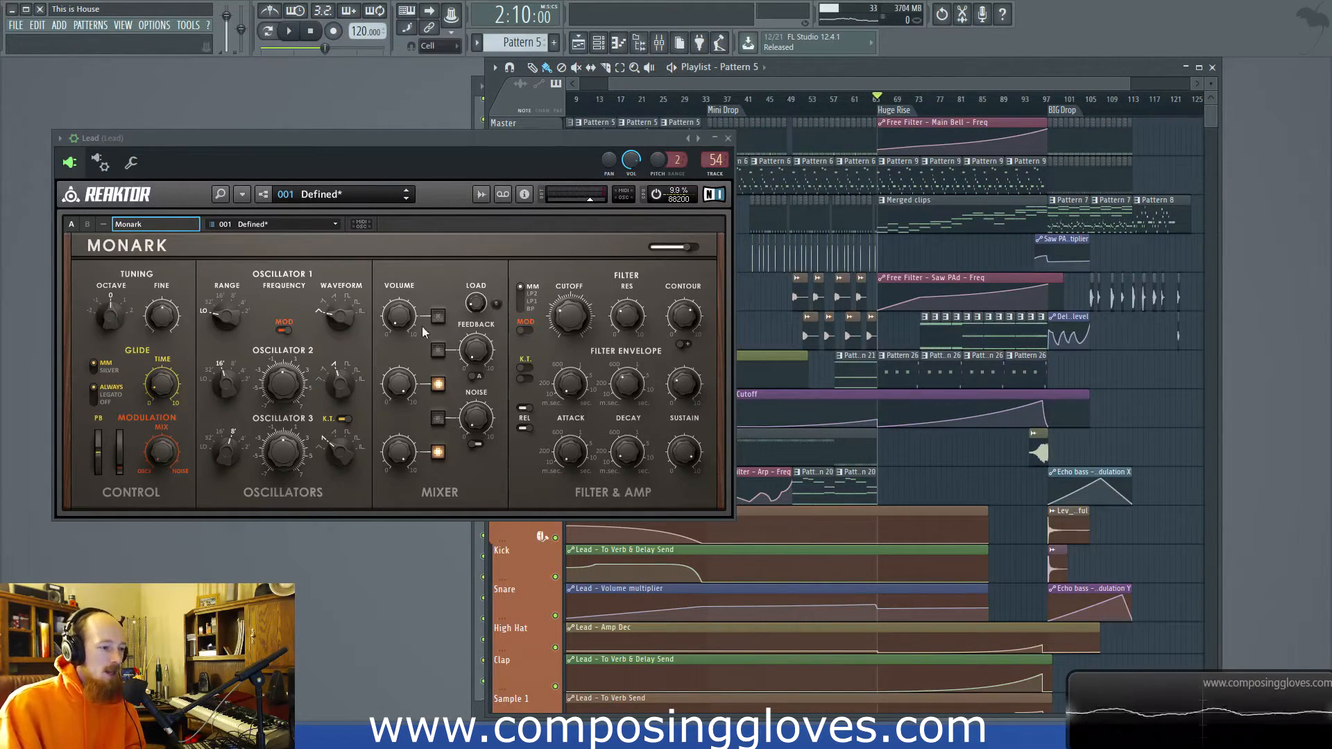
# Step: Open the mixer, move it clear of the Reaktor window, and browse its insert tracks
pyautogui.press('F9')
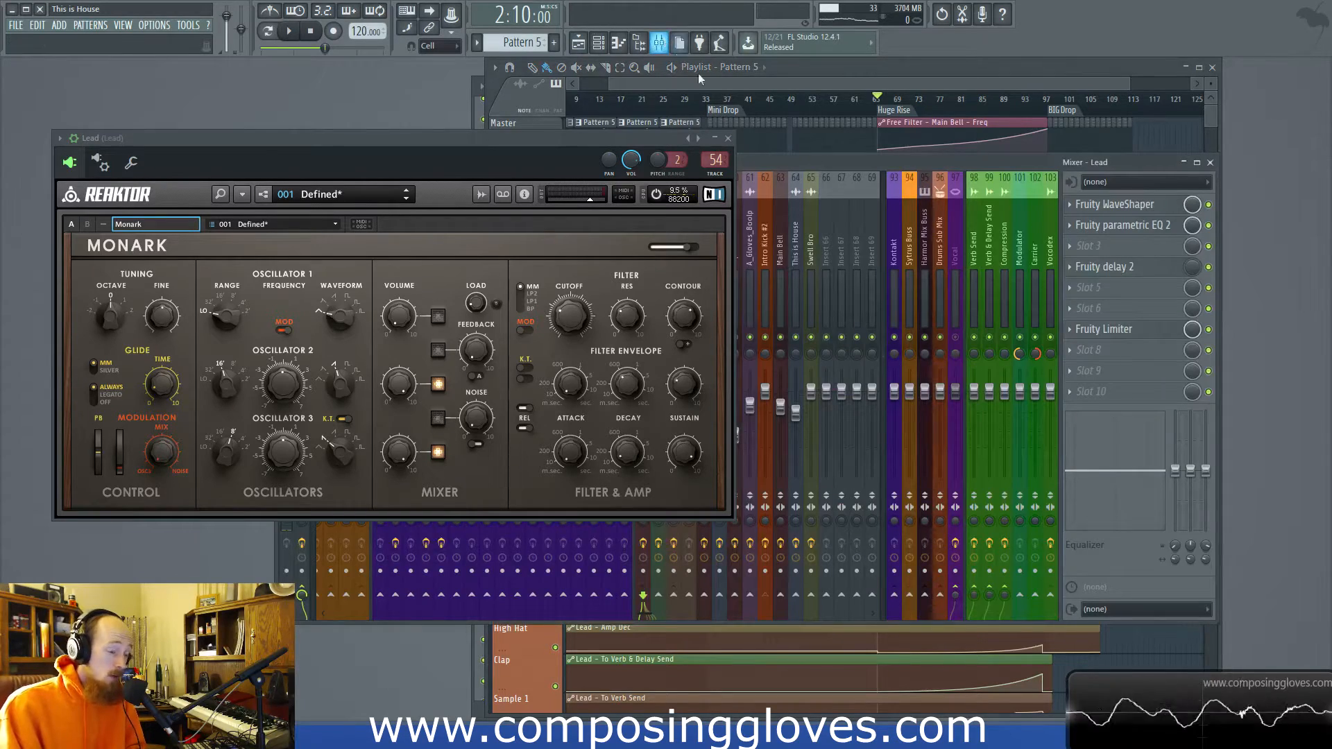
pyautogui.moveTo(825, 177); pyautogui.dragTo(926, 165)
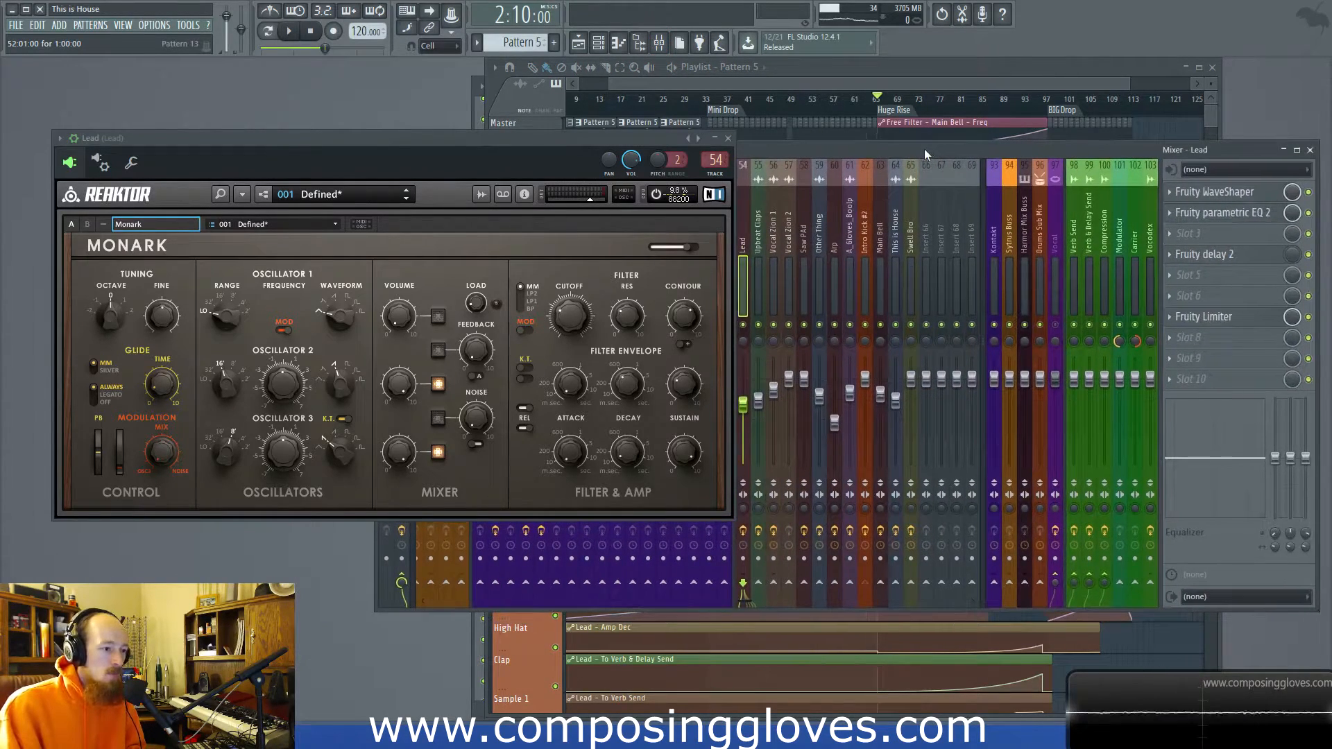
pyautogui.scroll(-8, 860, 248)
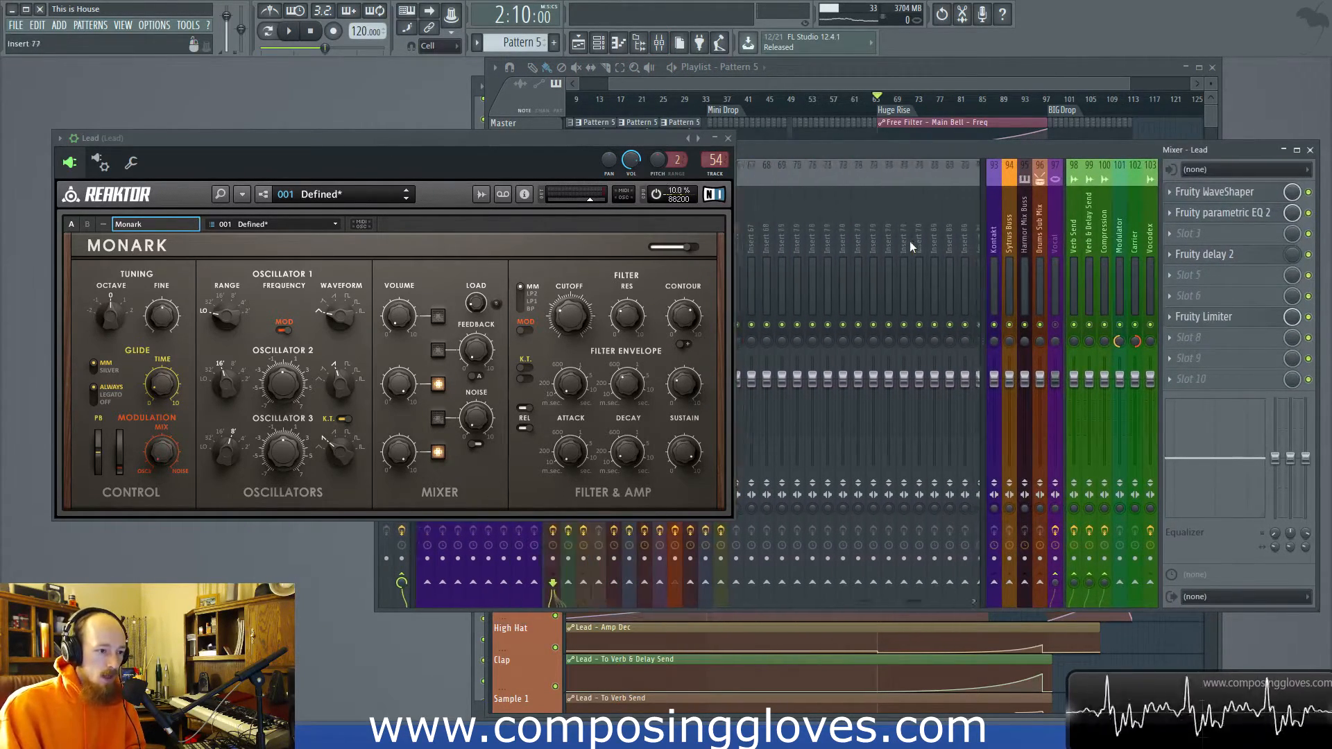
pyautogui.scroll(11, 905, 227)
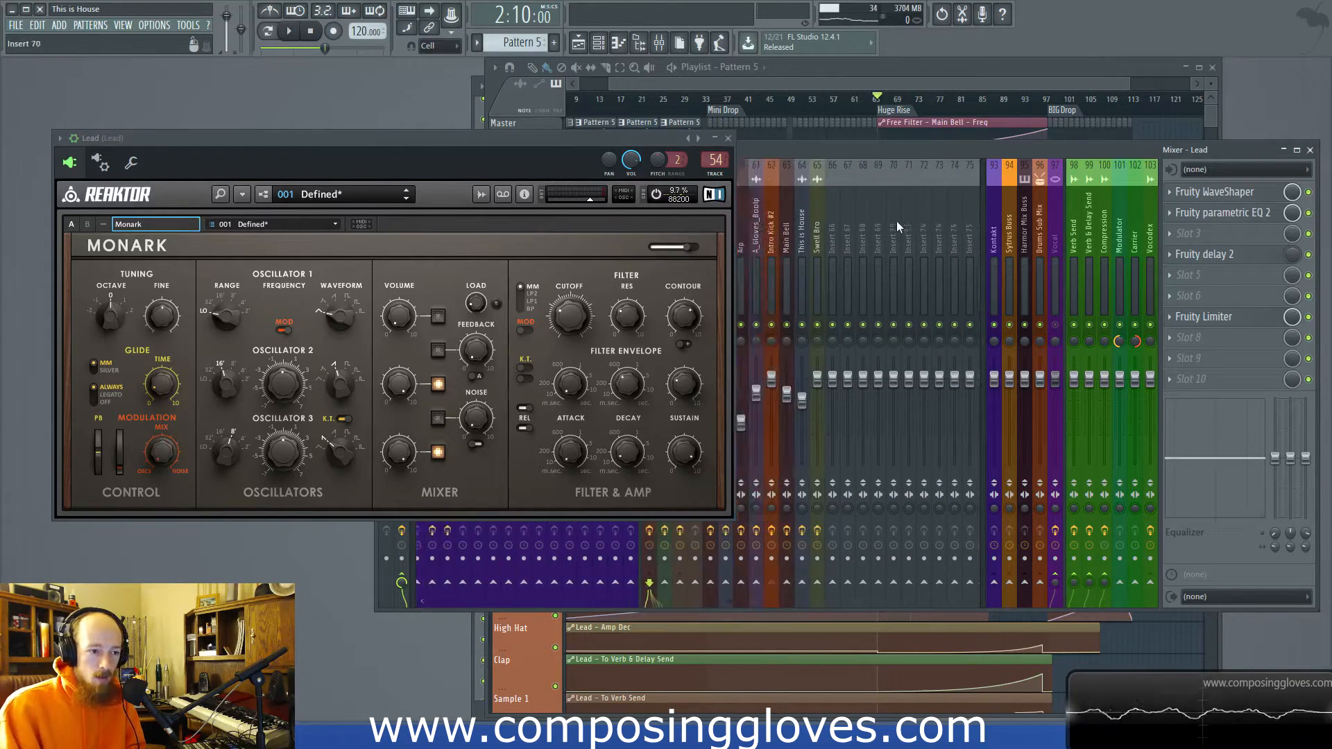
# Step: Inspect the effects on the Verb & Delay Send and Verb Send mixer tracks, and reselect the Lead track
pyautogui.click(1076, 243)
pyautogui.click(1093, 251)
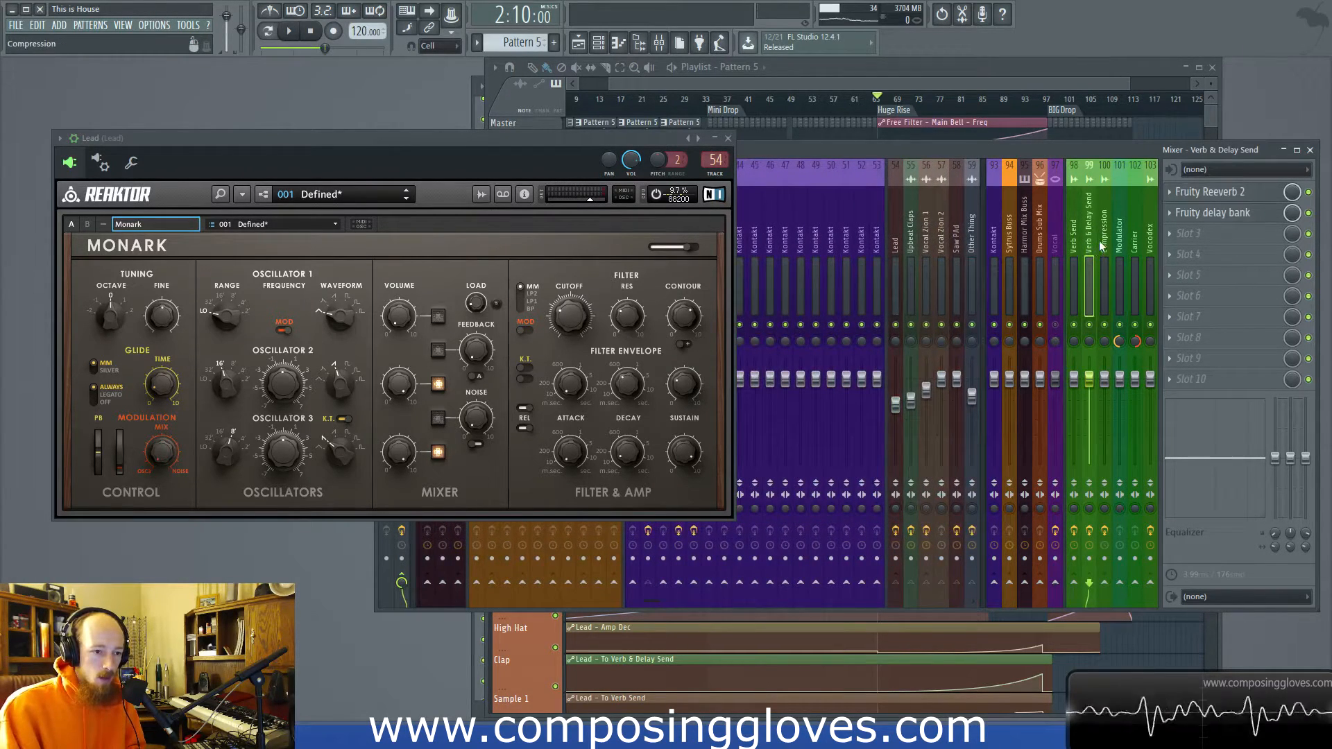
pyautogui.click(1078, 241)
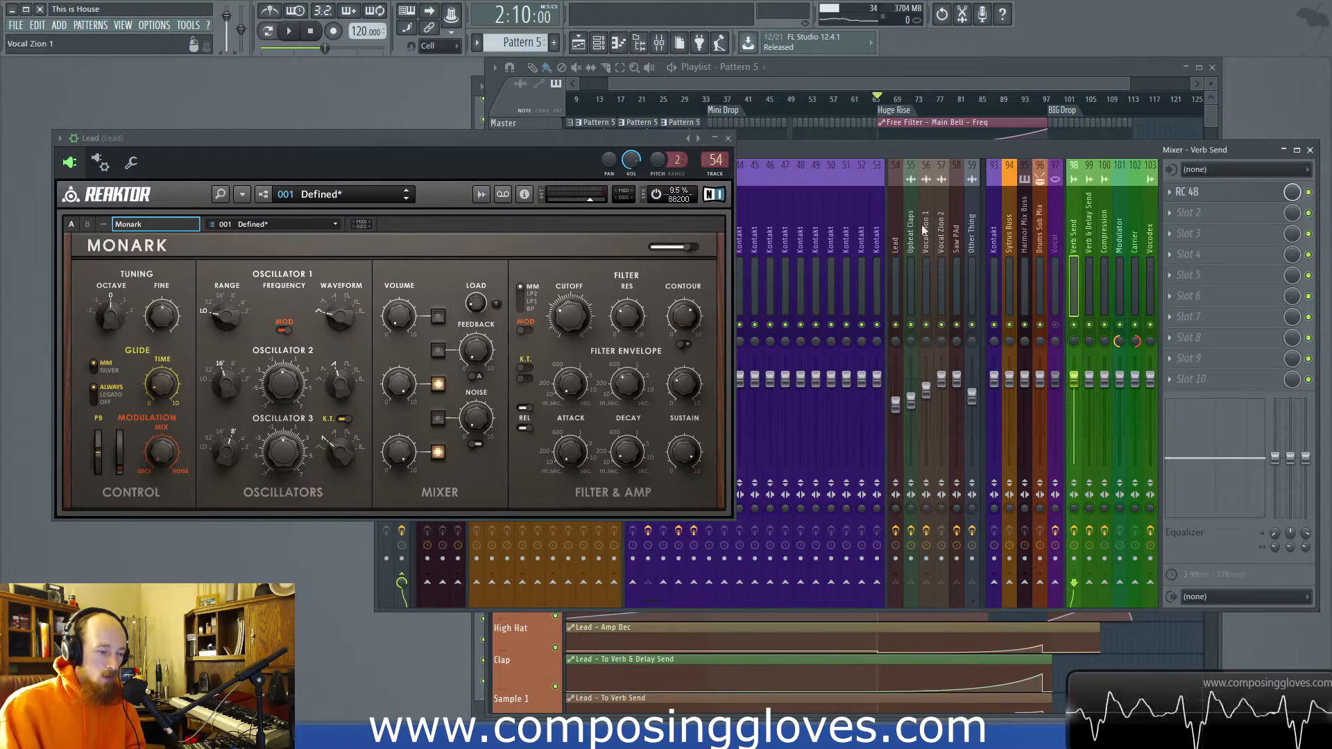
pyautogui.click(895, 243)
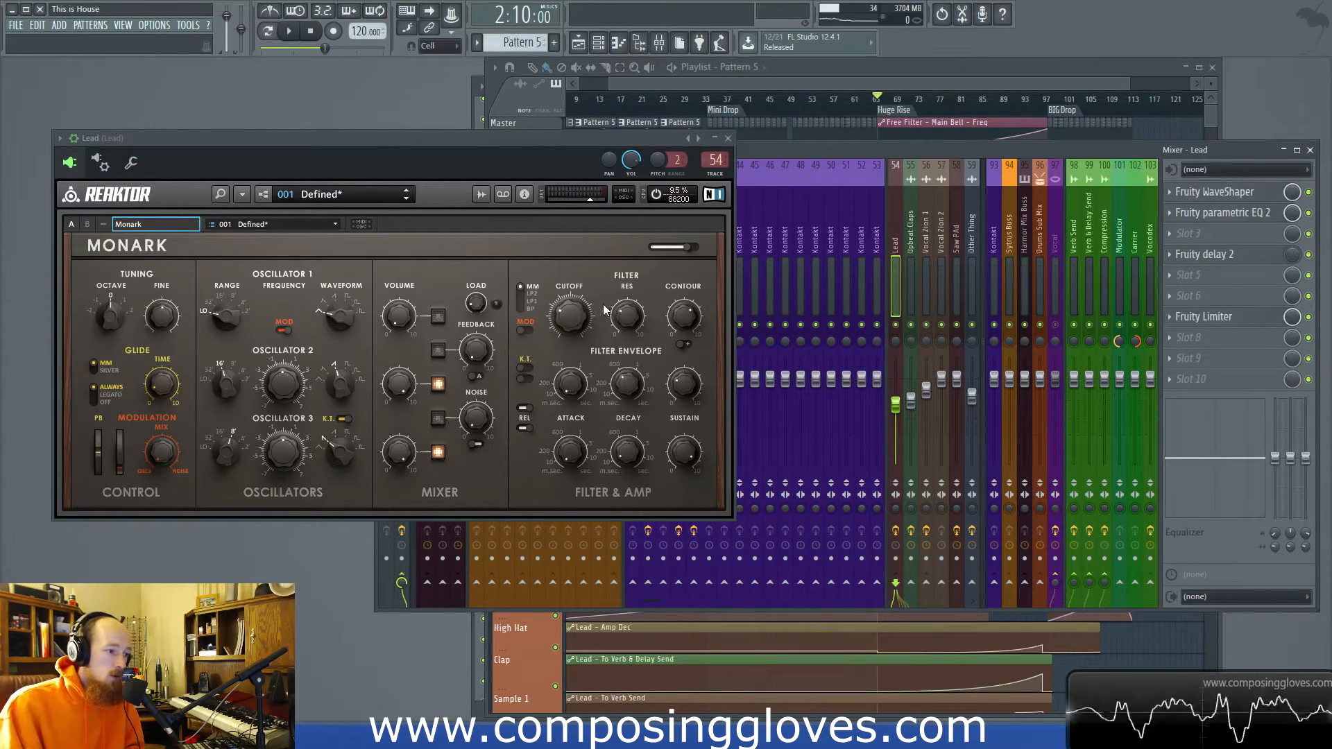
# Step: Bring the playlist to the front and examine the clips between the Huge Rise and BIG Drop markers
pyautogui.moveTo(873, 85); pyautogui.dragTo(931, 90)
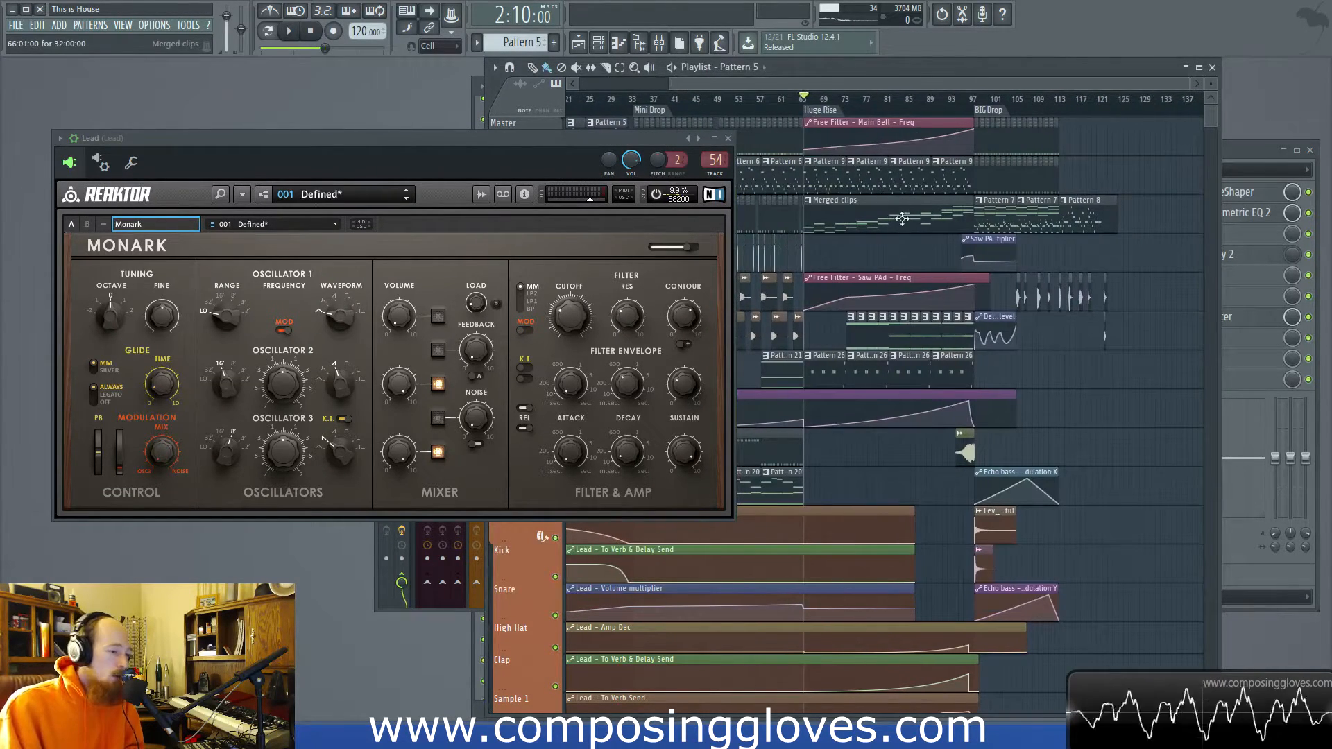
pyautogui.scroll(4, 858, 247)
pyautogui.scroll(-4, 861, 257)
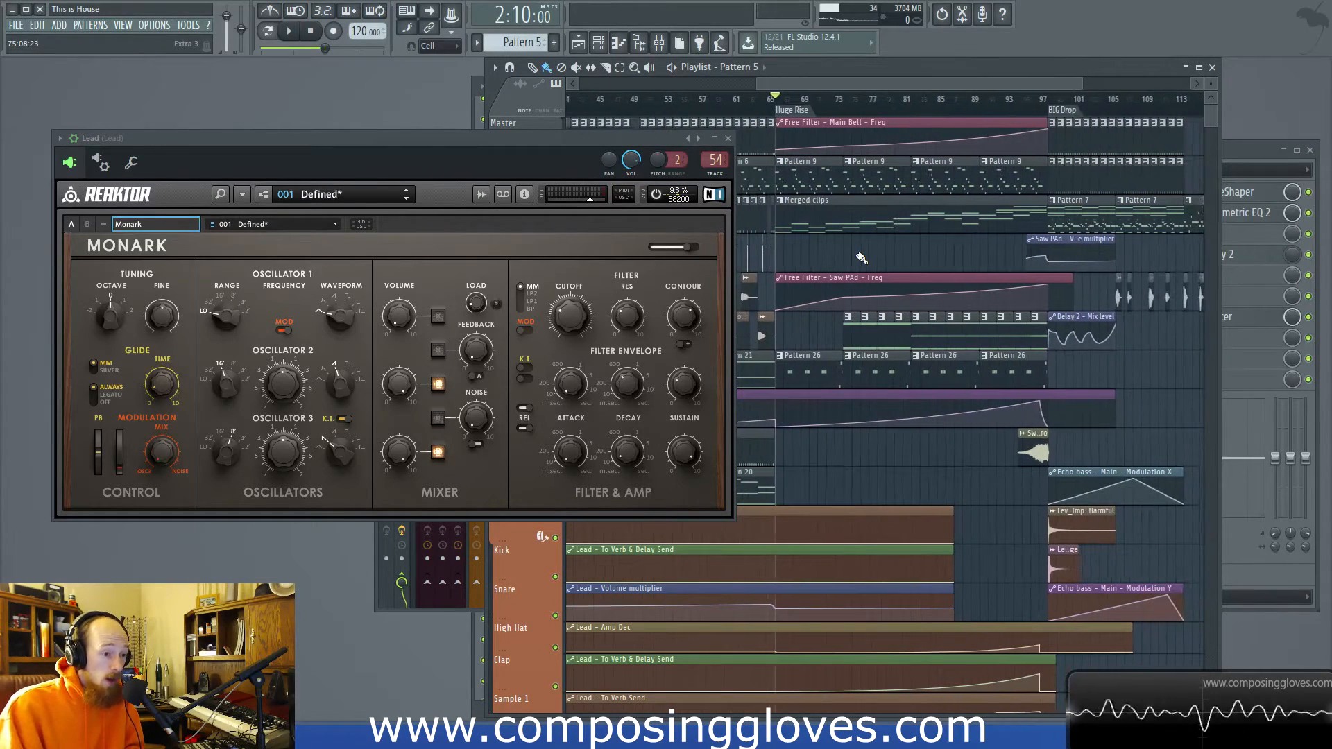
# Step: Move the Reaktor window over the playlist, and open and close Monark's preset list, keeping the Defined preset
pyautogui.moveTo(382, 160); pyautogui.dragTo(679, 107)
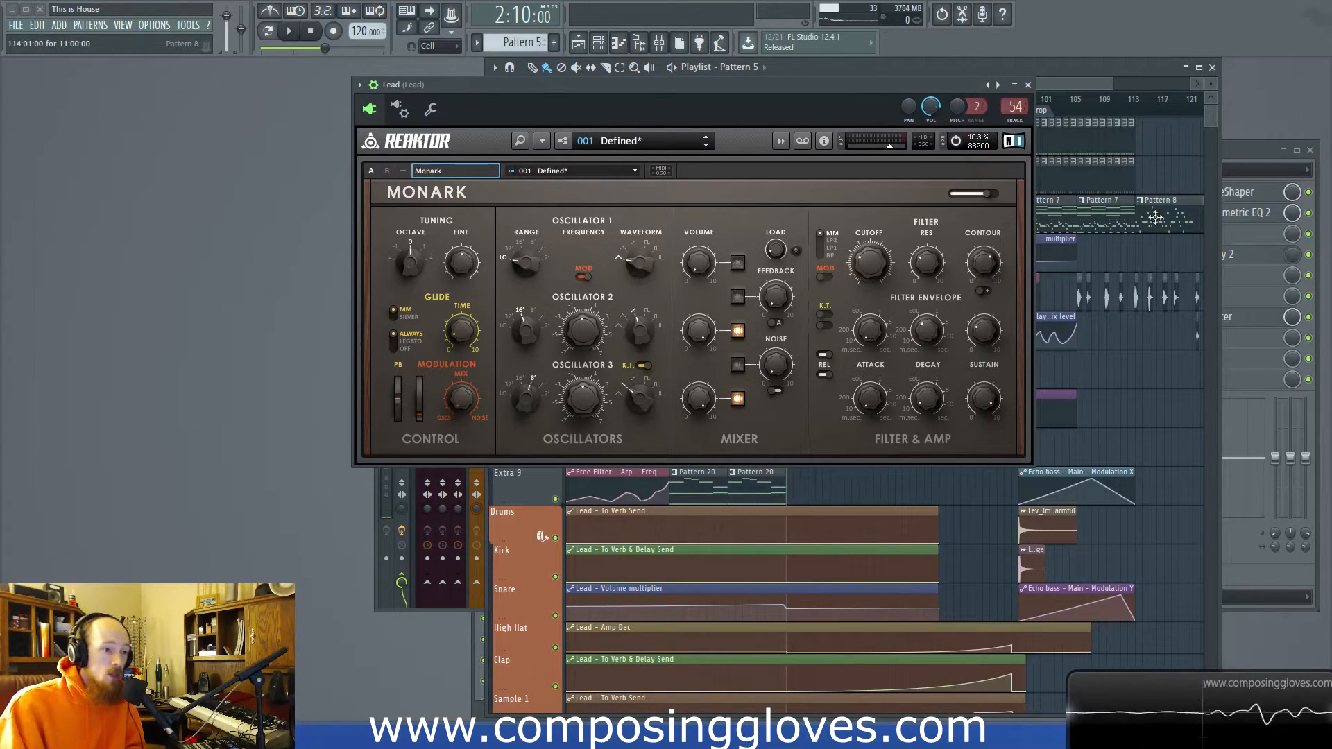
pyautogui.moveTo(822, 86); pyautogui.dragTo(697, 86)
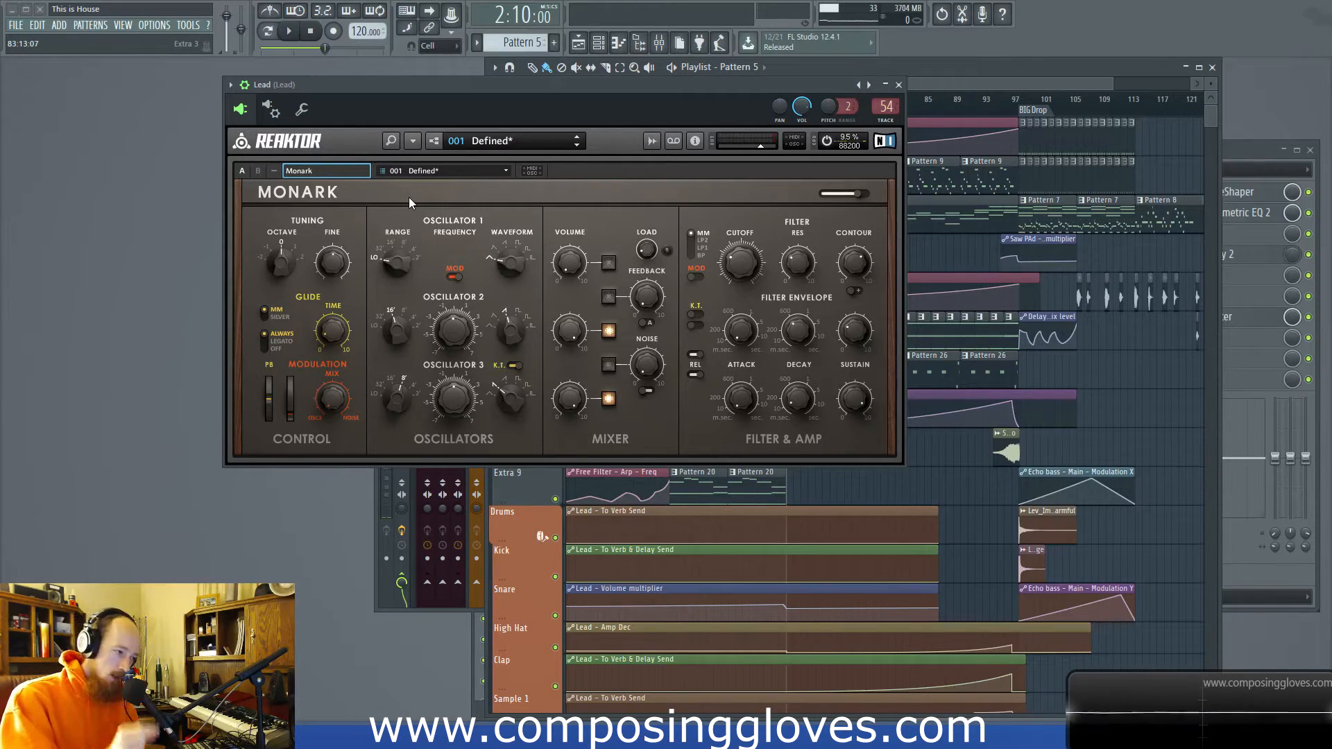
pyautogui.click(462, 171)
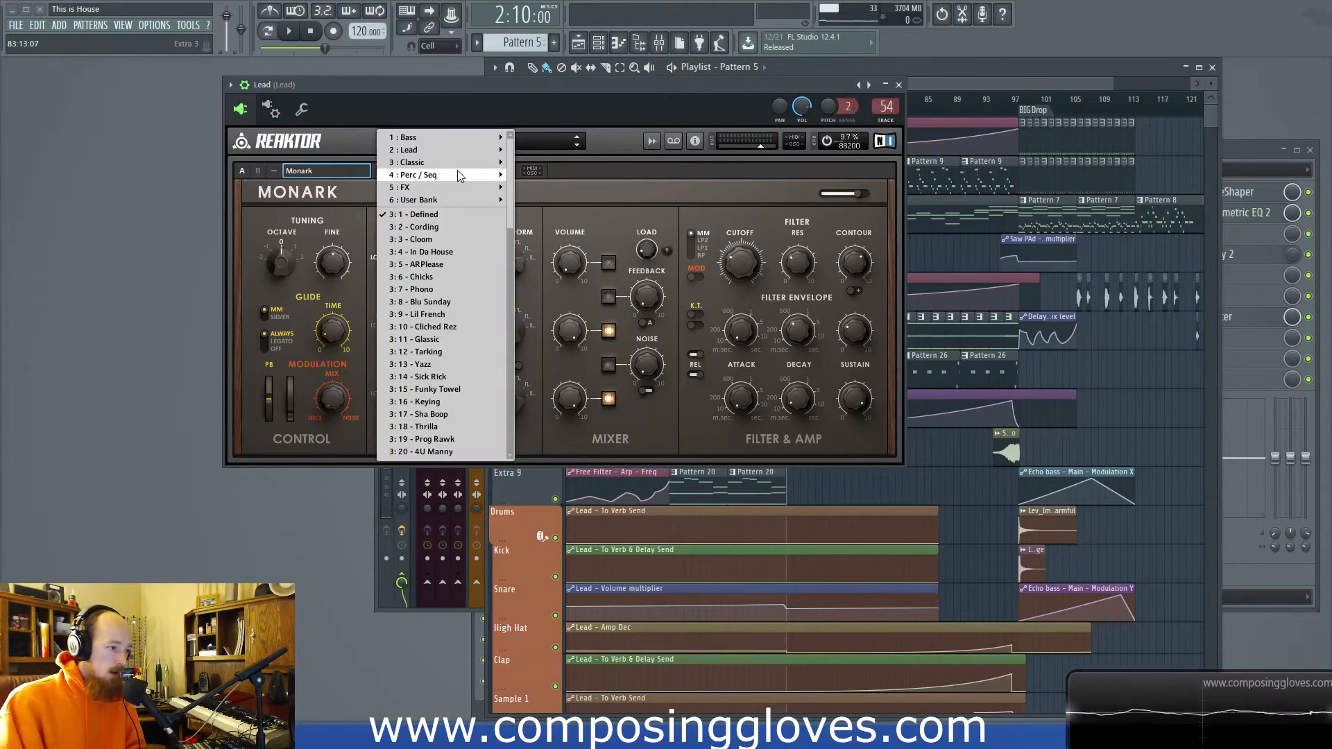
pyautogui.click(638, 167)
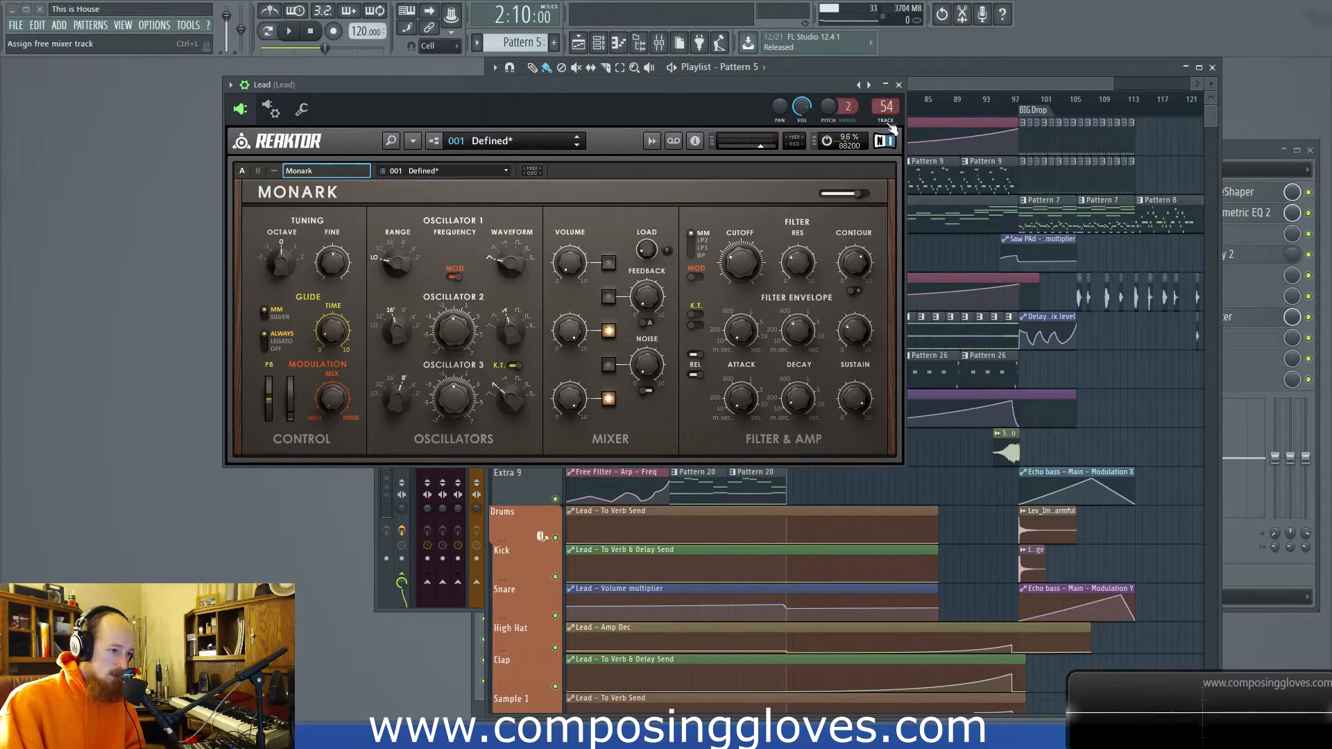
# Step: Close the Reaktor window and look over the playlist from the intro to the Huge Rise section
pyautogui.click(898, 85)
pyautogui.scroll(5, 1067, 213)
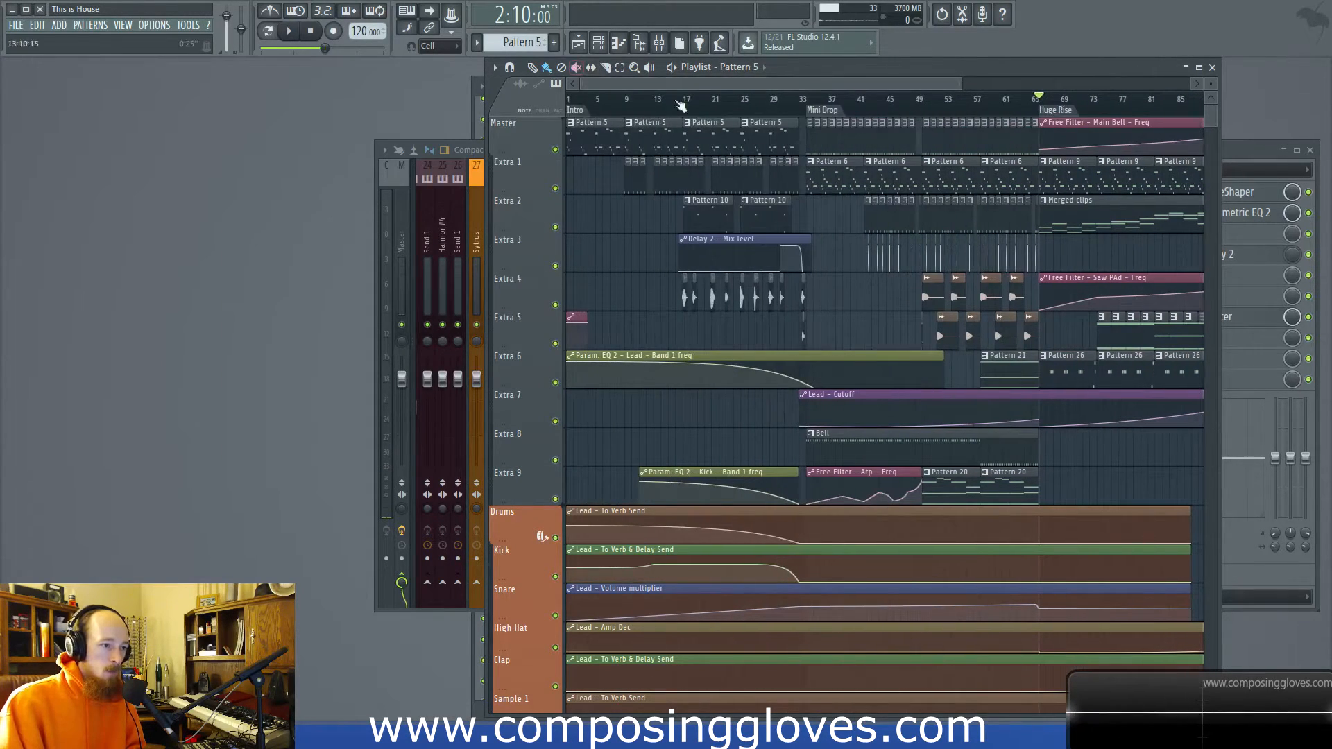
pyautogui.scroll(-5, 1067, 213)
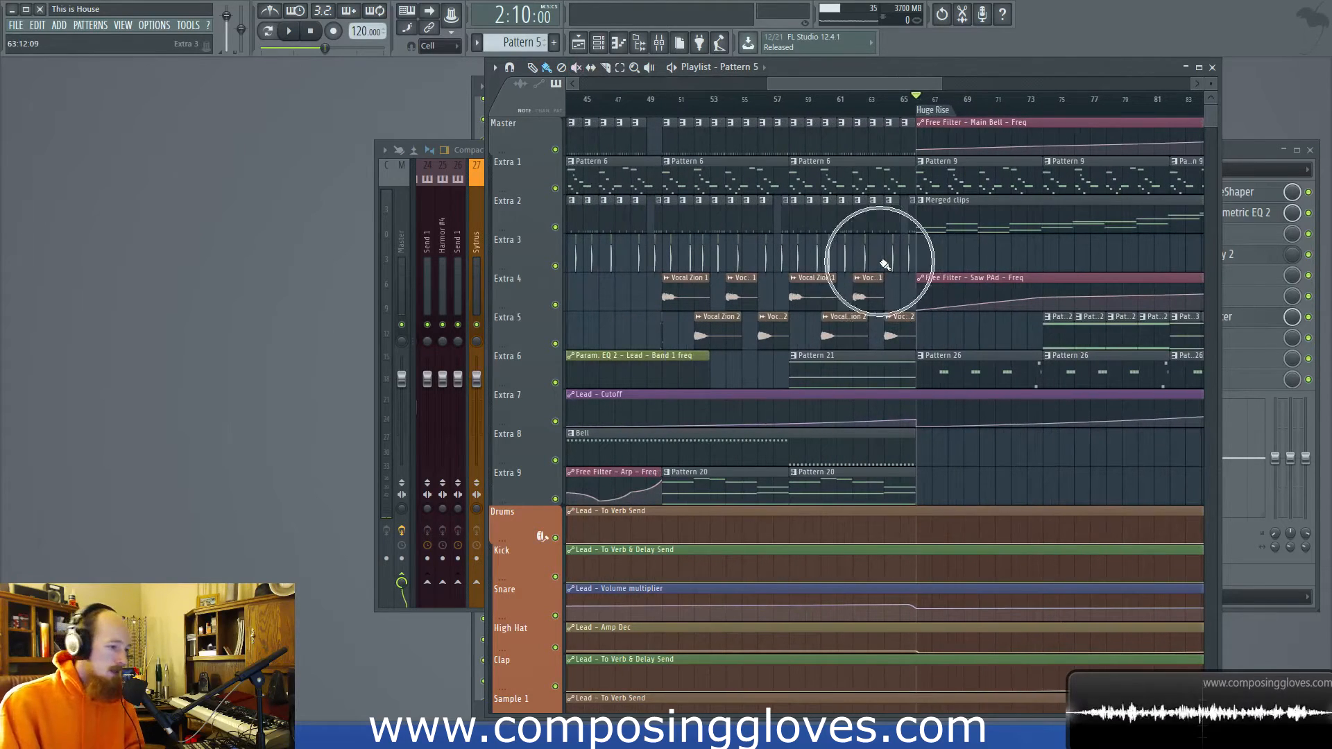